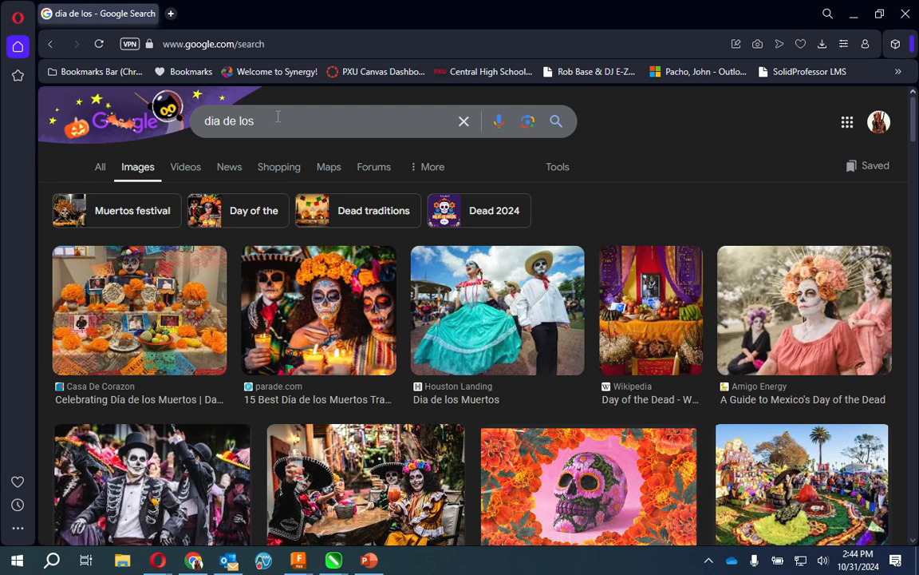
Search Google Images for "day of the dead" and filter the results by the Clip art type
{"action": "left_click_drag", "start_coordinate": [254, 120], "coordinate": [203, 130]}
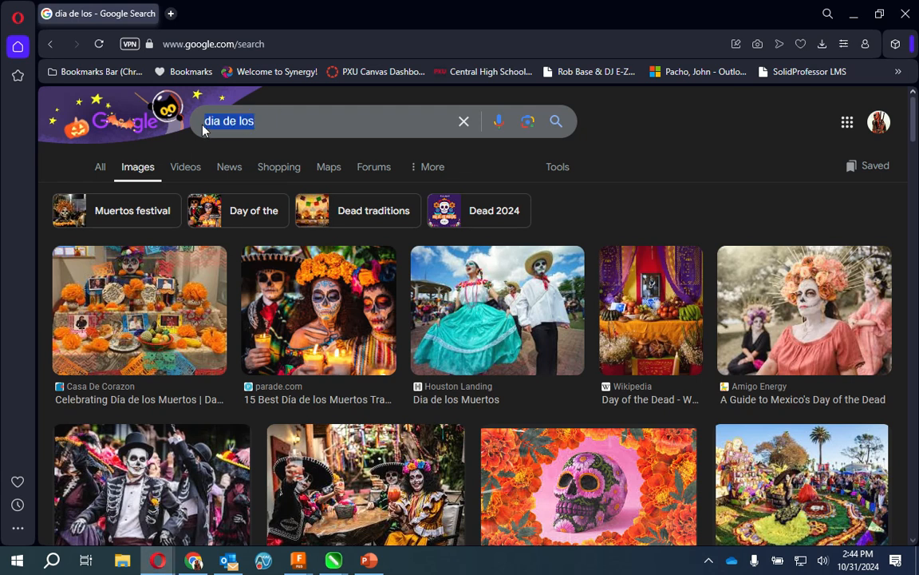
{"action": "type", "text": "day of the"}
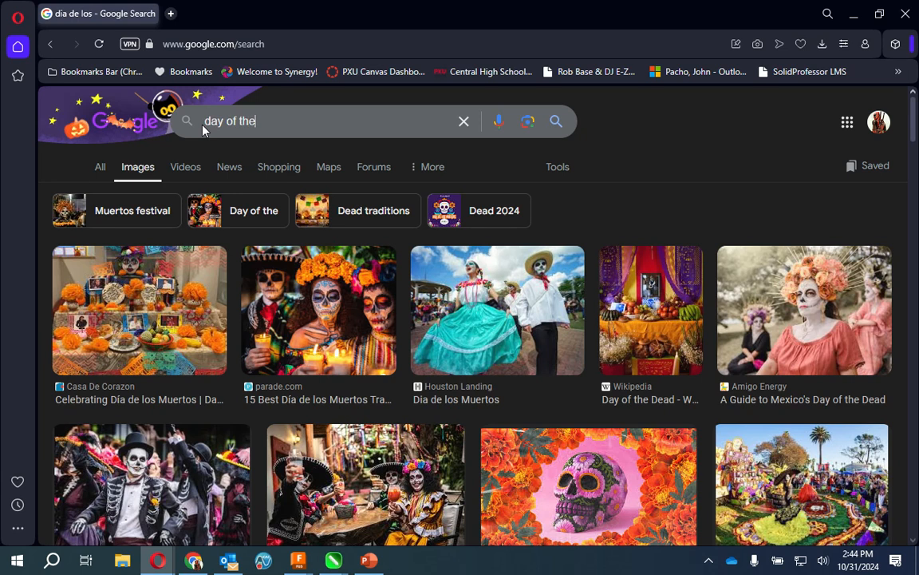
{"action": "type", "text": " dead"}
{"action": "key", "text": "Return"}
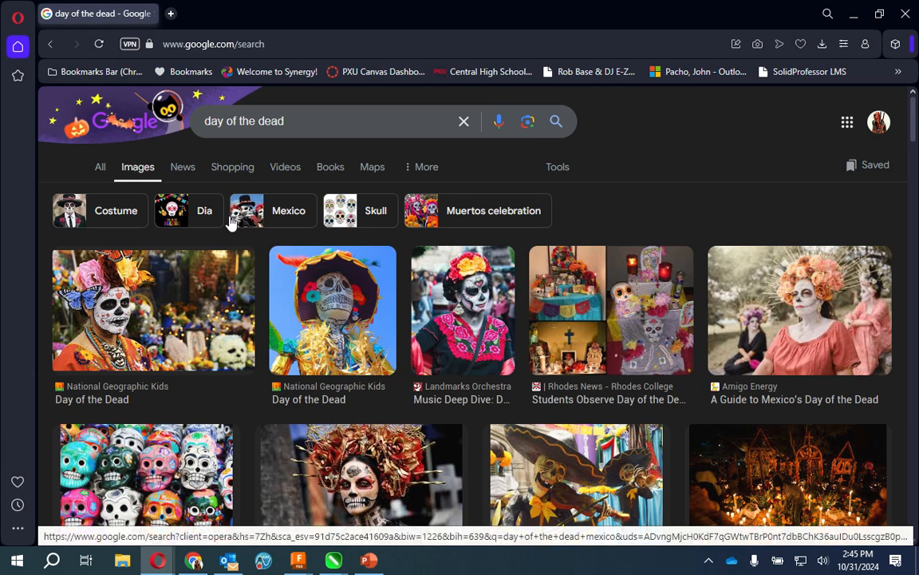
{"action": "left_click", "coordinate": [549, 174]}
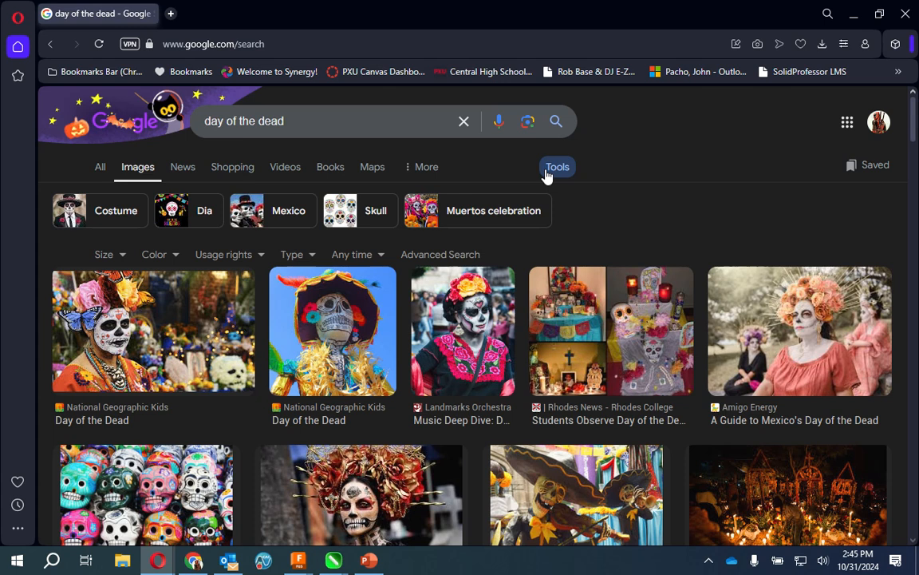
{"action": "left_click", "coordinate": [311, 257]}
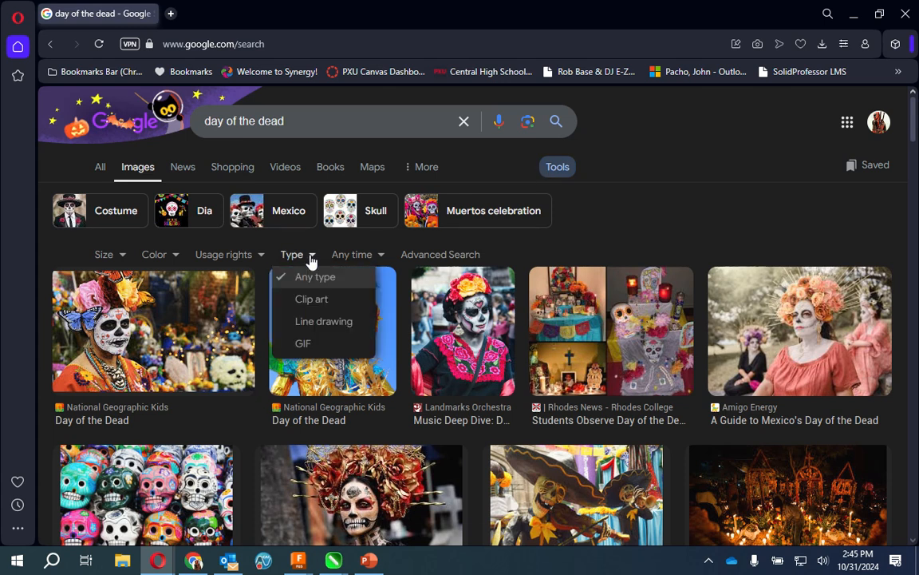
{"action": "left_click", "coordinate": [309, 301]}
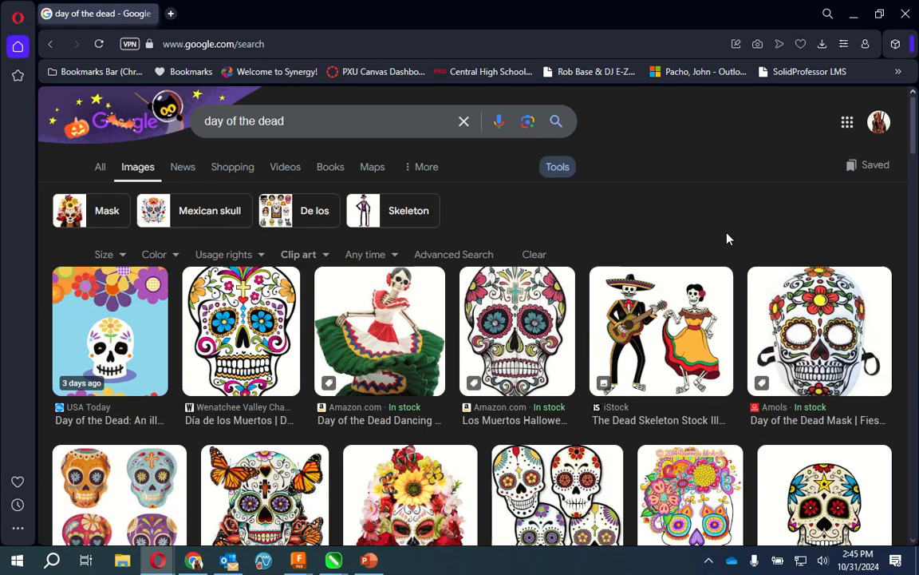
Find the Coast Report sugar skull with the yellow rose on its forehead and copy its image
{"action": "scroll", "coordinate": [727, 238], "scroll_direction": "down", "scroll_amount": 1}
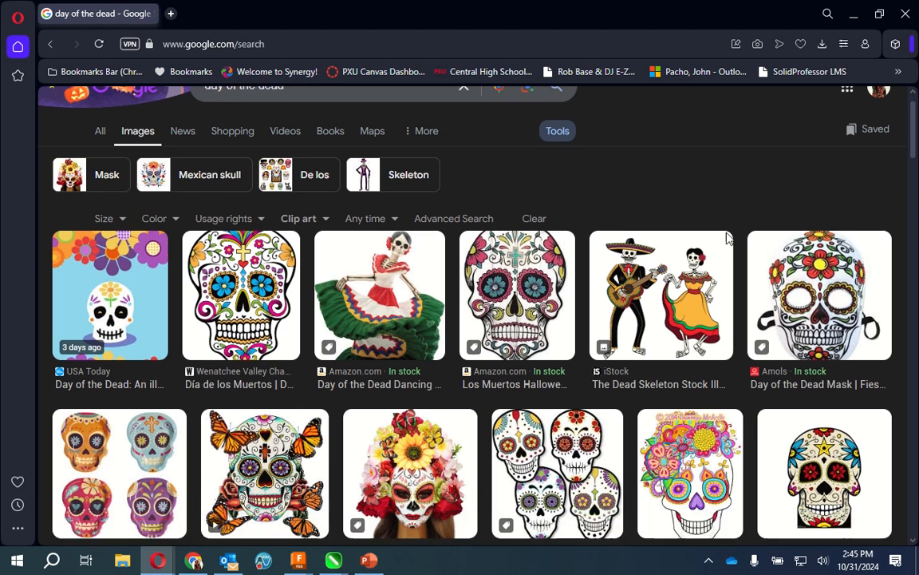
{"action": "scroll", "coordinate": [727, 237], "scroll_direction": "down", "scroll_amount": 1}
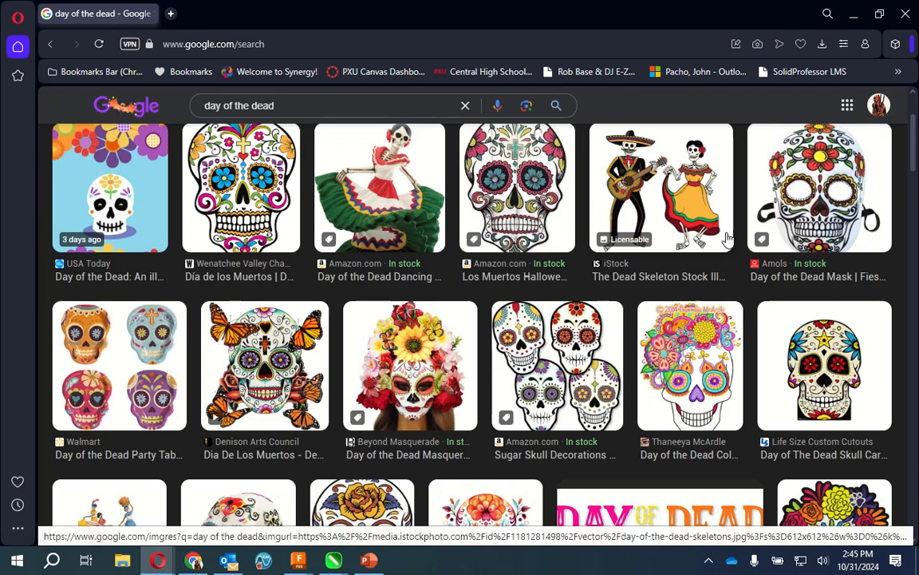
{"action": "scroll", "coordinate": [727, 237], "scroll_direction": "down", "scroll_amount": 2}
{"action": "scroll", "coordinate": [727, 238], "scroll_direction": "down", "scroll_amount": 1}
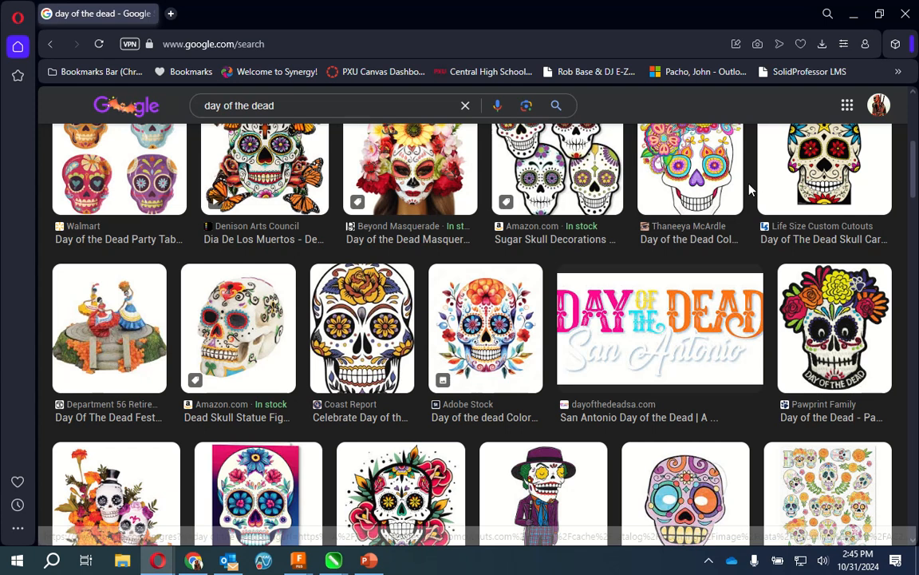
{"action": "left_click", "coordinate": [370, 341]}
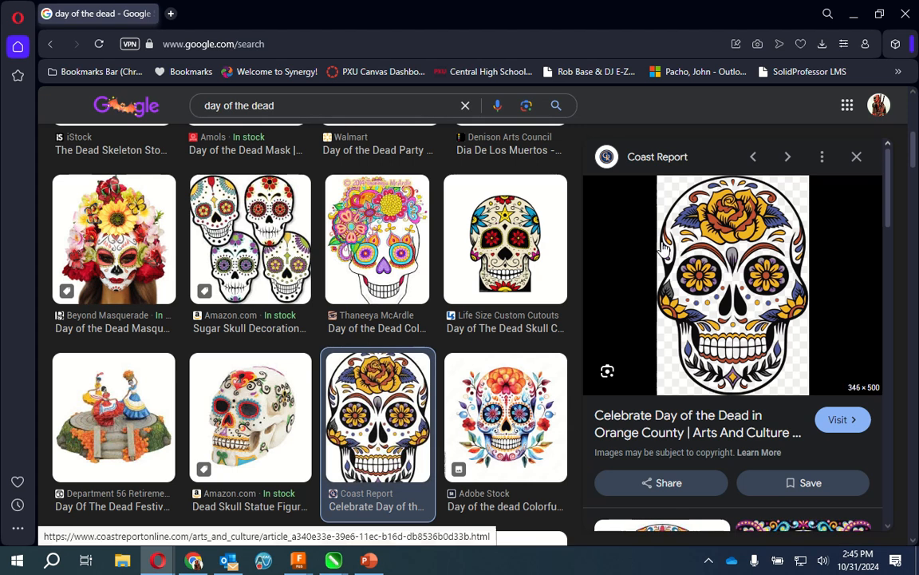
{"action": "right_click", "coordinate": [693, 252]}
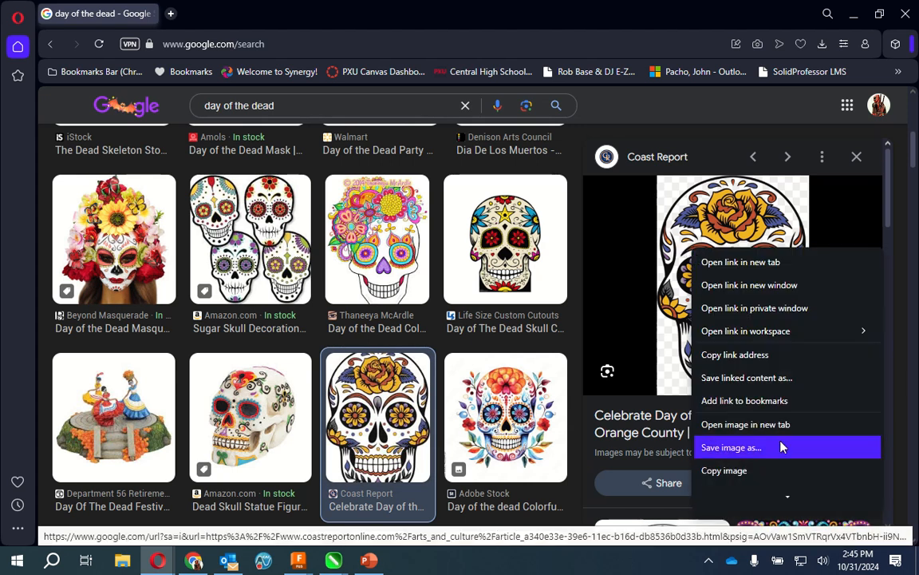
{"action": "left_click", "coordinate": [758, 471]}
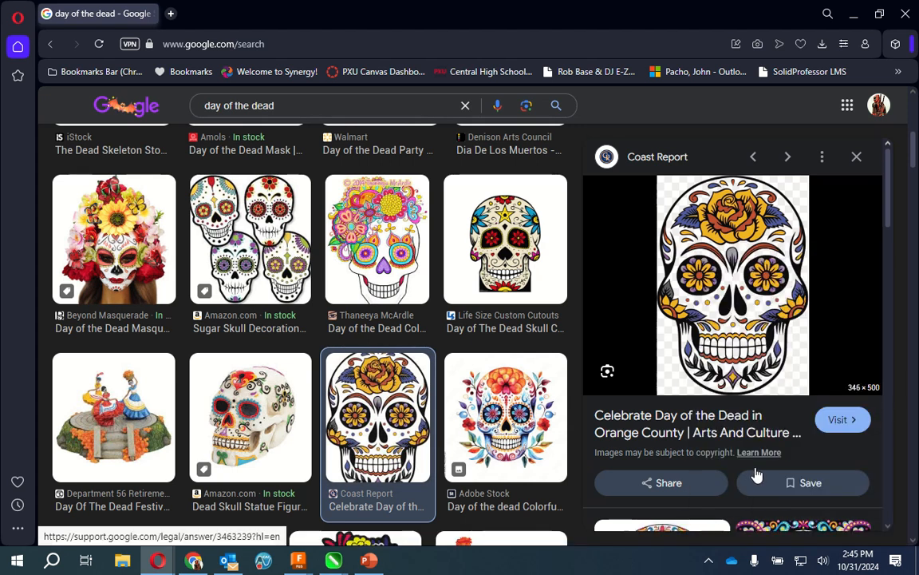
Switch to CorelDRAW and create a new document from the CorelDRAW Default preset, 8.5 x 11 inches in portrait orientation
{"action": "mouse_move", "coordinate": [340, 568]}
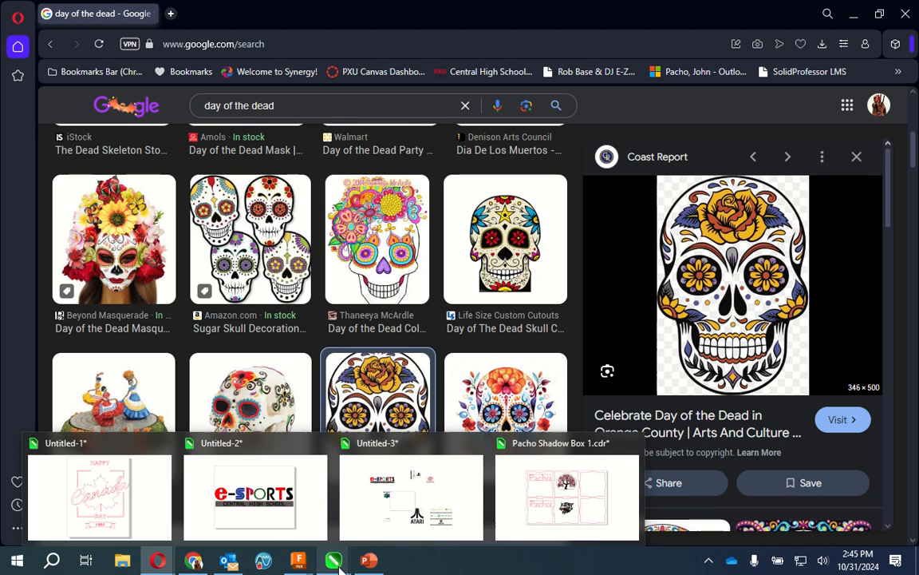
{"action": "left_click", "coordinate": [519, 510]}
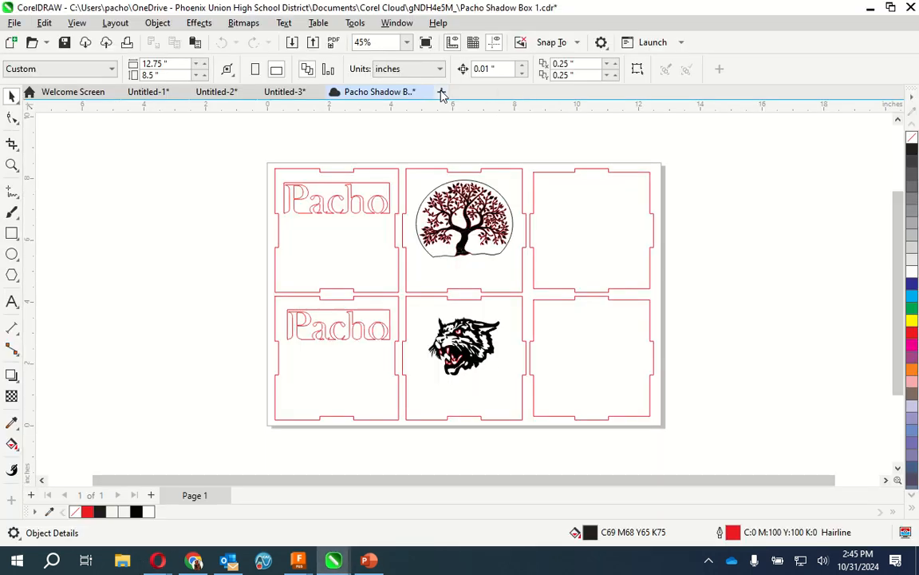
{"action": "left_click", "coordinate": [441, 92]}
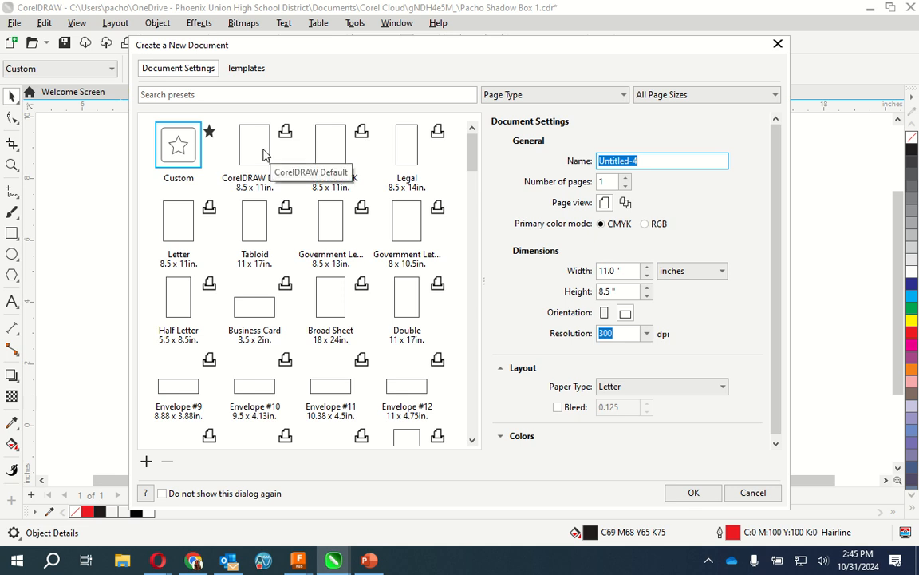
{"action": "left_click", "coordinate": [266, 154]}
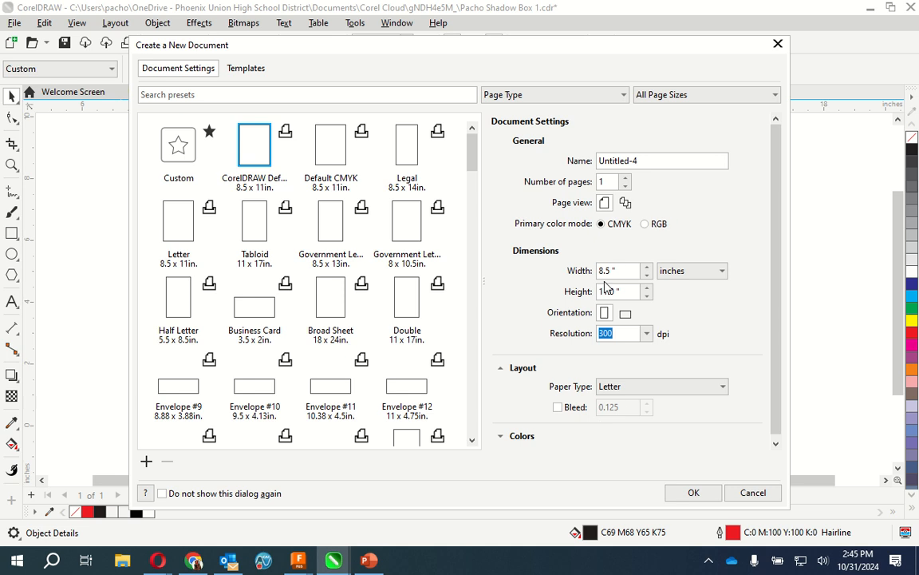
{"action": "left_click", "coordinate": [692, 492]}
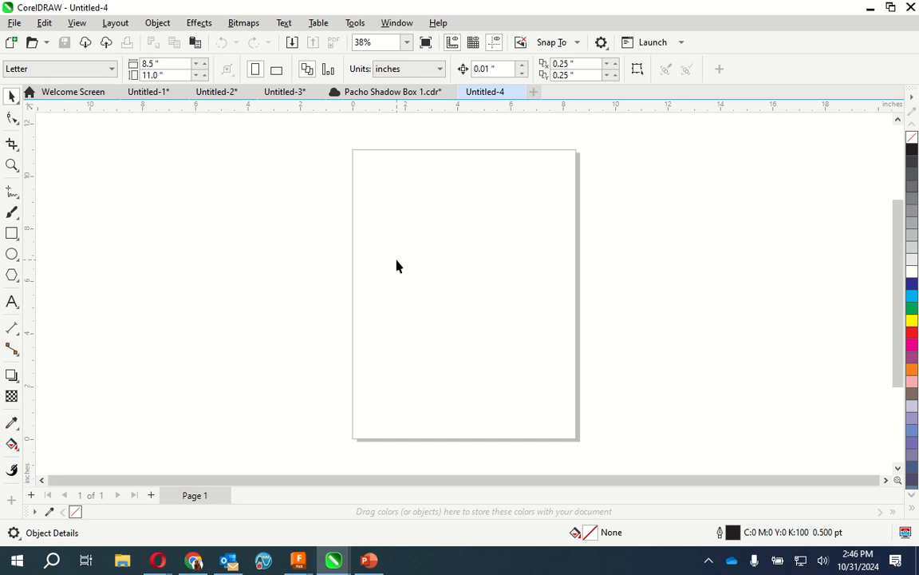
Paste the copied rose skull into the new document and enlarge it proportionally to nearly fill the page
{"action": "key", "text": "ctrl+v"}
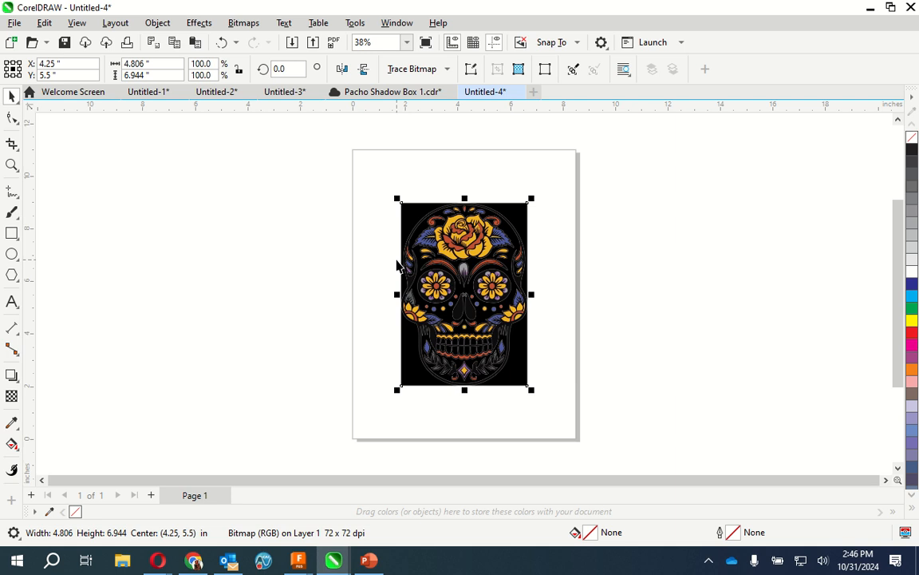
{"action": "left_click_drag", "start_coordinate": [531, 390], "coordinate": [560, 437]}
{"action": "left_click_drag", "start_coordinate": [396, 199], "coordinate": [365, 150]}
{"action": "left_click", "coordinate": [702, 294]}
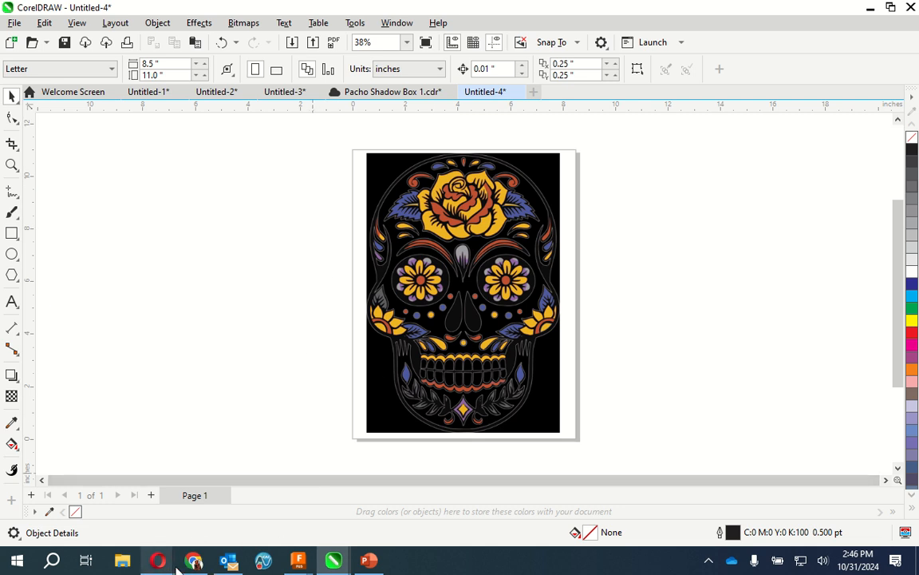
Return to the image results in Opera and copy the Amazon sugar skull decorations image showing four skulls
{"action": "mouse_move", "coordinate": [157, 560]}
{"action": "left_click", "coordinate": [340, 534]}
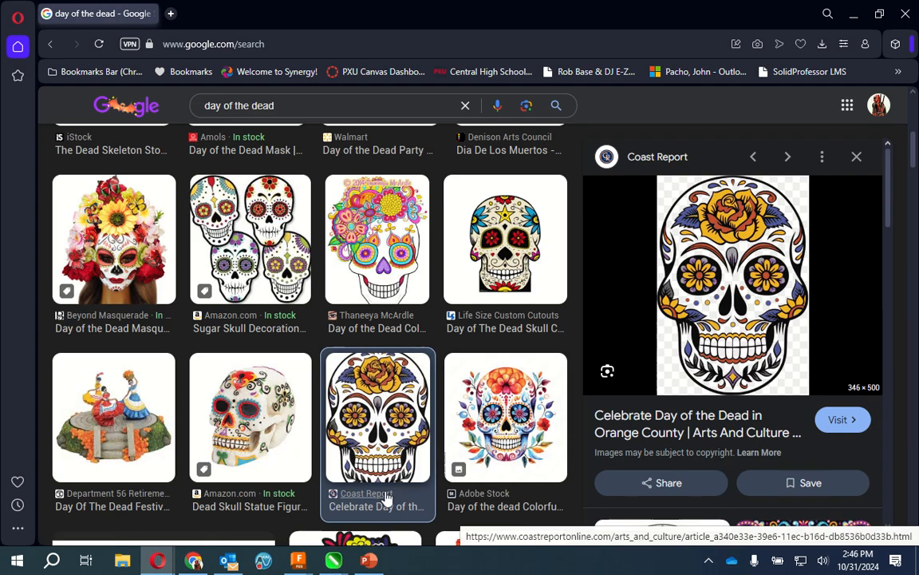
{"action": "scroll", "coordinate": [408, 303], "scroll_direction": "up", "scroll_amount": 2}
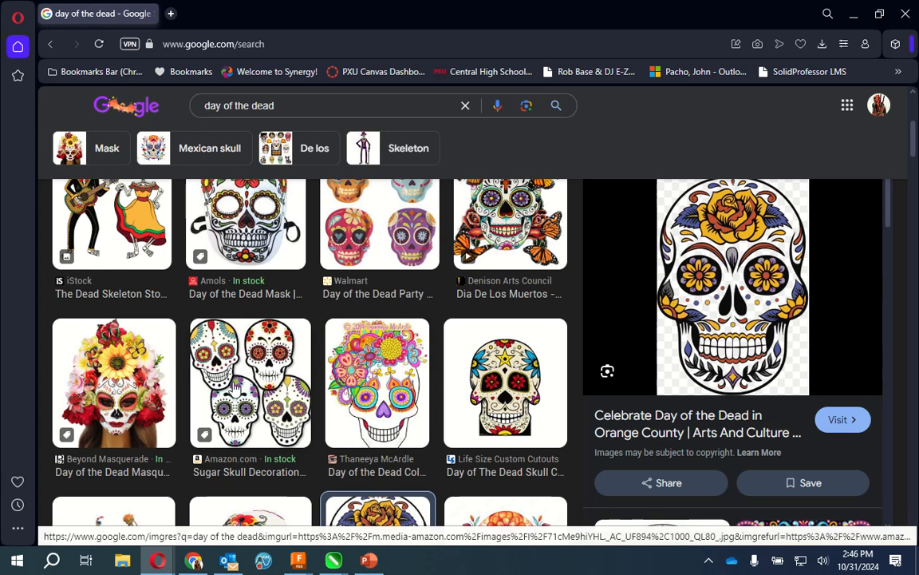
{"action": "left_click", "coordinate": [214, 351]}
{"action": "right_click", "coordinate": [746, 247]}
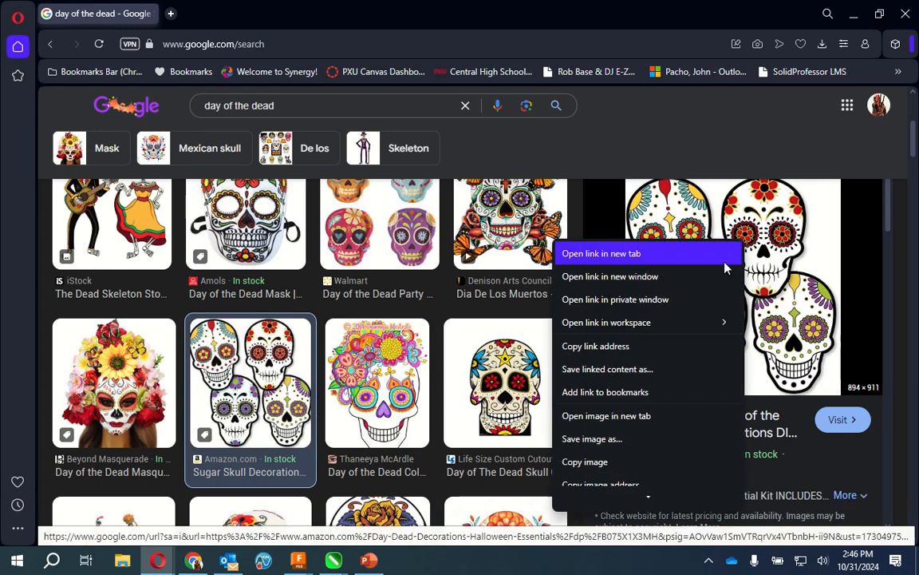
{"action": "left_click", "coordinate": [636, 462]}
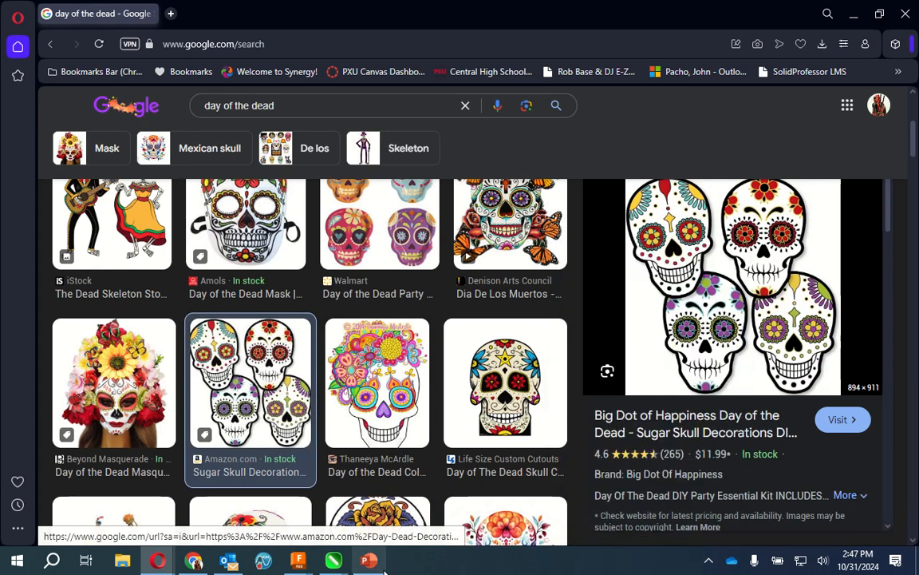
Switch back to the new CorelDRAW document, paste the four-skull image and move it beside the page, centred at about X 15.8, Y 4.4 inches
{"action": "mouse_move", "coordinate": [333, 560]}
{"action": "left_click", "coordinate": [686, 496]}
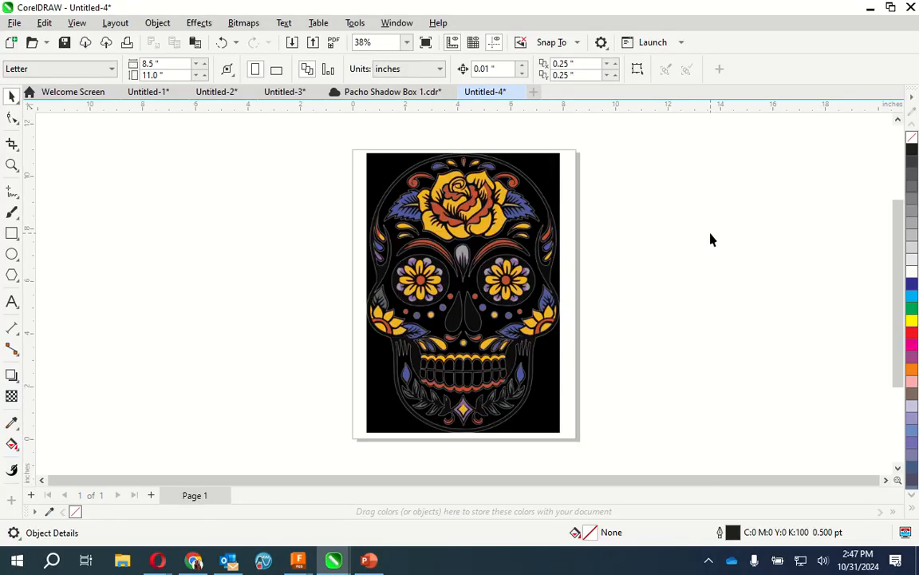
{"action": "key", "text": "ctrl+v"}
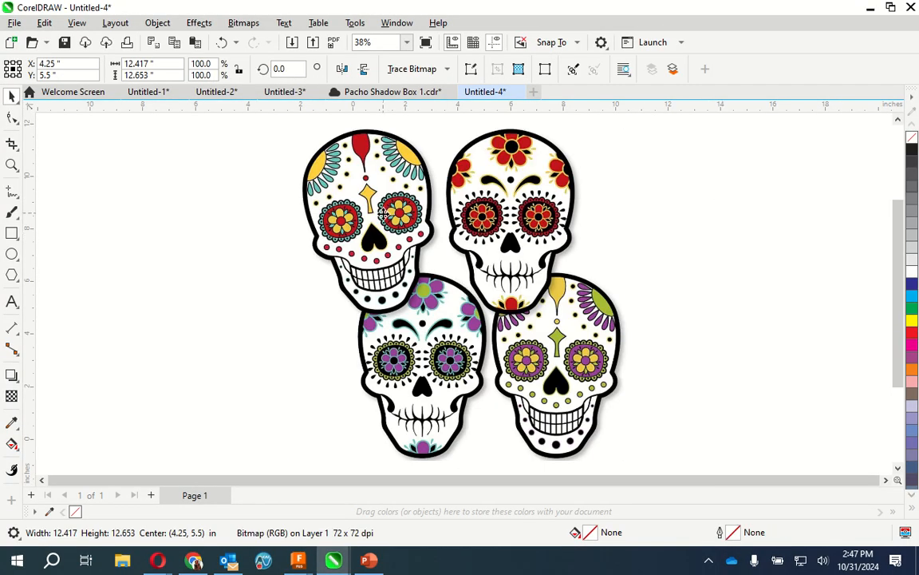
{"action": "left_click_drag", "start_coordinate": [383, 213], "coordinate": [684, 238]}
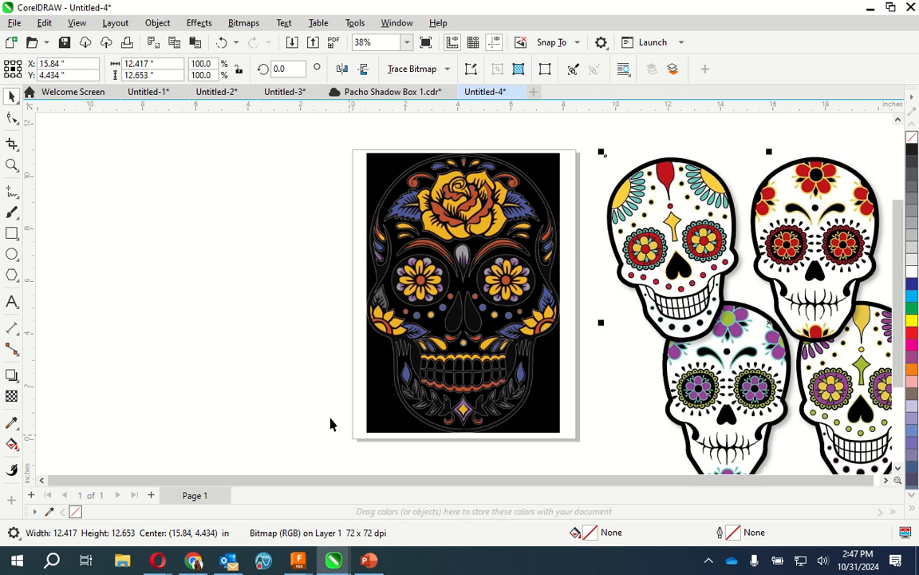
{"action": "scroll", "coordinate": [168, 288], "scroll_direction": "down", "scroll_amount": 2}
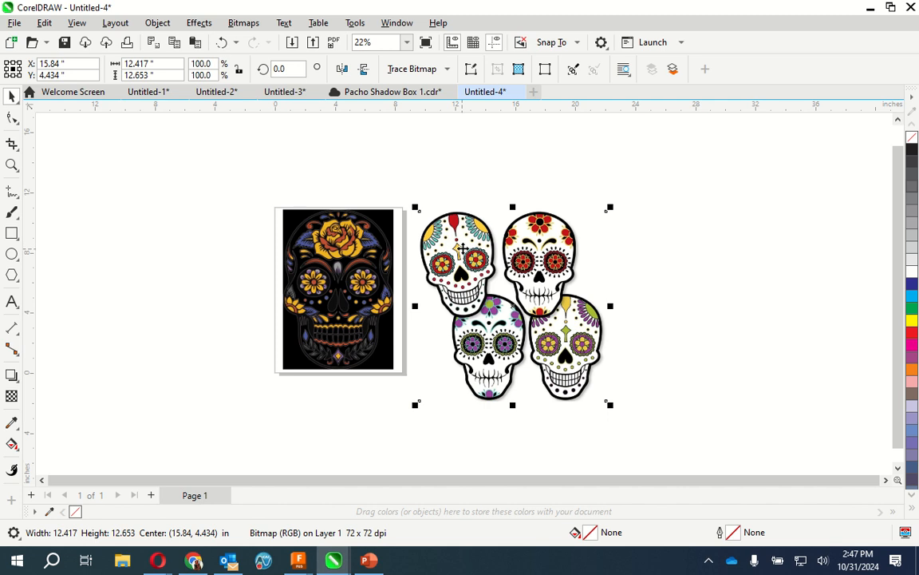
Crop the four-skull image to its upper-left skull with a crop frame of about 5.4 x 7.5 inches, and return to the Pick tool
{"action": "left_click", "coordinate": [10, 145]}
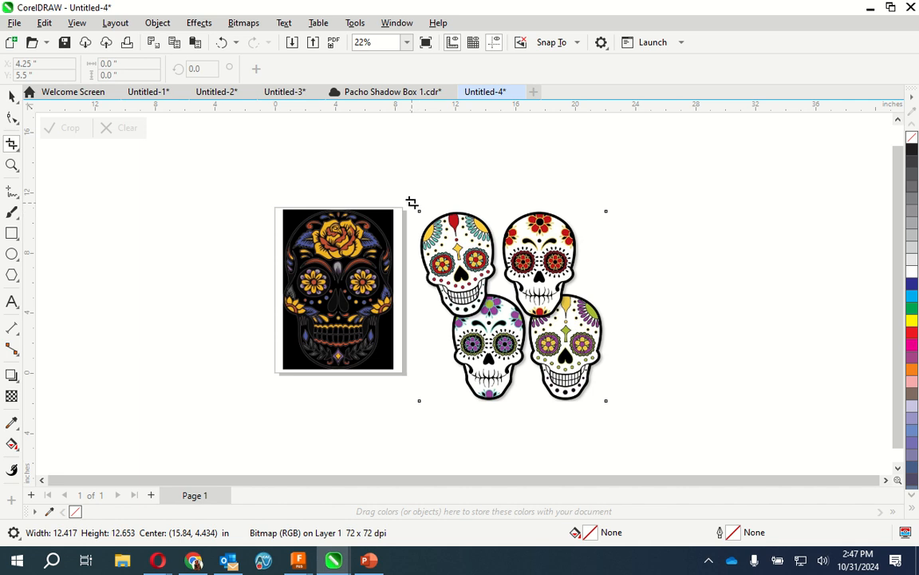
{"action": "left_click_drag", "start_coordinate": [414, 204], "coordinate": [497, 319]}
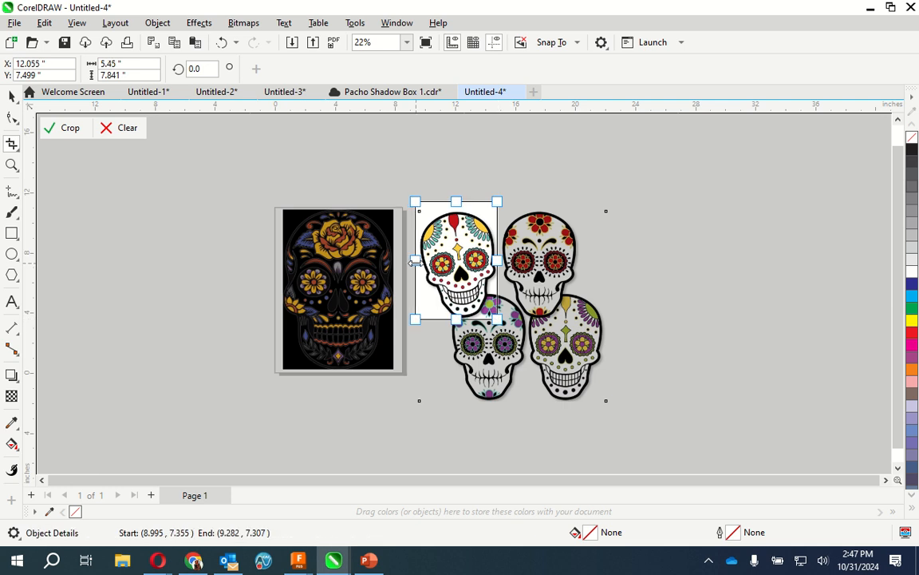
{"action": "left_click_drag", "start_coordinate": [414, 261], "coordinate": [415, 261]}
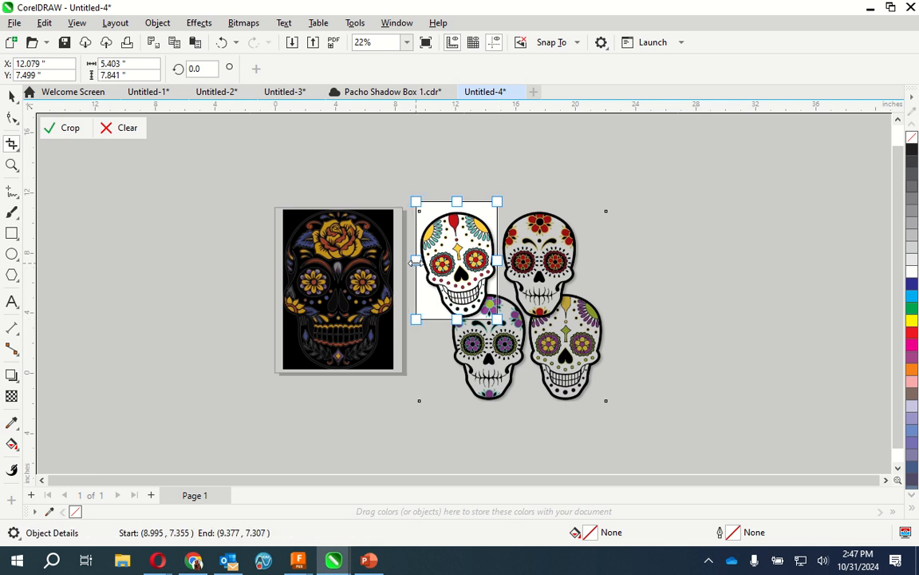
{"action": "left_click_drag", "start_coordinate": [456, 201], "coordinate": [457, 205]}
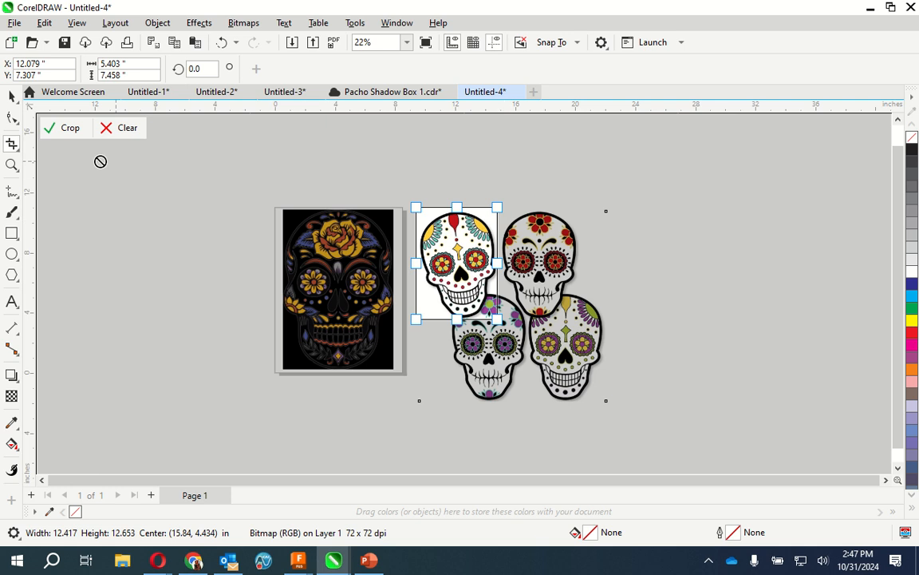
{"action": "left_click", "coordinate": [68, 130]}
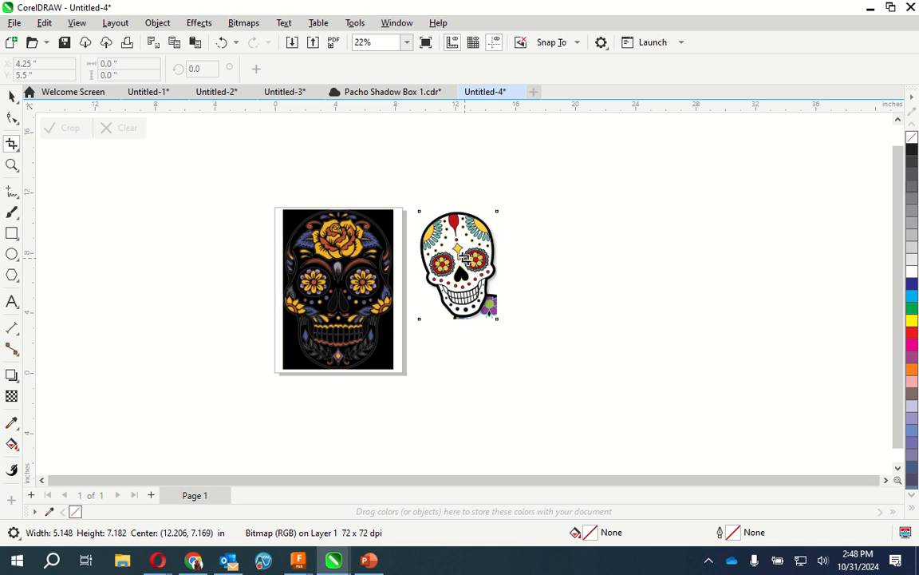
{"action": "scroll", "coordinate": [463, 258], "scroll_direction": "up", "scroll_amount": 3}
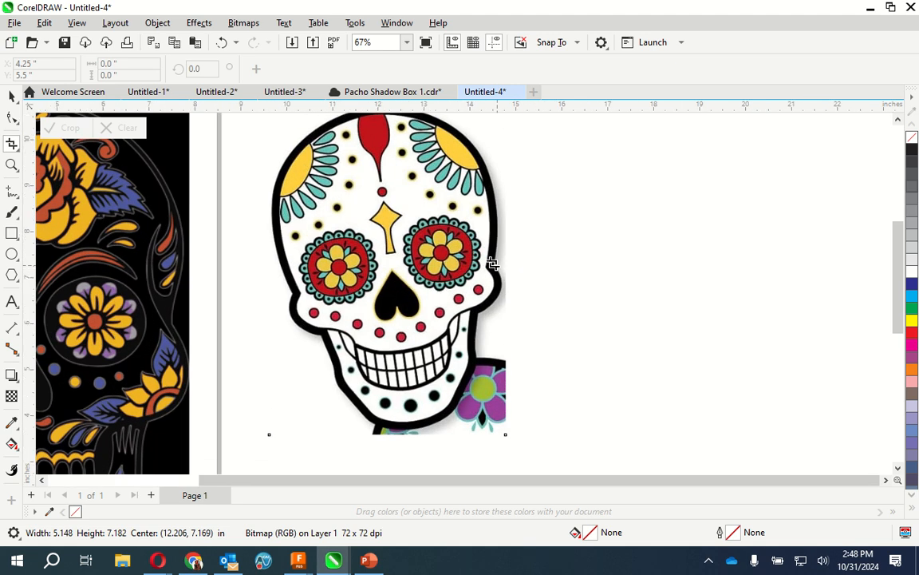
{"action": "scroll", "coordinate": [492, 264], "scroll_direction": "down", "scroll_amount": 2}
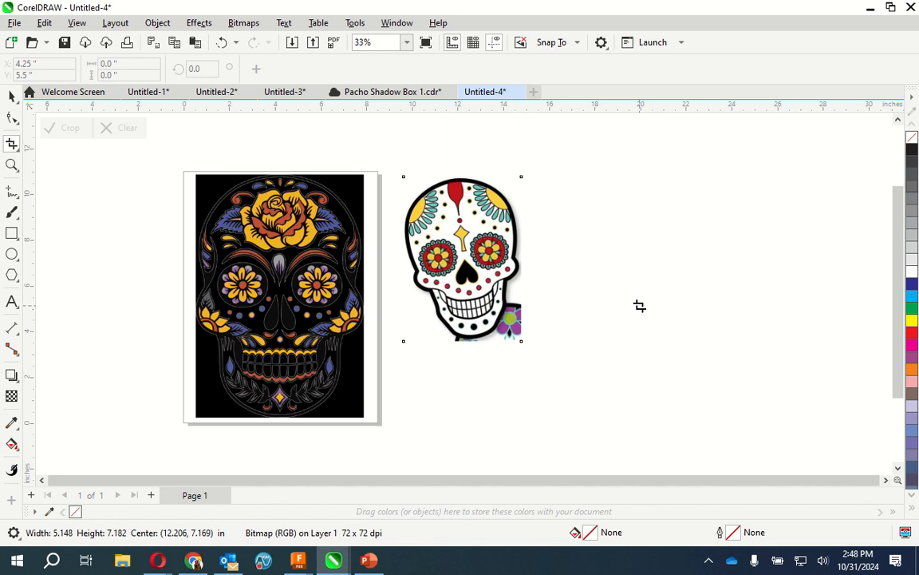
{"action": "left_click", "coordinate": [10, 97]}
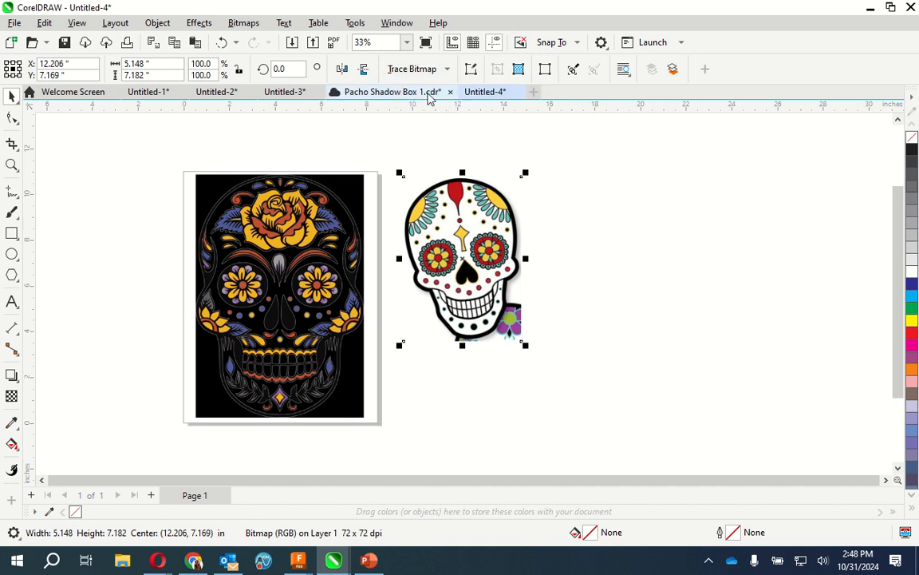
Open an outline trace of the cropped skull bitmap using the Logo preset
{"action": "right_click", "coordinate": [438, 206]}
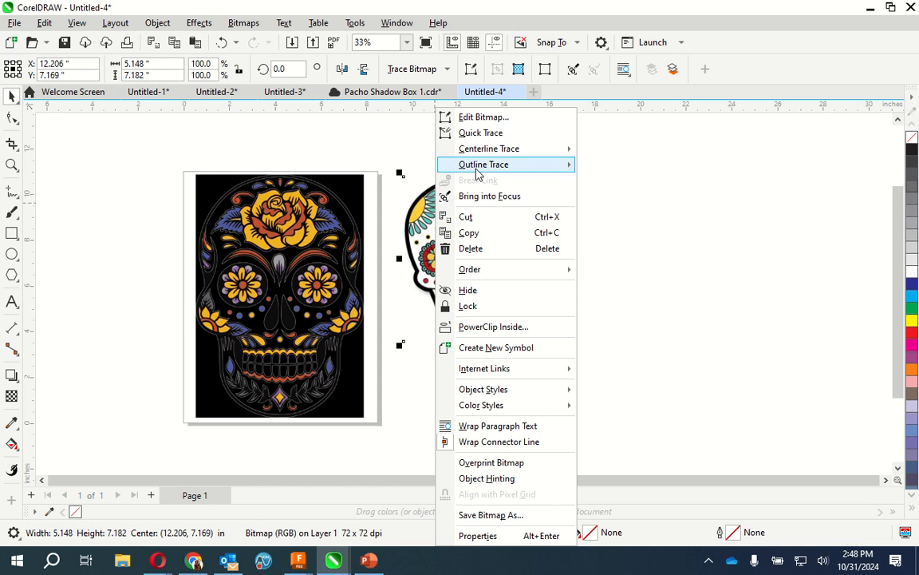
{"action": "mouse_move", "coordinate": [474, 157]}
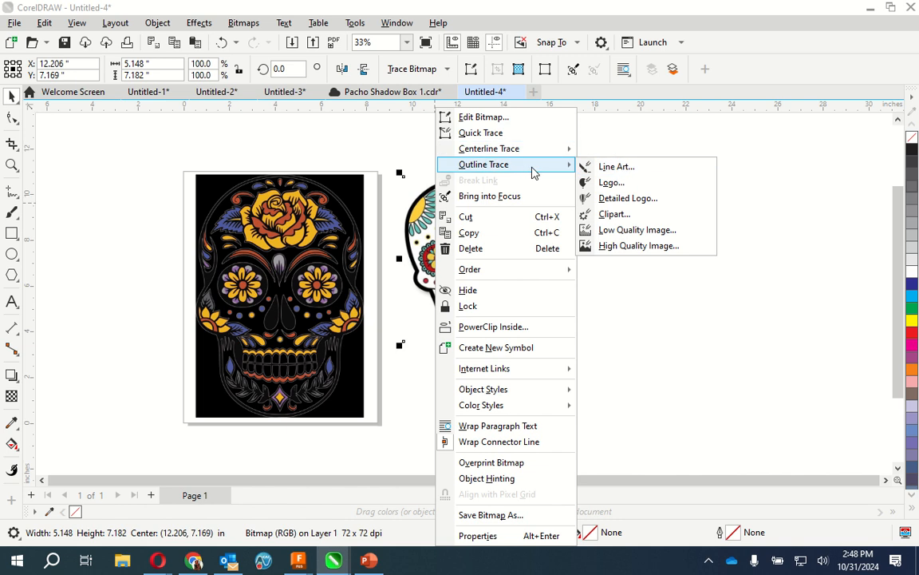
{"action": "left_click", "coordinate": [610, 183]}
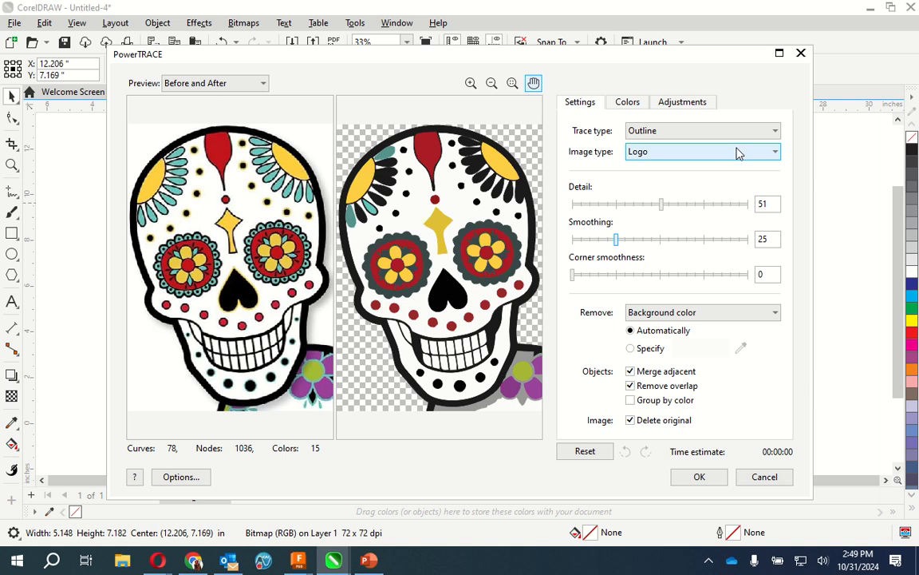
Preview the trace with the image type set to Detailed logo, Clipart and Low quality image in turn
{"action": "left_click", "coordinate": [696, 153]}
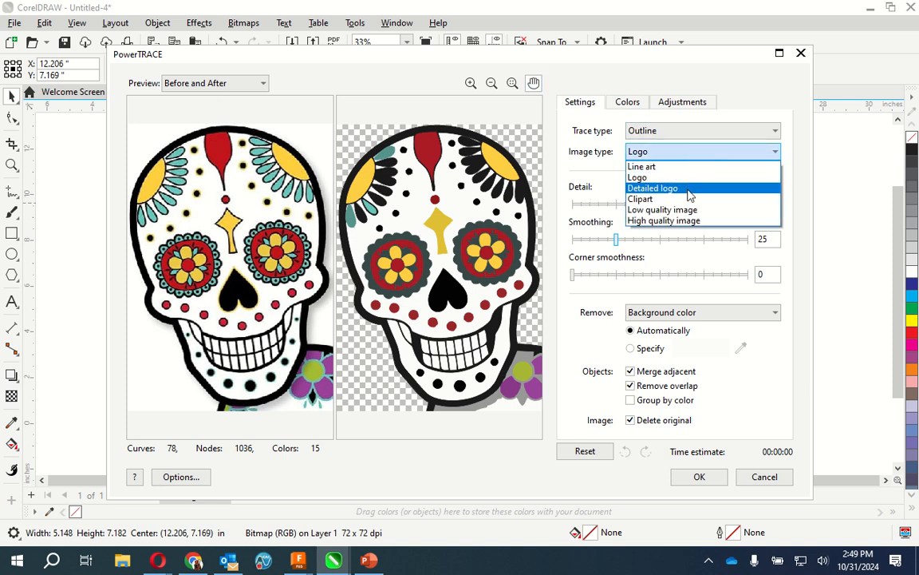
{"action": "left_click", "coordinate": [690, 189]}
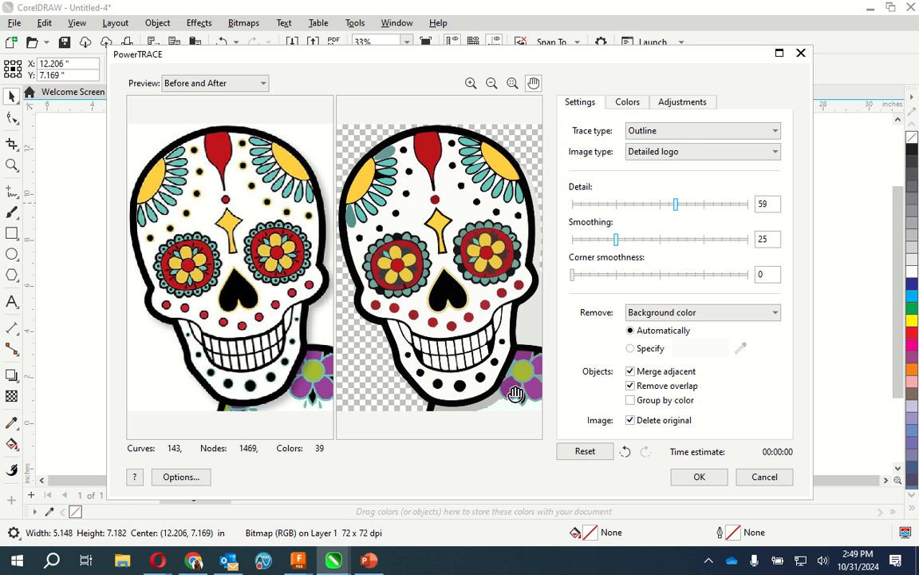
{"action": "left_click", "coordinate": [727, 153]}
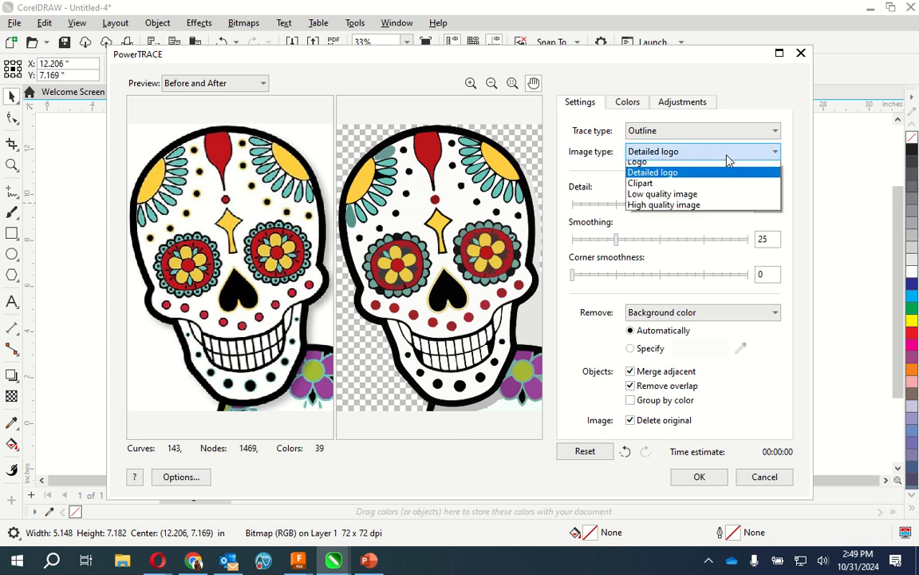
{"action": "left_click", "coordinate": [722, 199]}
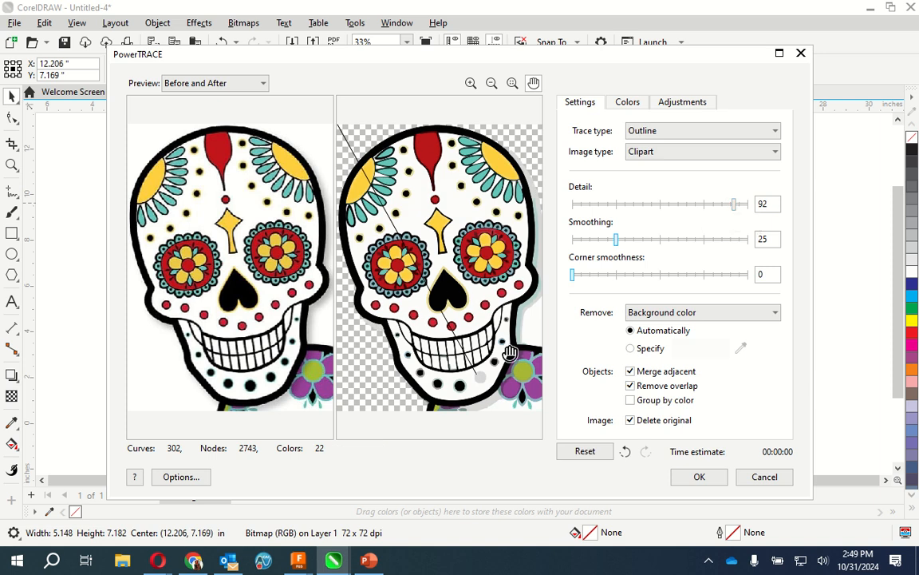
{"action": "left_click", "coordinate": [674, 158]}
{"action": "left_click", "coordinate": [673, 208]}
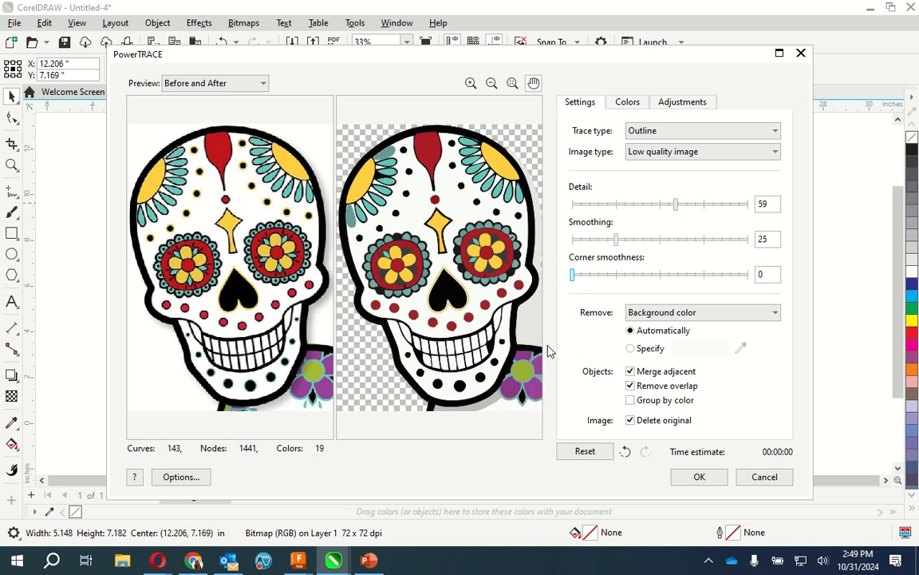
Set the trace image type to High quality image and apply the trace
{"action": "left_click", "coordinate": [652, 150]}
{"action": "left_click", "coordinate": [651, 220]}
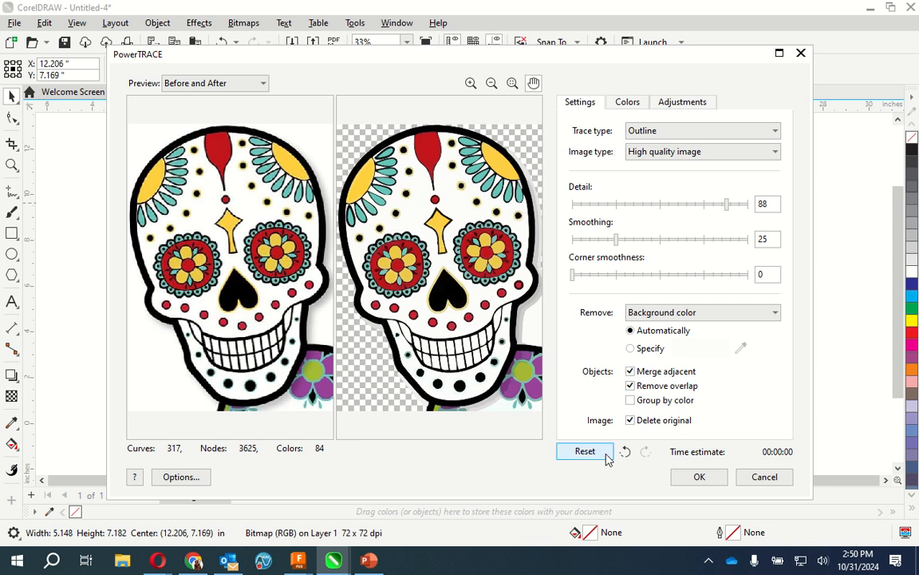
{"action": "left_click", "coordinate": [699, 477]}
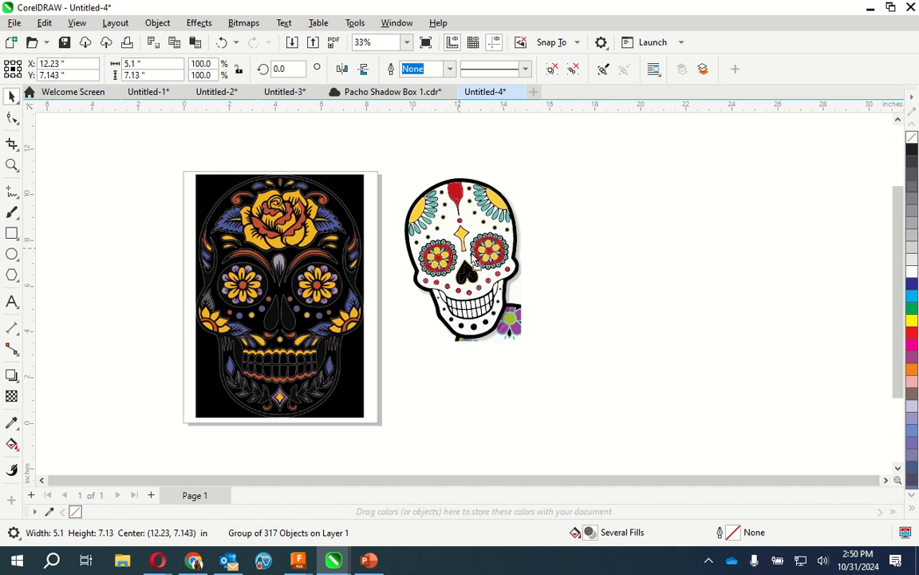
Move the traced skull group beside the page, centred at about X 13.65, Y 6.1 inches
{"action": "mouse_move", "coordinate": [411, 224]}
{"action": "left_mouse_down"}
{"action": "mouse_move", "coordinate": [641, 272]}
{"action": "mouse_move", "coordinate": [486, 239]}
{"action": "mouse_move", "coordinate": [477, 261]}
{"action": "left_mouse_up"}
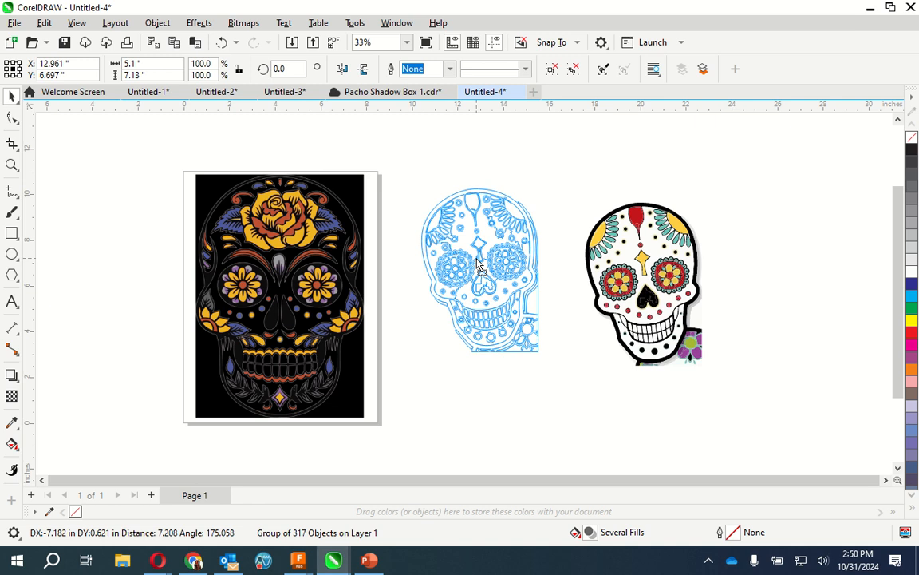
{"action": "left_click_drag", "start_coordinate": [479, 268], "coordinate": [495, 279]}
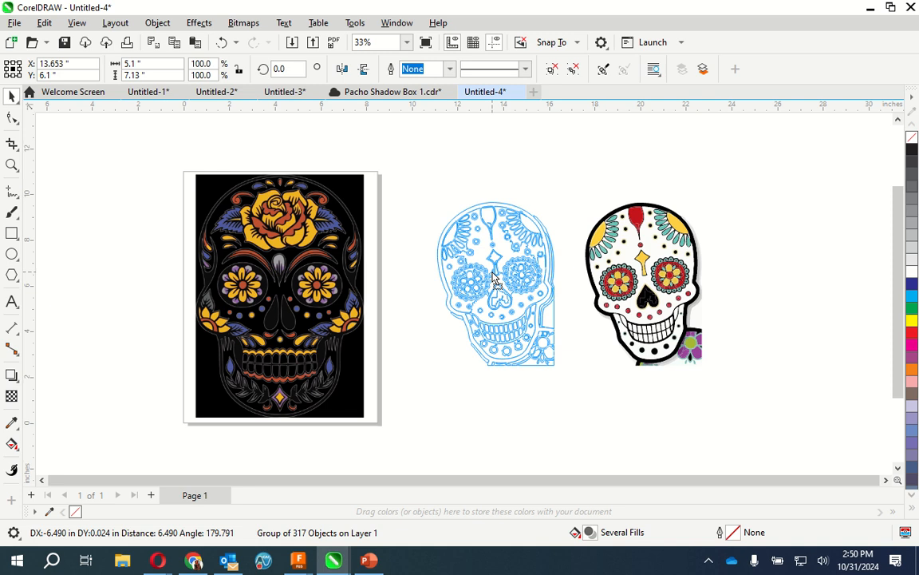
{"action": "left_click_drag", "start_coordinate": [492, 271], "coordinate": [493, 272]}
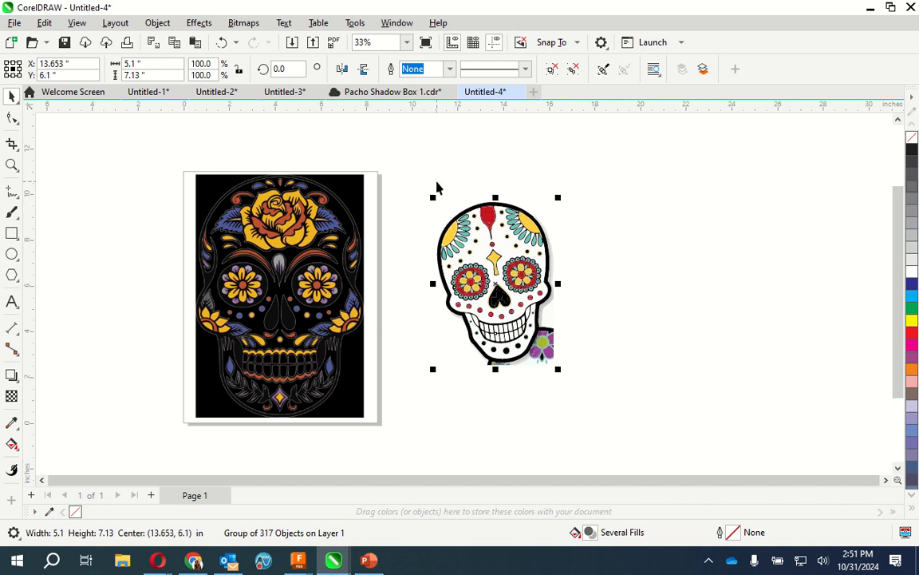
Select the whole traced skull and ungroup all of its objects
{"action": "left_click_drag", "start_coordinate": [420, 169], "coordinate": [463, 241]}
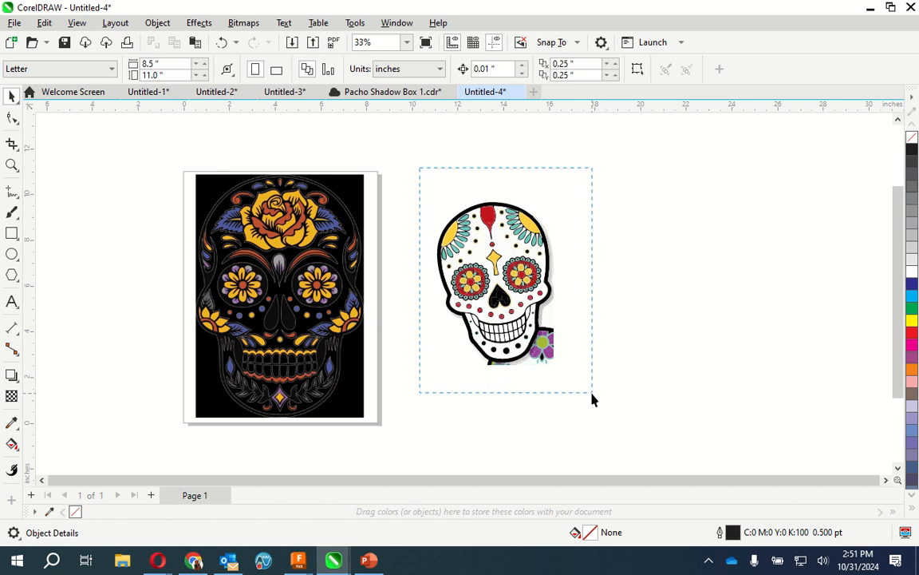
{"action": "left_click_drag", "start_coordinate": [592, 399], "coordinate": [592, 399]}
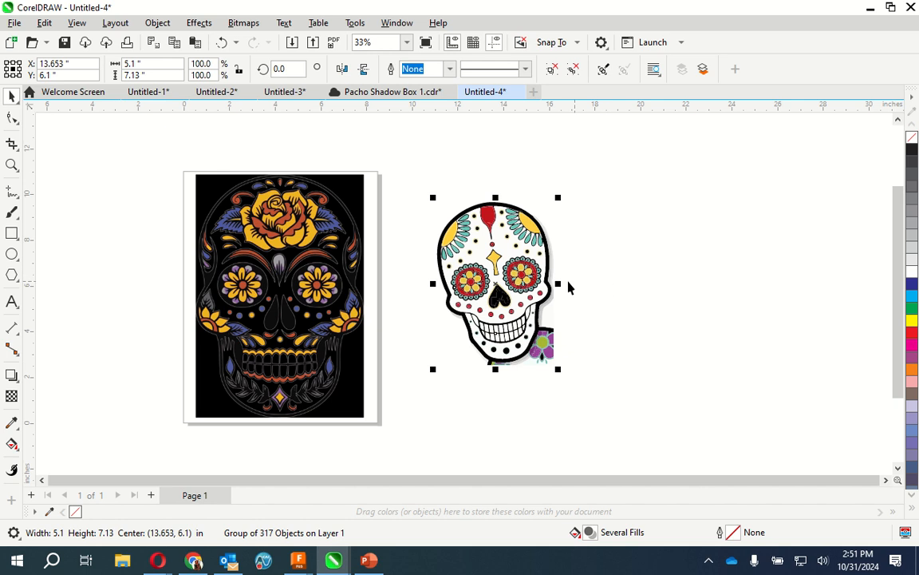
{"action": "left_click", "coordinate": [158, 23]}
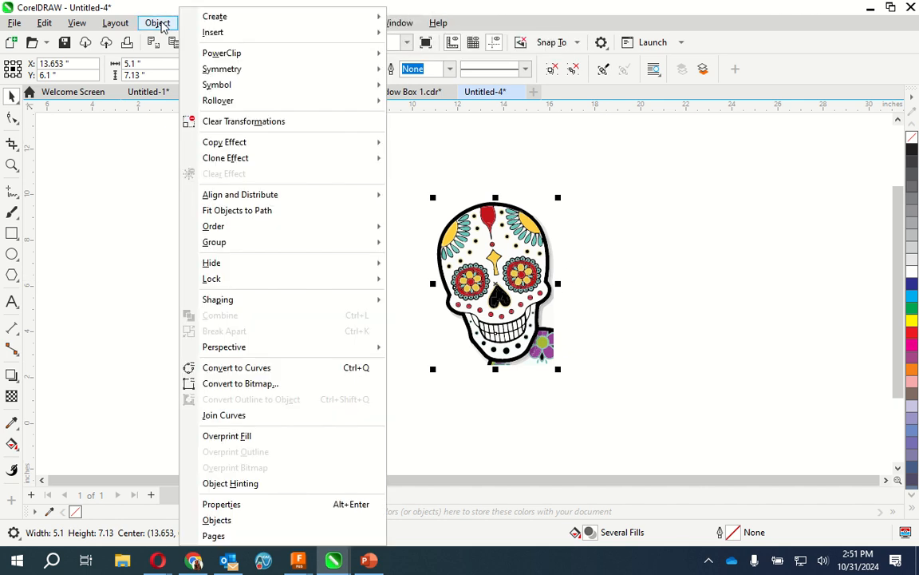
{"action": "mouse_move", "coordinate": [300, 246]}
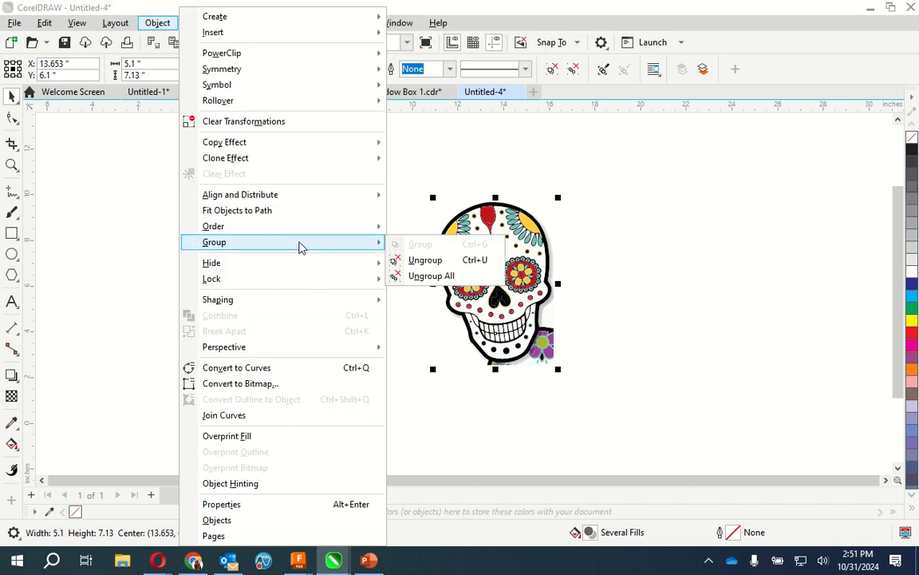
{"action": "left_click", "coordinate": [441, 276]}
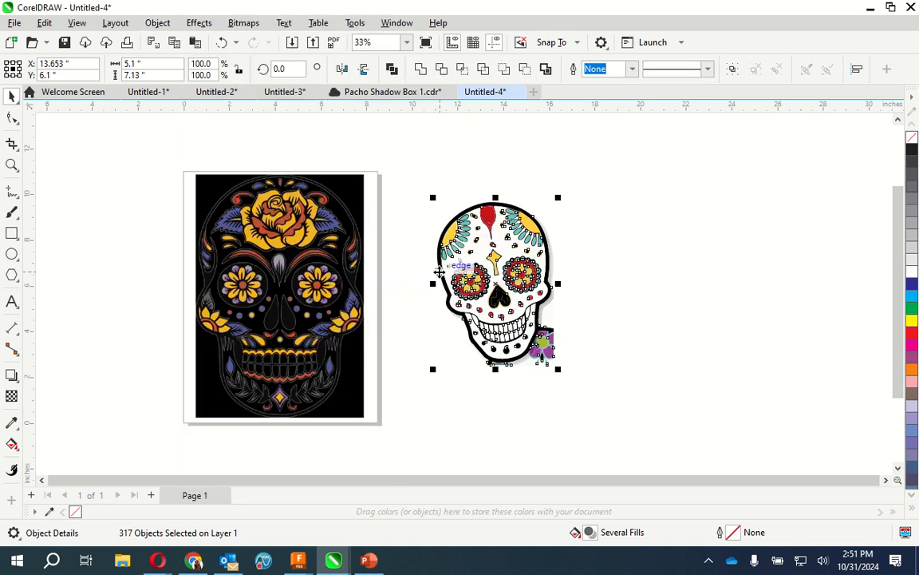
Deselect the pieces and move the purple petals and green centre of the partial flower beside the jaw out to the empty area
{"action": "scroll", "coordinate": [497, 268], "scroll_direction": "up", "scroll_amount": 4}
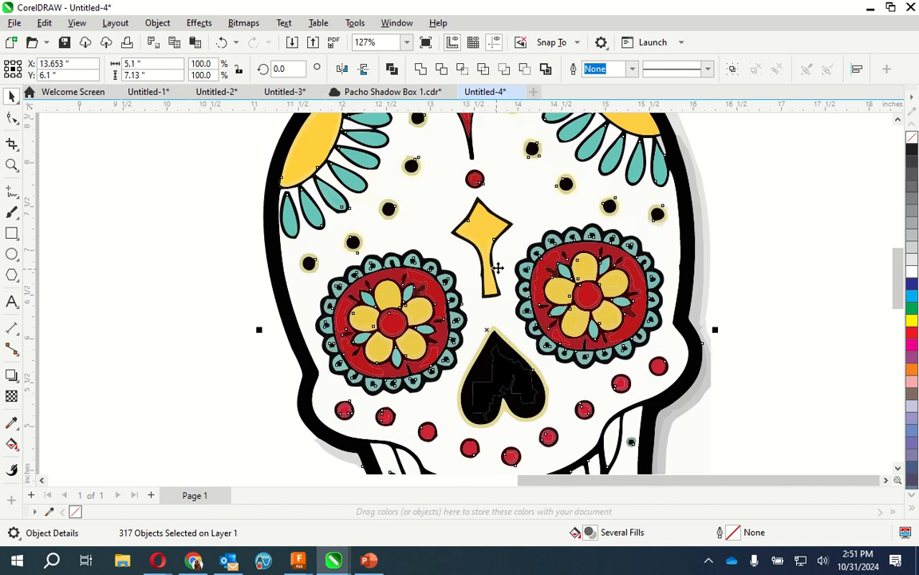
{"action": "scroll", "coordinate": [497, 268], "scroll_direction": "down", "scroll_amount": 2}
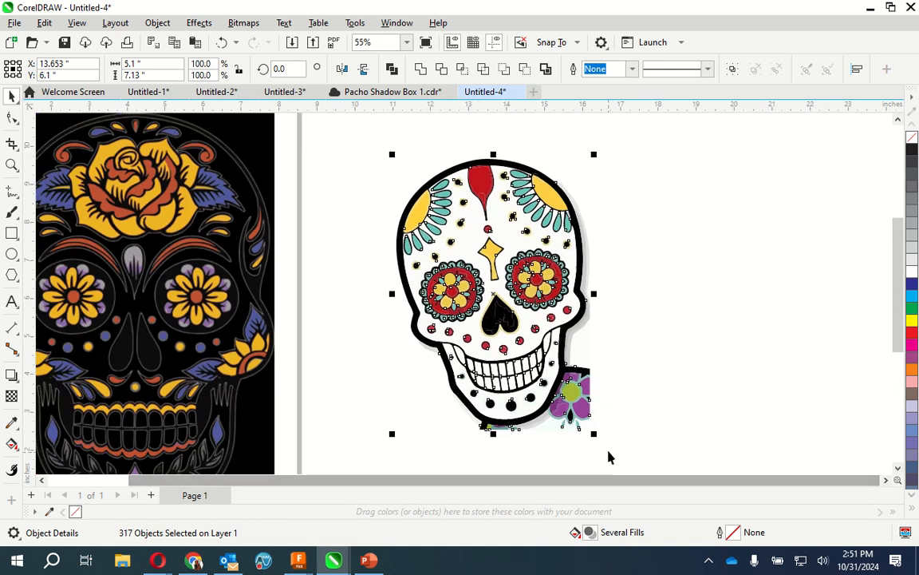
{"action": "scroll", "coordinate": [652, 448], "scroll_direction": "up", "scroll_amount": 1}
{"action": "scroll", "coordinate": [652, 447], "scroll_direction": "up", "scroll_amount": 2}
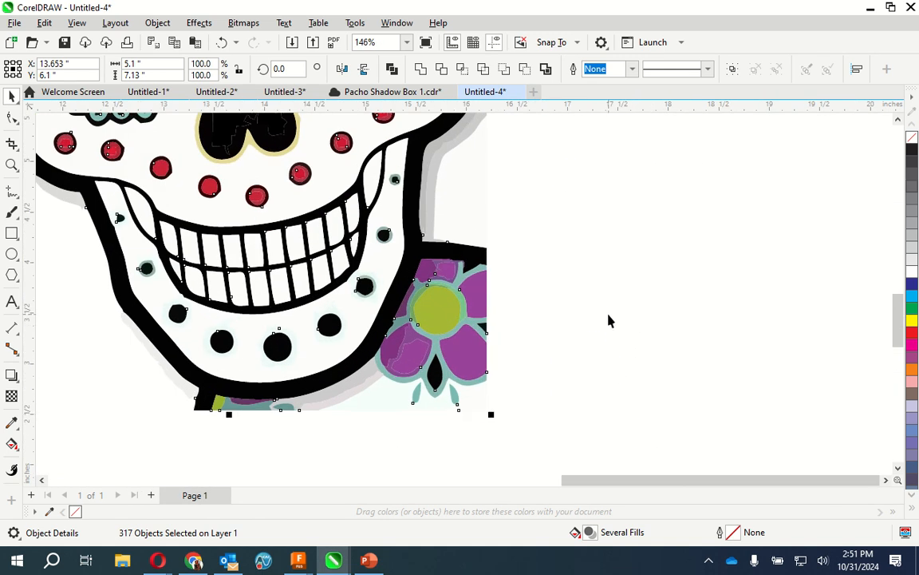
{"action": "left_click", "coordinate": [565, 351]}
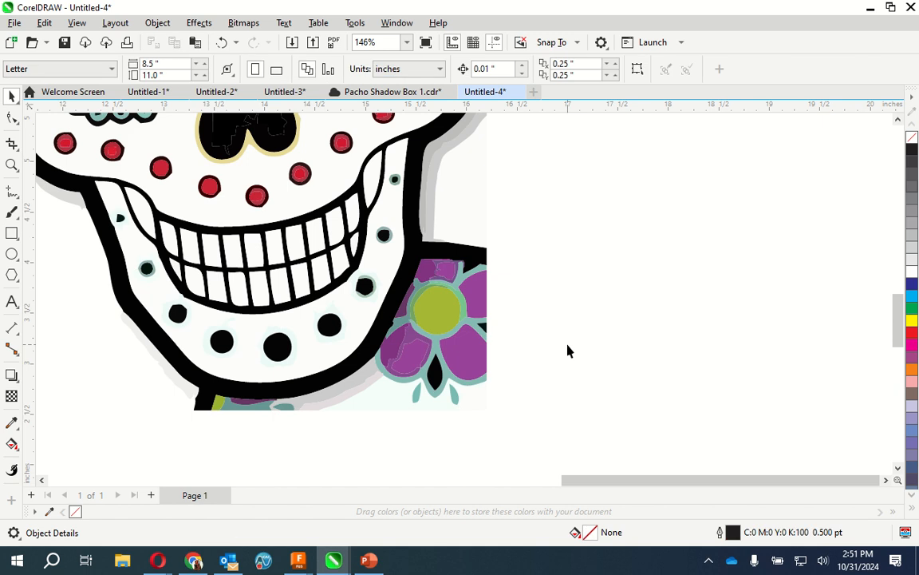
{"action": "left_click_drag", "start_coordinate": [415, 361], "coordinate": [707, 323]}
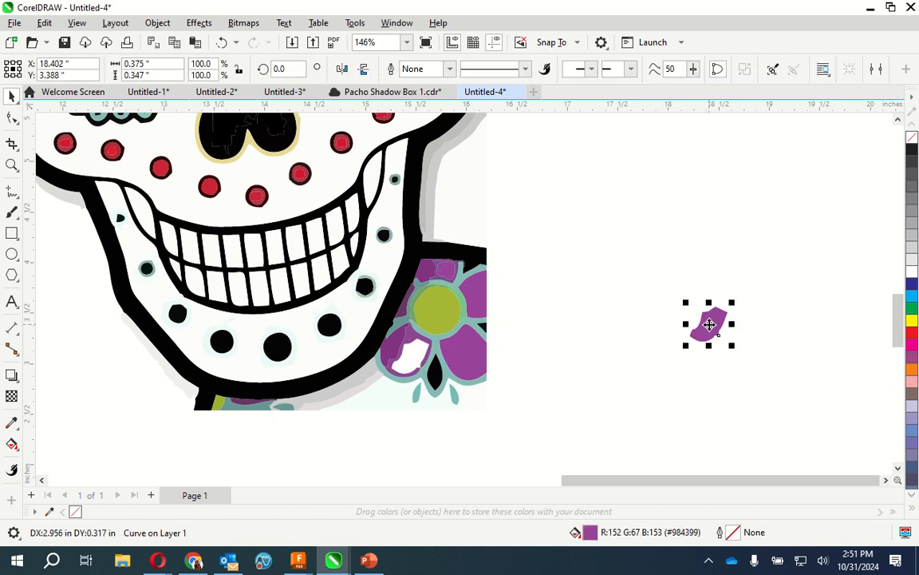
{"action": "left_click_drag", "start_coordinate": [436, 303], "coordinate": [715, 261]}
{"action": "left_click_drag", "start_coordinate": [443, 269], "coordinate": [674, 247]}
{"action": "left_click_drag", "start_coordinate": [476, 292], "coordinate": [657, 249]}
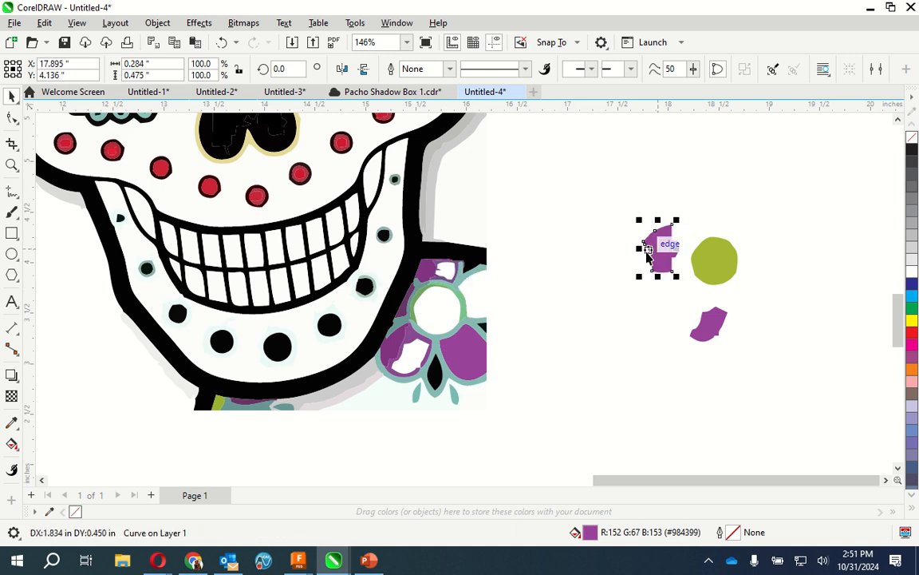
{"action": "left_click_drag", "start_coordinate": [477, 349], "coordinate": [667, 318]}
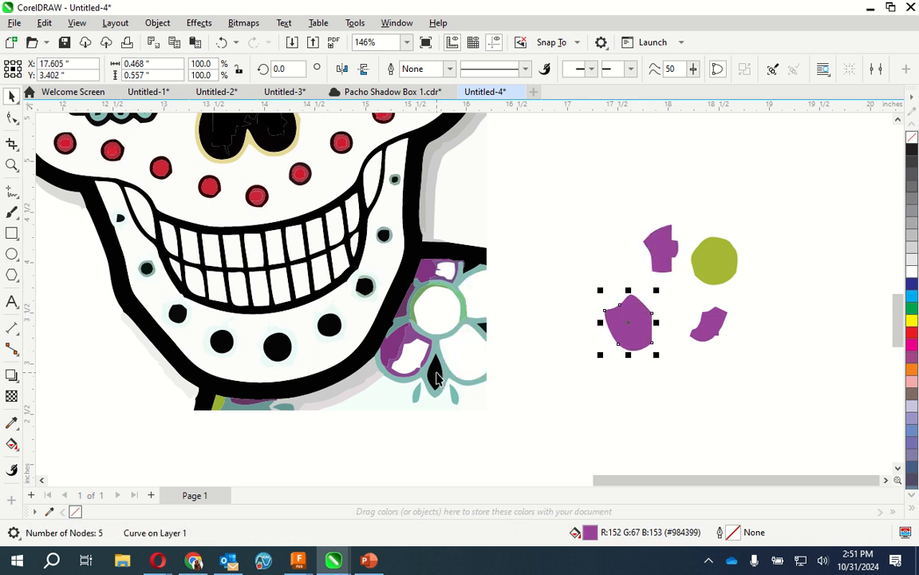
Move the flower's black teardrop, two small teal drops and large teal petal outline out to the empty area
{"action": "left_click_drag", "start_coordinate": [434, 374], "coordinate": [635, 350]}
{"action": "left_click_drag", "start_coordinate": [459, 400], "coordinate": [667, 389]}
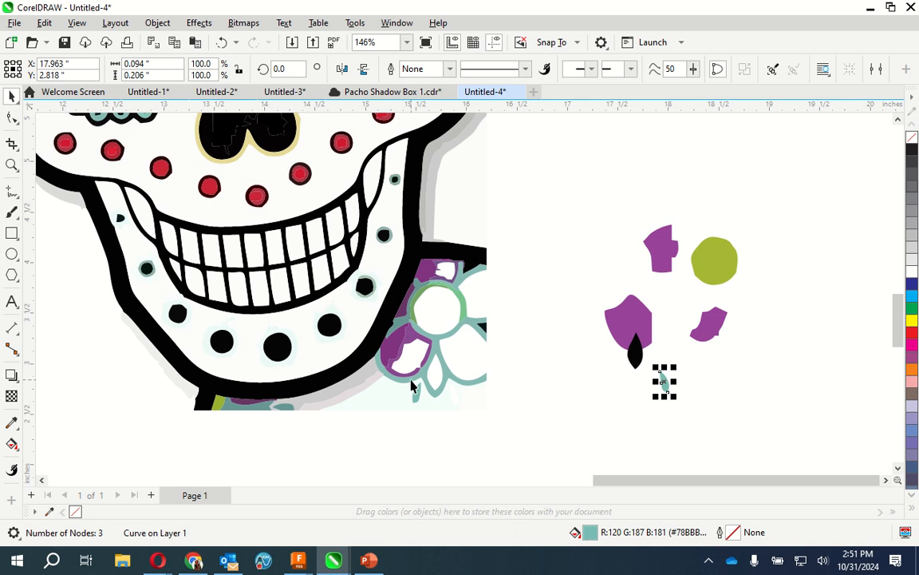
{"action": "left_click_drag", "start_coordinate": [418, 393], "coordinate": [574, 387]}
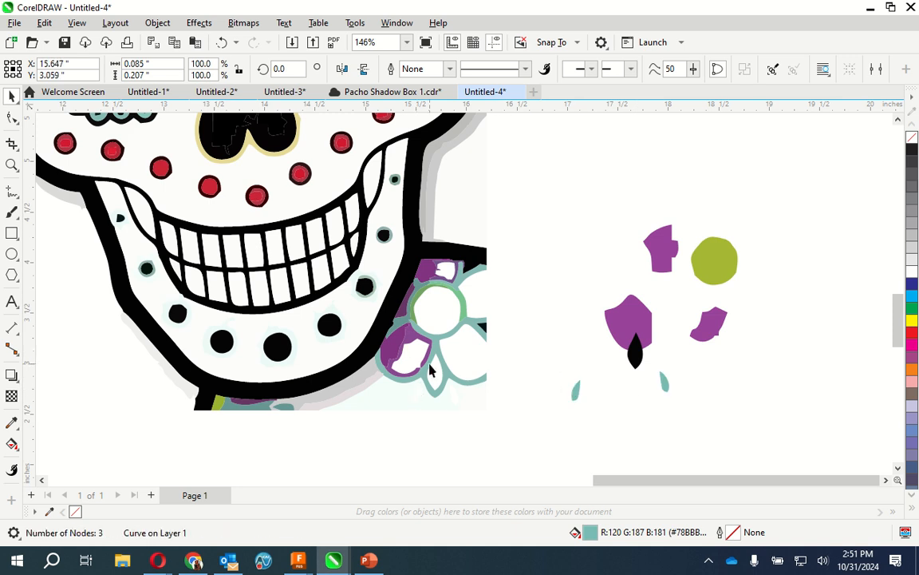
{"action": "left_click_drag", "start_coordinate": [431, 367], "coordinate": [740, 387]}
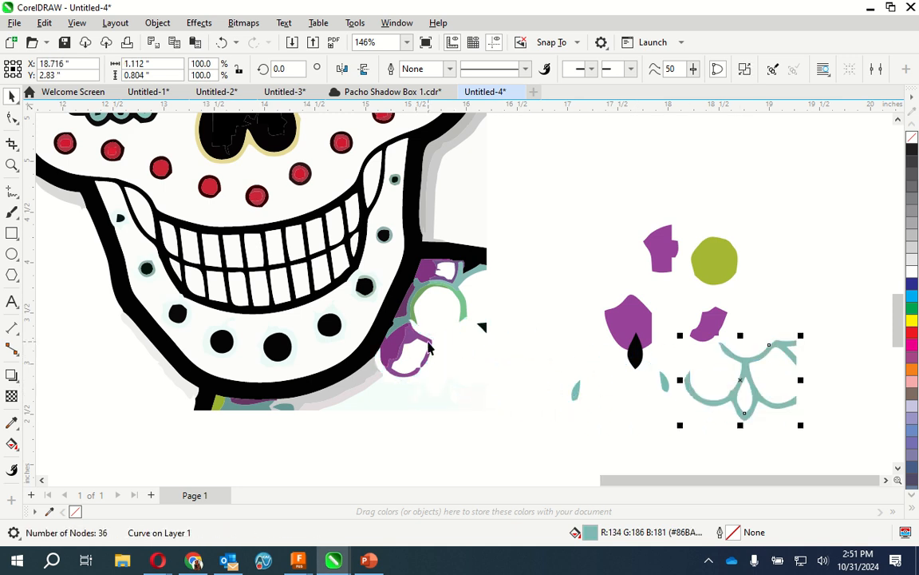
Move the flower's lower purple petal outline, two dark purple fragments and upper teal branch away from the skull
{"action": "left_click_drag", "start_coordinate": [387, 323], "coordinate": [707, 373]}
{"action": "left_click_drag", "start_coordinate": [409, 298], "coordinate": [720, 297]}
{"action": "left_click_drag", "start_coordinate": [435, 275], "coordinate": [762, 323]}
{"action": "left_click_drag", "start_coordinate": [461, 273], "coordinate": [590, 327]}
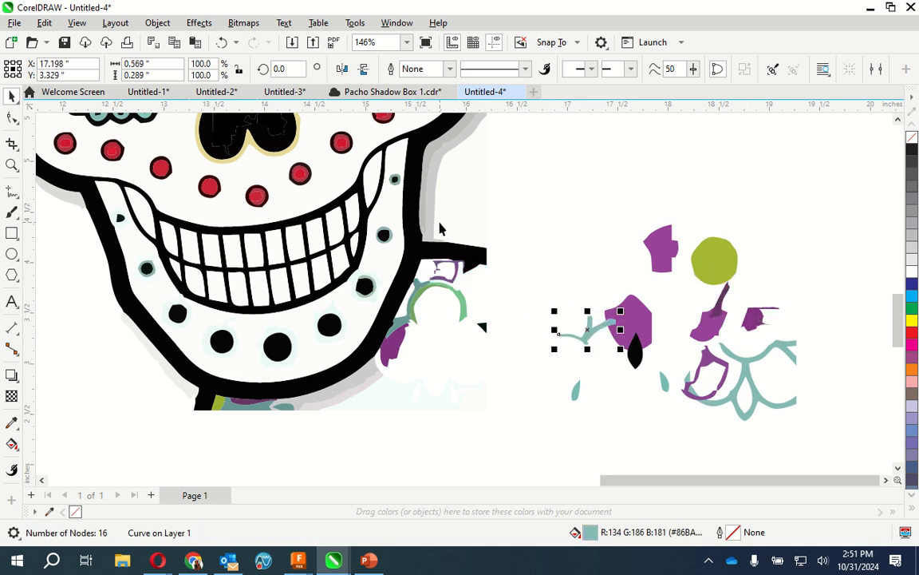
Pull the grey shadow pieces along the skull's right side and under its chin away from the traced skull
{"action": "left_click_drag", "start_coordinate": [435, 219], "coordinate": [513, 330]}
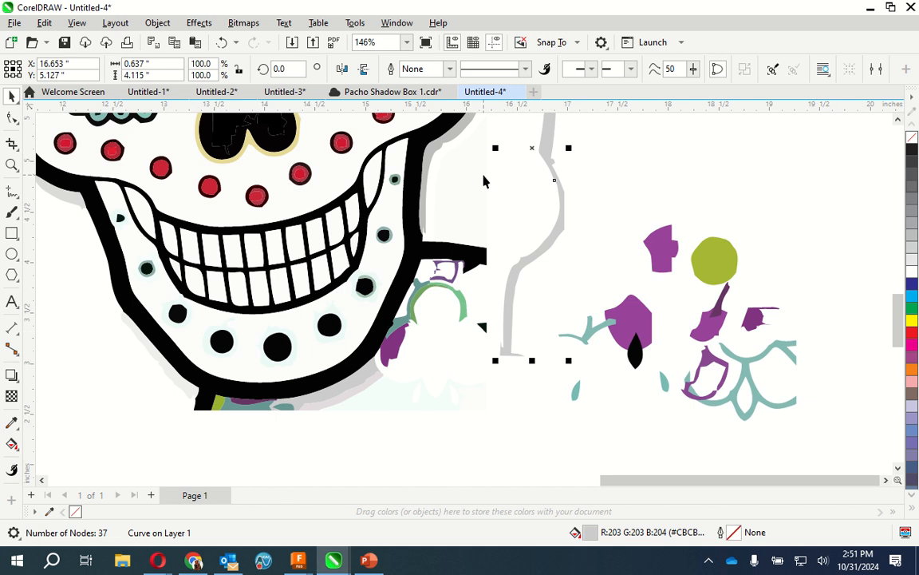
{"action": "scroll", "coordinate": [497, 254], "scroll_direction": "down", "scroll_amount": 3}
{"action": "scroll", "coordinate": [514, 181], "scroll_direction": "down", "scroll_amount": 1}
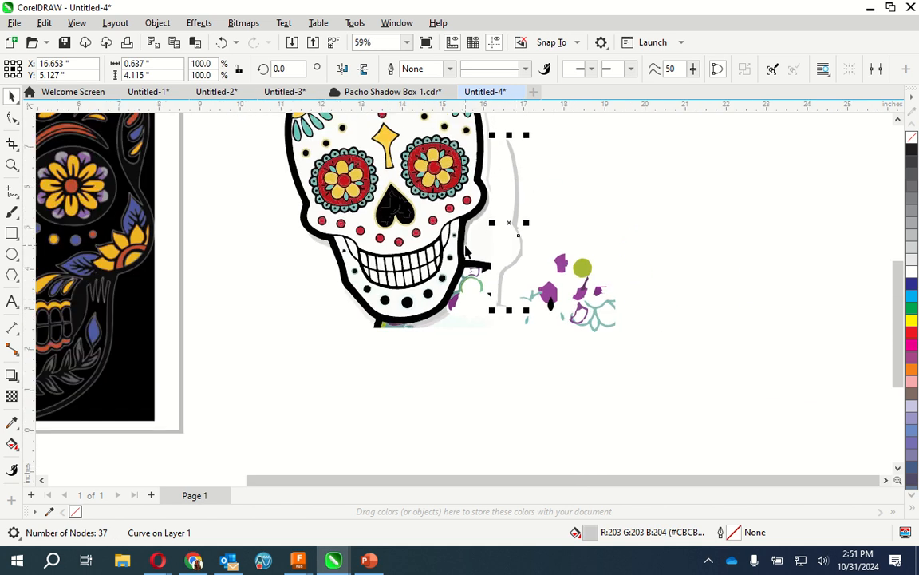
{"action": "left_click_drag", "start_coordinate": [493, 169], "coordinate": [568, 180]}
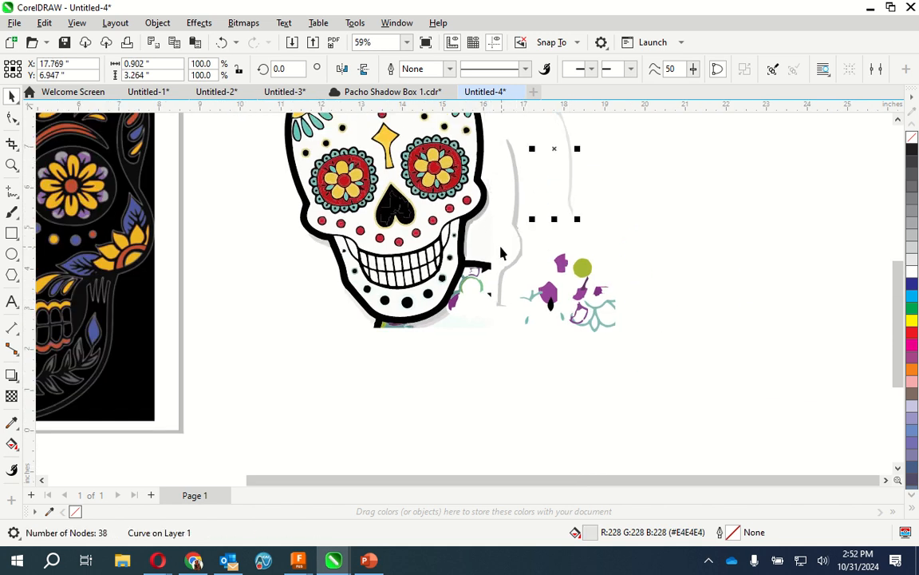
{"action": "left_click_drag", "start_coordinate": [468, 240], "coordinate": [585, 259]}
{"action": "left_click_drag", "start_coordinate": [443, 317], "coordinate": [562, 337]}
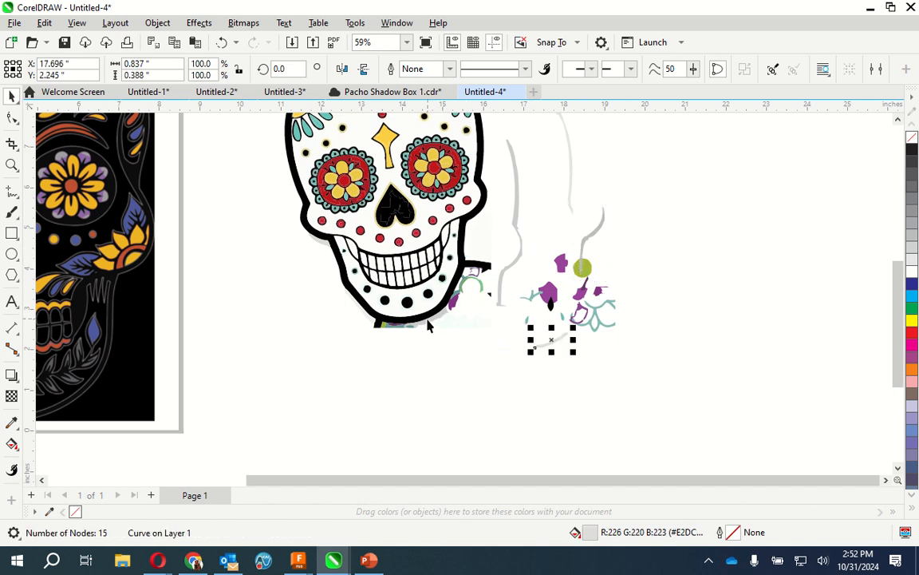
{"action": "left_click_drag", "start_coordinate": [428, 321], "coordinate": [577, 330]}
Move the remaining dark purple fragment, green arcs and small black triangle beside the jaw away from the skull
{"action": "scroll", "coordinate": [483, 296], "scroll_direction": "up", "scroll_amount": 2}
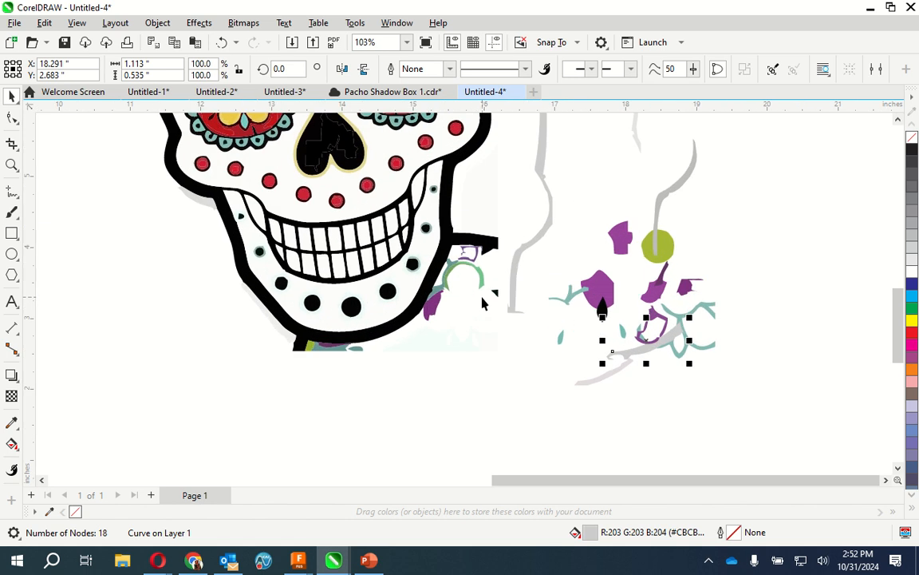
{"action": "left_click_drag", "start_coordinate": [436, 292], "coordinate": [665, 303]}
{"action": "left_click_drag", "start_coordinate": [464, 270], "coordinate": [600, 312]}
{"action": "left_click_drag", "start_coordinate": [455, 251], "coordinate": [534, 317]}
{"action": "left_click_drag", "start_coordinate": [478, 273], "coordinate": [831, 302]}
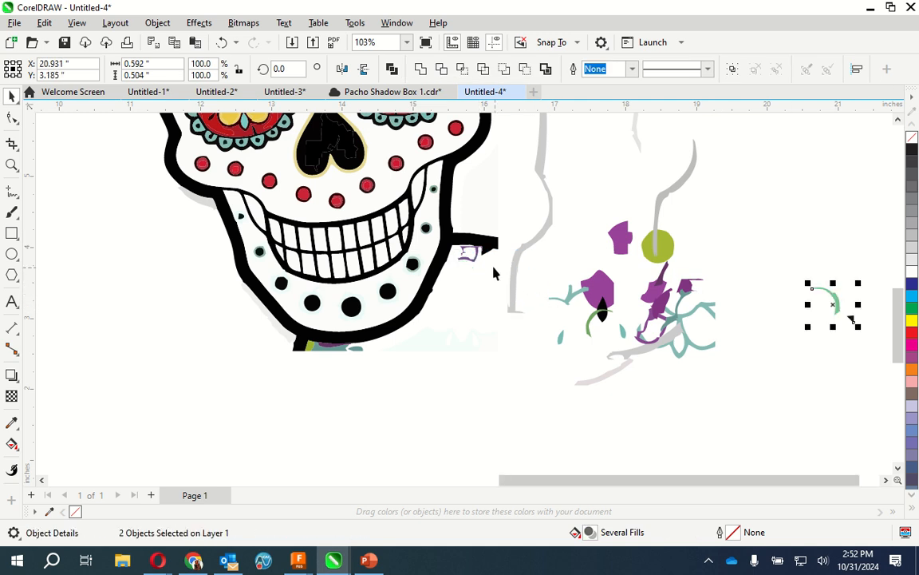
Move the small purple outline fragment beside the jaw over to the other loose pieces
{"action": "left_click", "coordinate": [469, 253]}
{"action": "mouse_move", "coordinate": [463, 248]}
{"action": "left_mouse_down"}
{"action": "mouse_move", "coordinate": [624, 281]}
{"action": "mouse_move", "coordinate": [696, 264]}
{"action": "left_mouse_up"}
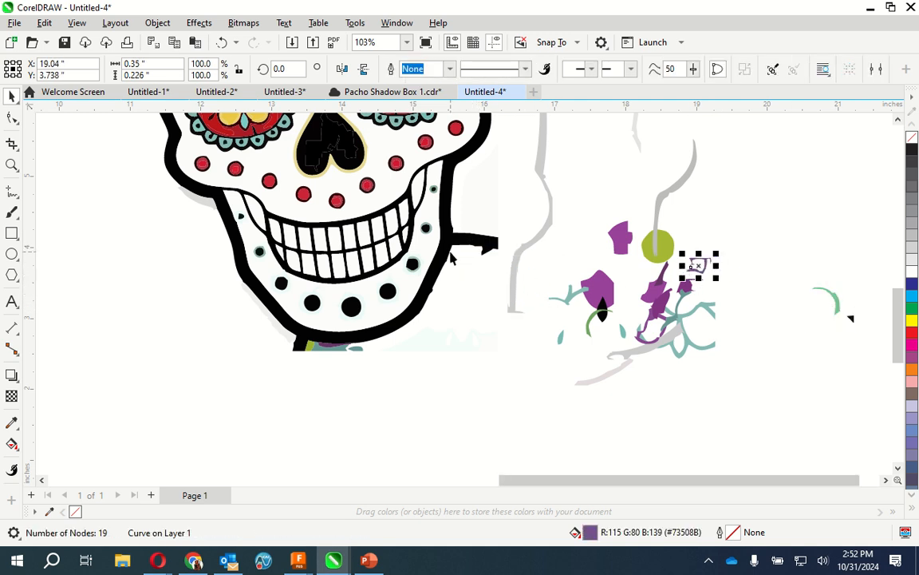
{"action": "left_click", "coordinate": [483, 248]}
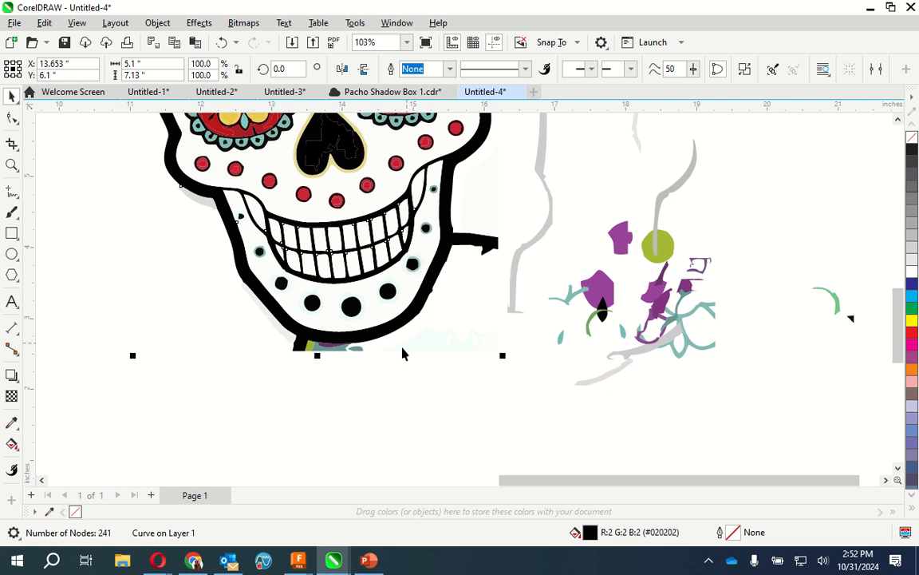
Move the teal, dark purple and green scraps directly beneath the chin down into the empty area
{"action": "scroll", "coordinate": [238, 365], "scroll_direction": "up", "scroll_amount": 2}
{"action": "scroll", "coordinate": [238, 365], "scroll_direction": "up", "scroll_amount": 2}
{"action": "left_click_drag", "start_coordinate": [595, 339], "coordinate": [890, 471]}
{"action": "left_click_drag", "start_coordinate": [504, 322], "coordinate": [547, 422]}
{"action": "left_click_drag", "start_coordinate": [447, 328], "coordinate": [429, 432]}
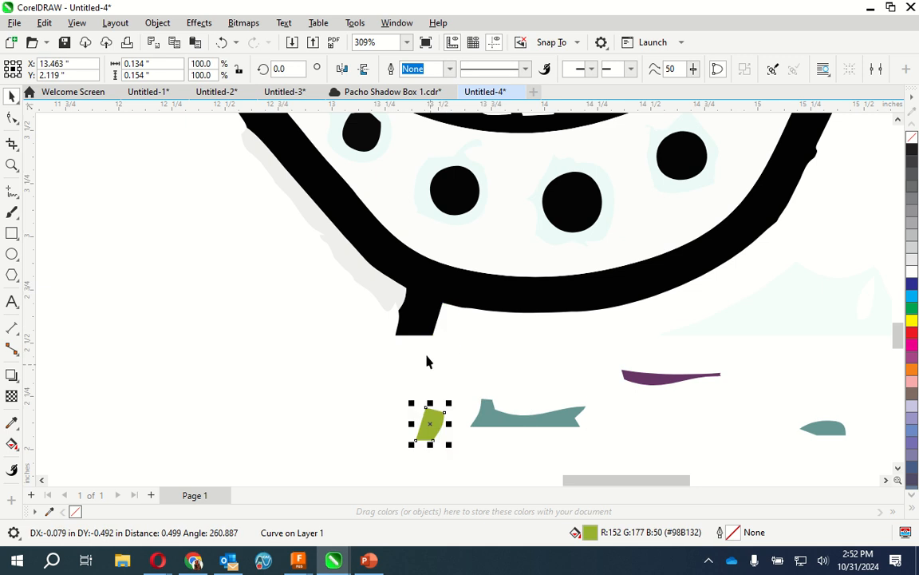
Try to pull the black stub under the chin away from the skull, and undo that move
{"action": "left_click_drag", "start_coordinate": [417, 323], "coordinate": [334, 351]}
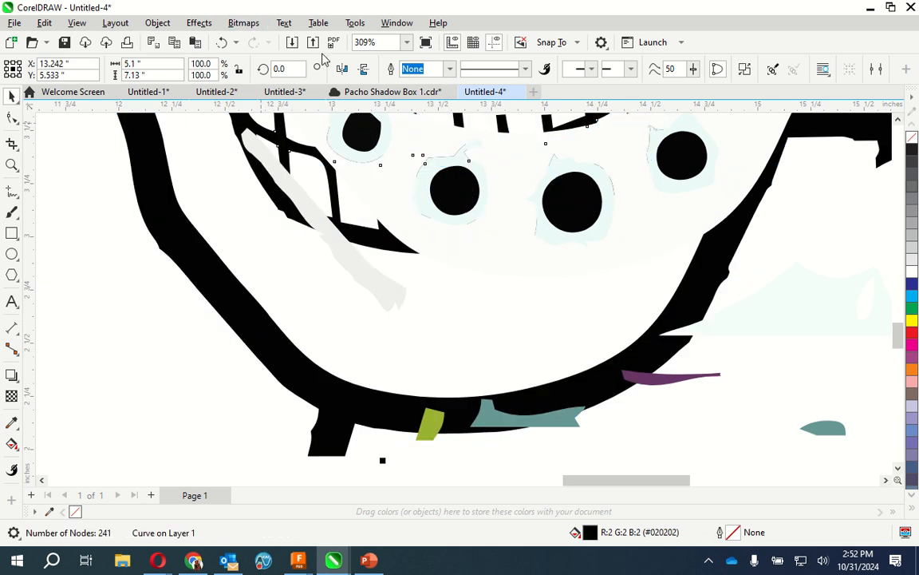
{"action": "left_click", "coordinate": [222, 44]}
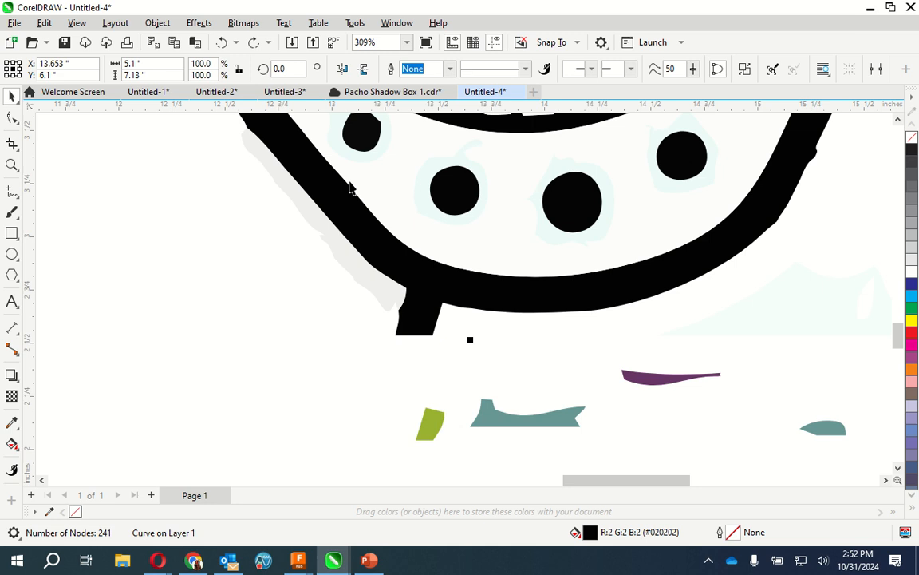
Move the light grey shadow strip along the jaw's lower left and the pale mint piece beside the chin away from the skull
{"action": "left_click", "coordinate": [379, 299]}
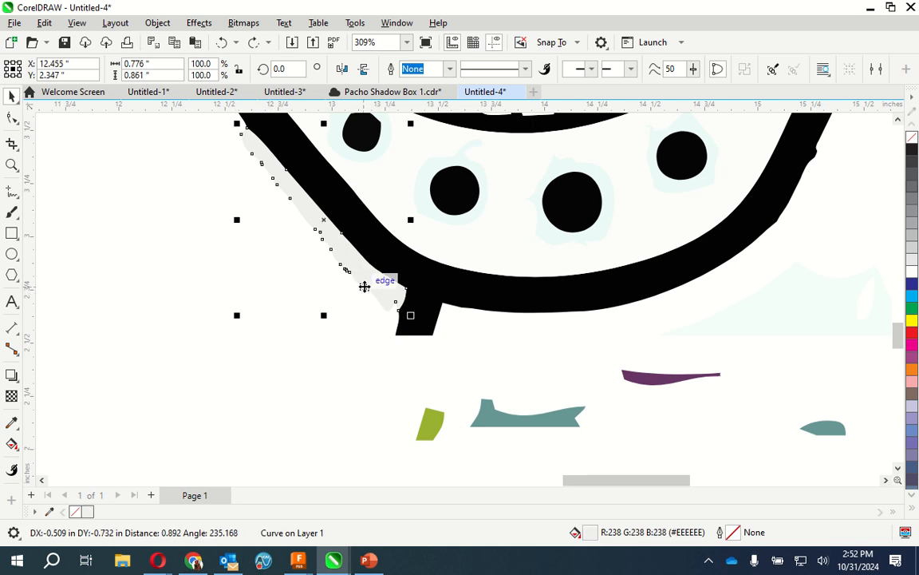
{"action": "left_click_drag", "start_coordinate": [364, 285], "coordinate": [222, 355]}
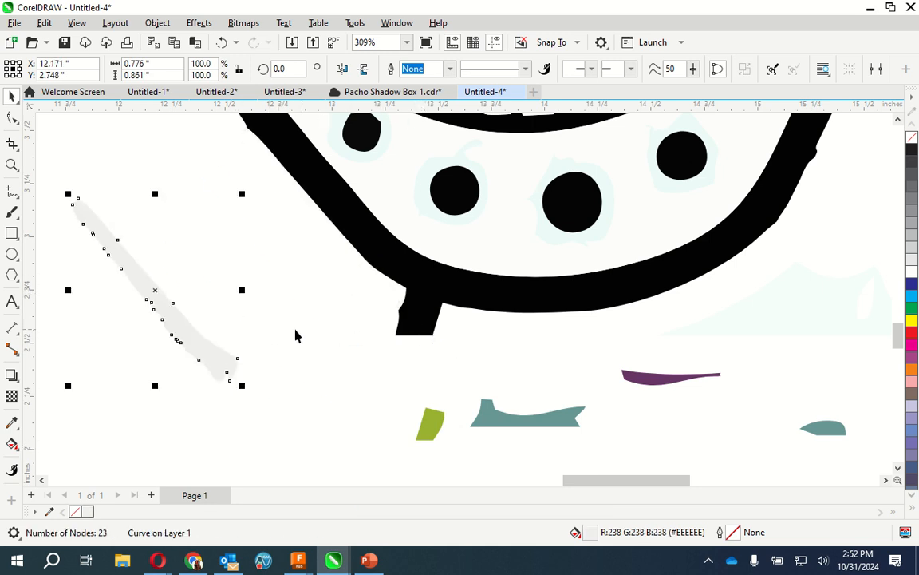
{"action": "scroll", "coordinate": [295, 335], "scroll_direction": "down", "scroll_amount": 6}
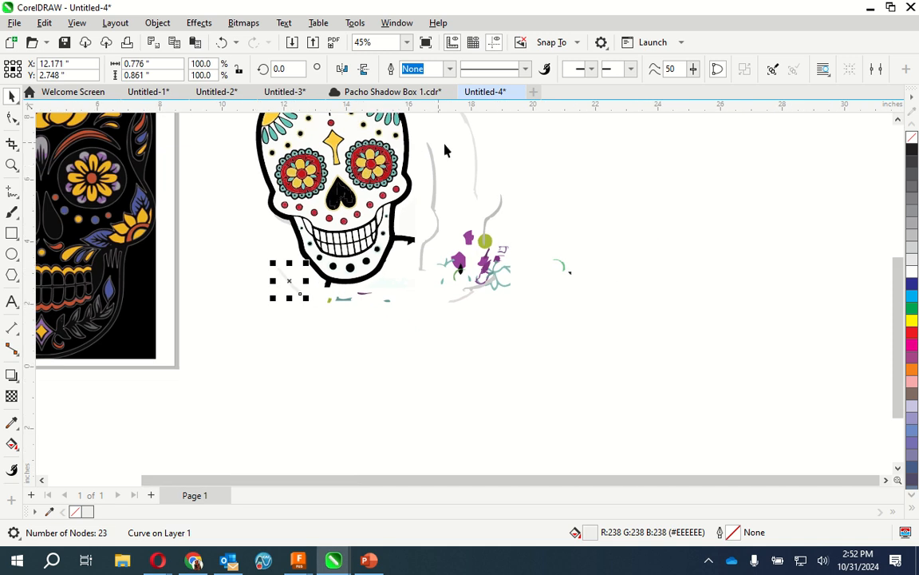
{"action": "scroll", "coordinate": [441, 150], "scroll_direction": "up", "scroll_amount": 2}
{"action": "scroll", "coordinate": [357, 365], "scroll_direction": "down", "scroll_amount": 1}
{"action": "scroll", "coordinate": [325, 373], "scroll_direction": "up", "scroll_amount": 3}
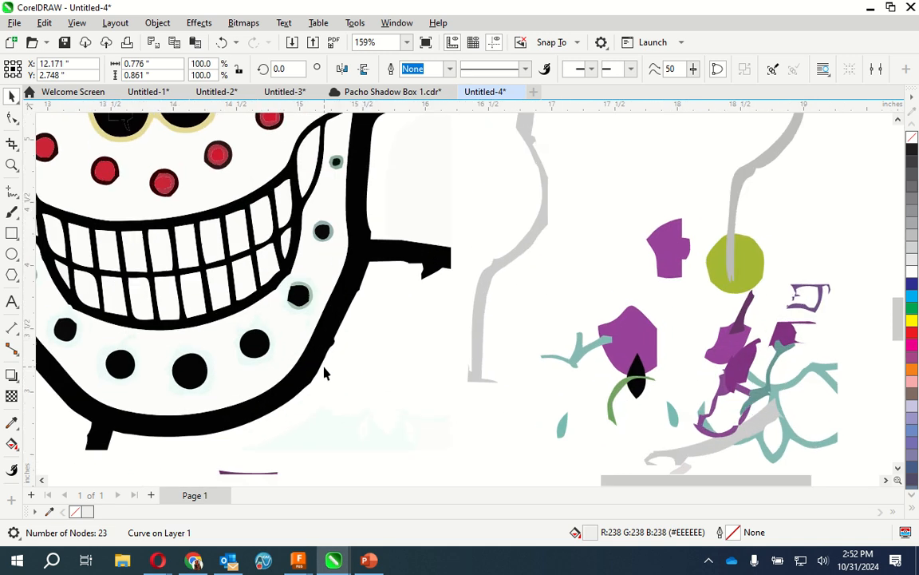
{"action": "scroll", "coordinate": [325, 373], "scroll_direction": "up", "scroll_amount": 5}
{"action": "scroll", "coordinate": [373, 309], "scroll_direction": "down", "scroll_amount": 5}
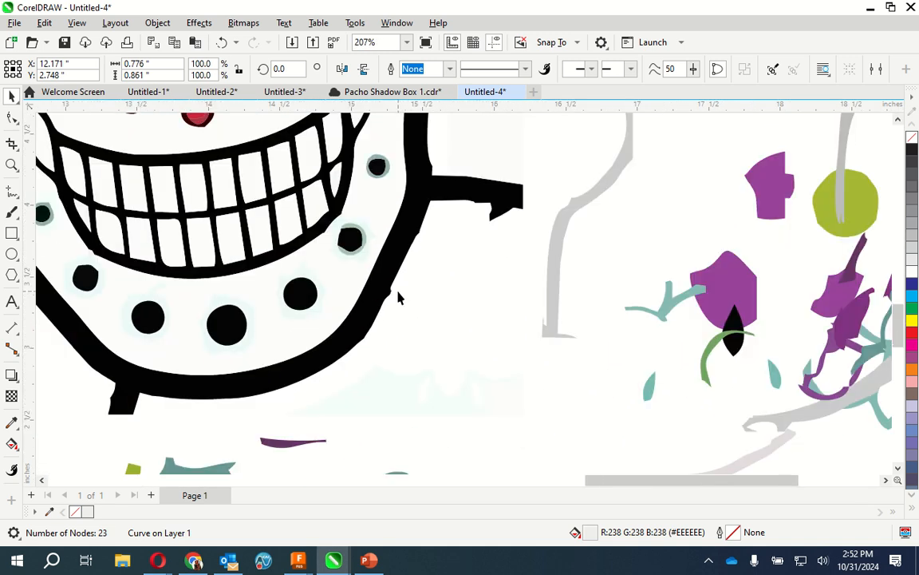
{"action": "scroll", "coordinate": [403, 293], "scroll_direction": "down", "scroll_amount": 4}
{"action": "scroll", "coordinate": [402, 328], "scroll_direction": "up", "scroll_amount": 4}
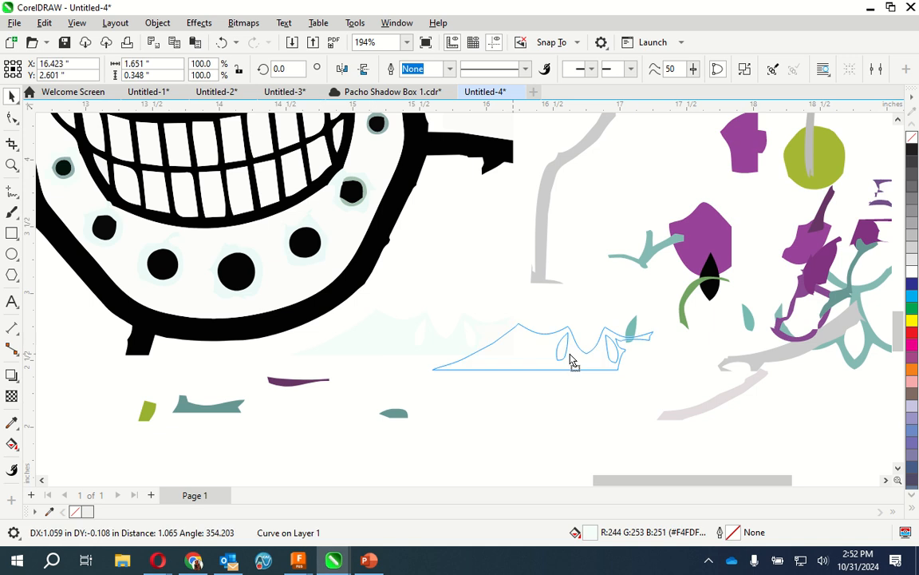
{"action": "left_click_drag", "start_coordinate": [572, 360], "coordinate": [828, 369]}
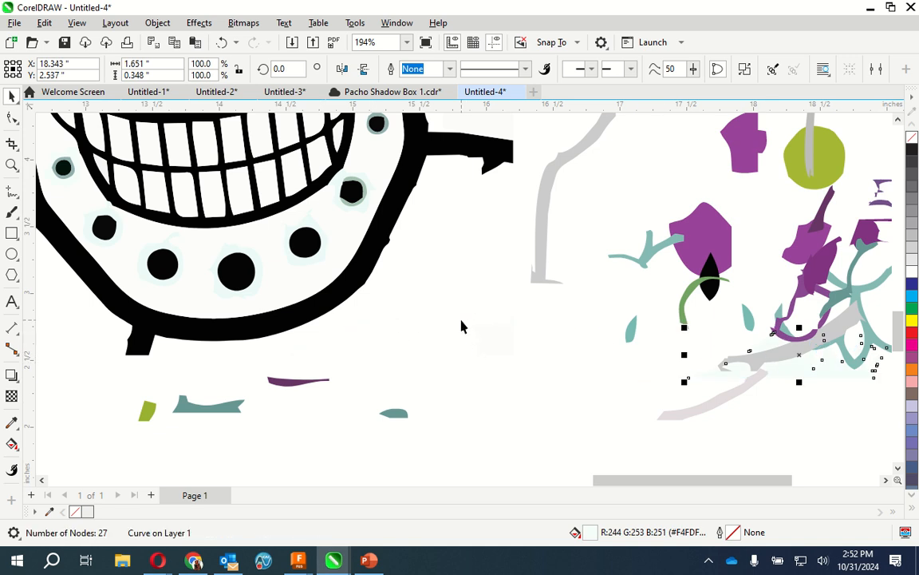
Delete the loose coloured fragments and the grey shadow curves lying to the right of the traced skull
{"action": "scroll", "coordinate": [513, 304], "scroll_direction": "down", "scroll_amount": 8}
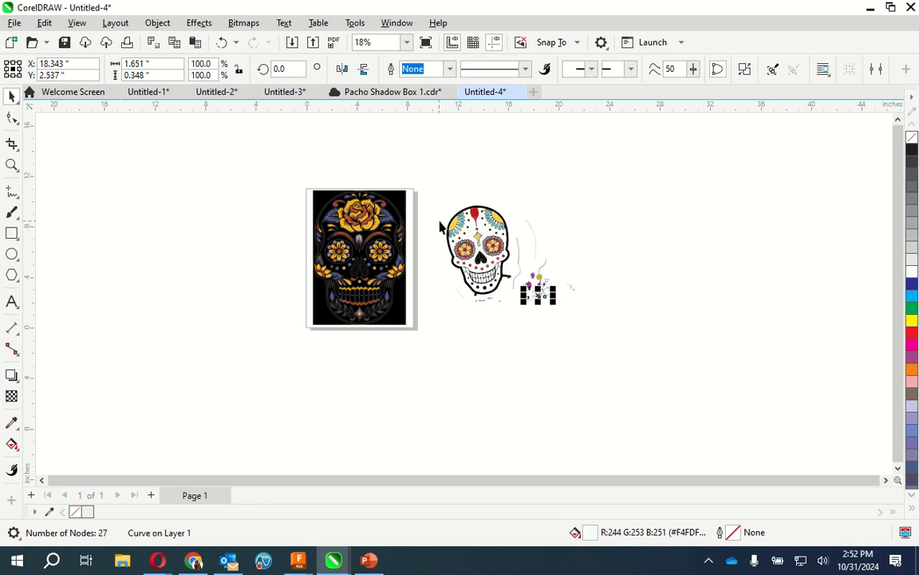
{"action": "left_click_drag", "start_coordinate": [604, 342], "coordinate": [515, 231]}
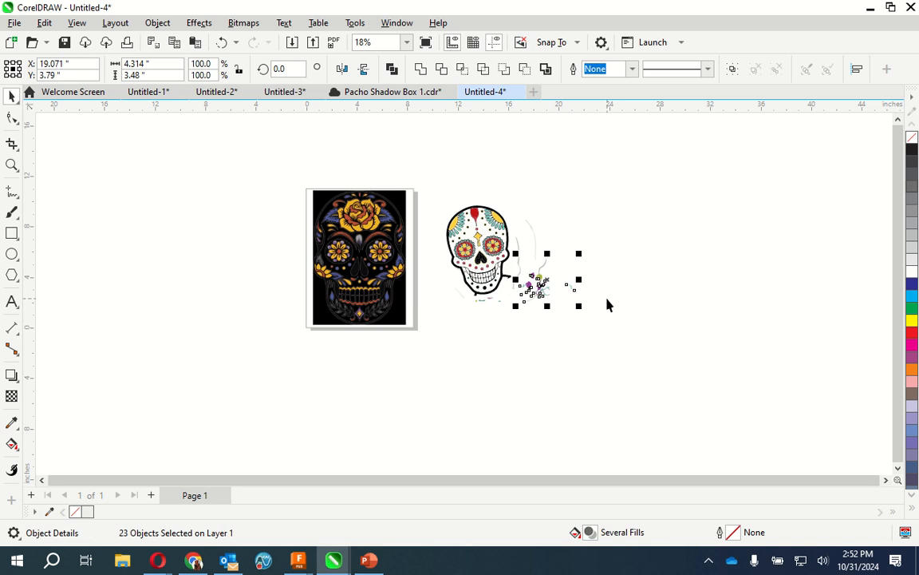
{"action": "key", "text": "Delete"}
{"action": "left_click", "coordinate": [517, 263]}
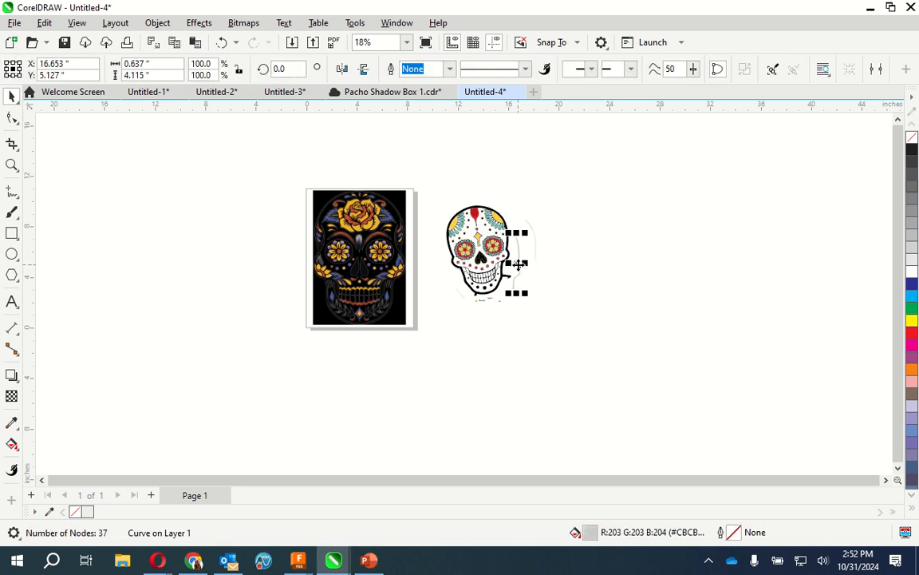
{"action": "key", "text": "Delete"}
{"action": "left_click", "coordinate": [537, 243]}
{"action": "key", "text": "Delete"}
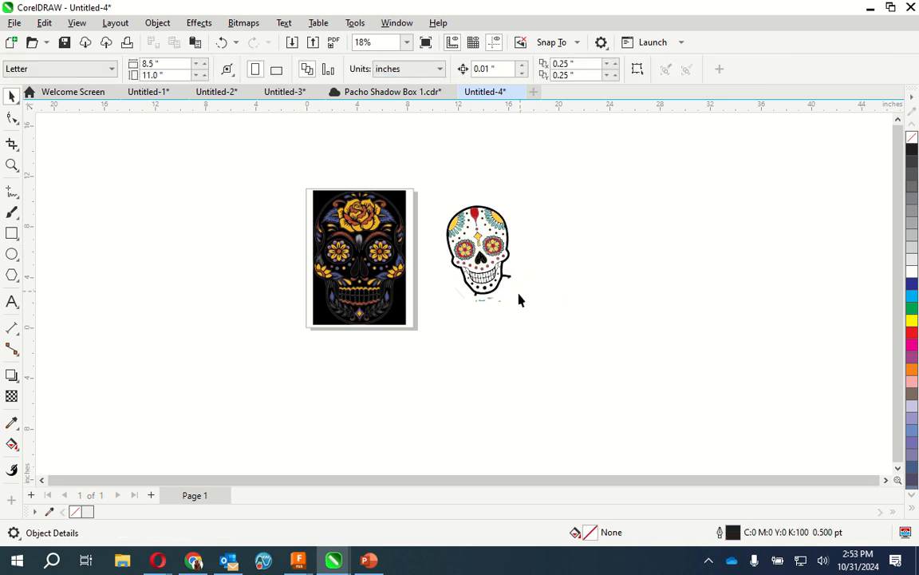
Delete the teal, purple and green scraps below the chin and the light grey strip beside the jaw
{"action": "scroll", "coordinate": [499, 320], "scroll_direction": "up", "scroll_amount": 5}
{"action": "left_click", "coordinate": [503, 274]}
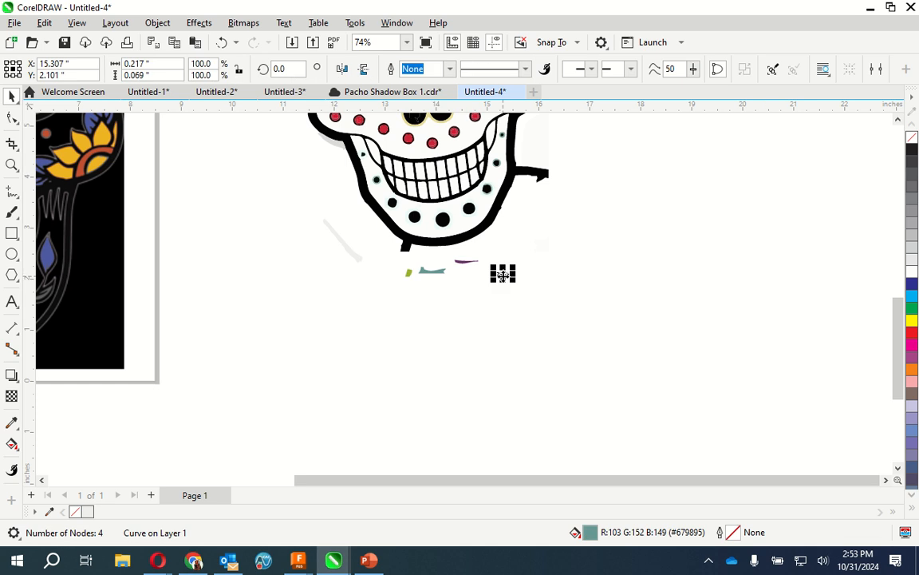
{"action": "key", "text": "Delete"}
{"action": "left_click_drag", "start_coordinate": [307, 243], "coordinate": [518, 313]}
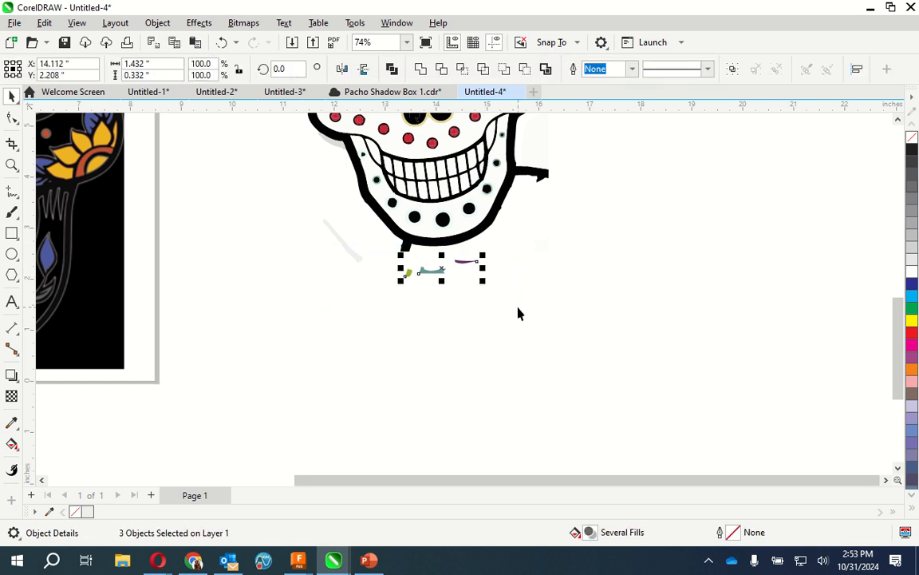
{"action": "key", "text": "Delete"}
{"action": "left_click", "coordinate": [357, 260]}
{"action": "key", "text": "Delete"}
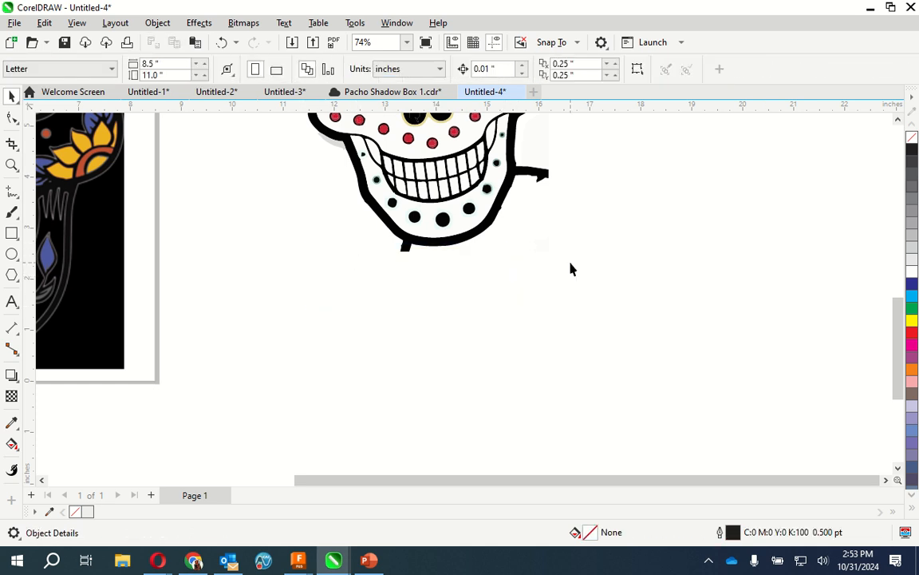
Pull the grey shadow piece out from under the skull's left cheek and delete it
{"action": "scroll", "coordinate": [570, 266], "scroll_direction": "down", "scroll_amount": 3}
{"action": "scroll", "coordinate": [513, 159], "scroll_direction": "up", "scroll_amount": 5}
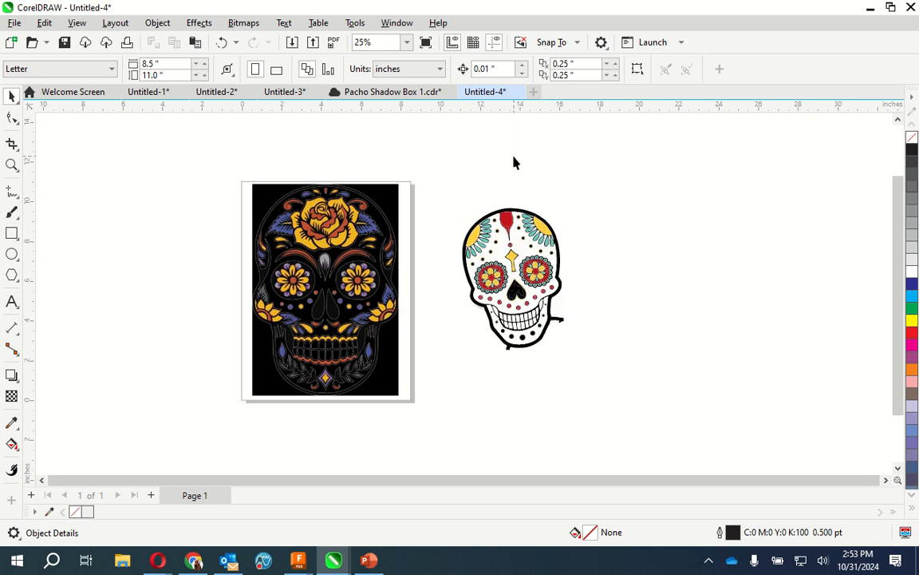
{"action": "scroll", "coordinate": [342, 386], "scroll_direction": "up", "scroll_amount": 2}
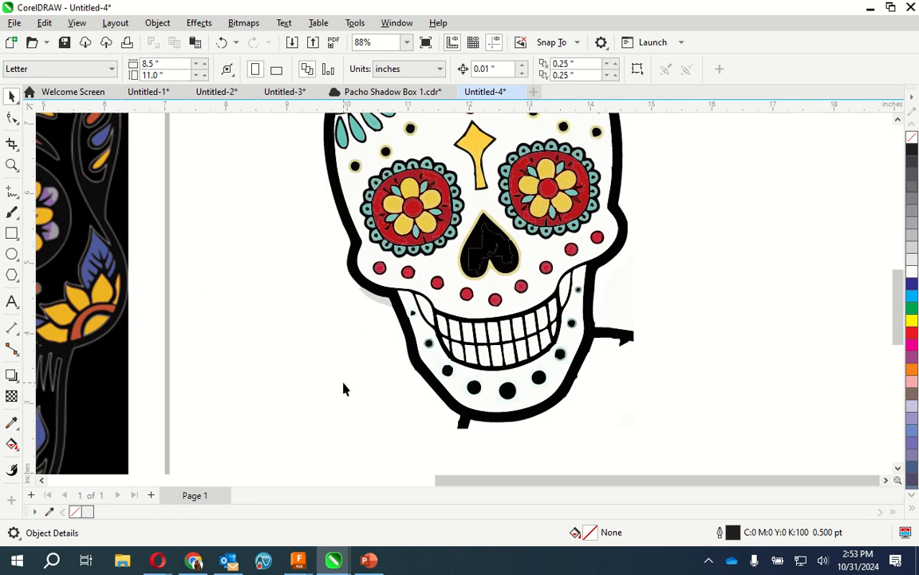
{"action": "left_click_drag", "start_coordinate": [390, 294], "coordinate": [309, 349]}
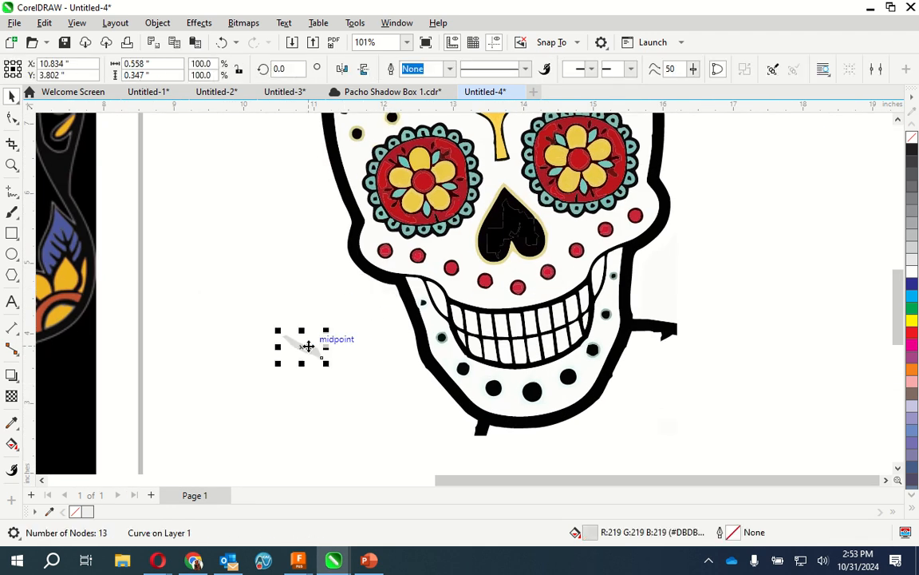
{"action": "key", "text": "Delete"}
Select the whole traced skull and remove the fill from all its curves
{"action": "scroll", "coordinate": [317, 308], "scroll_direction": "down", "scroll_amount": 3}
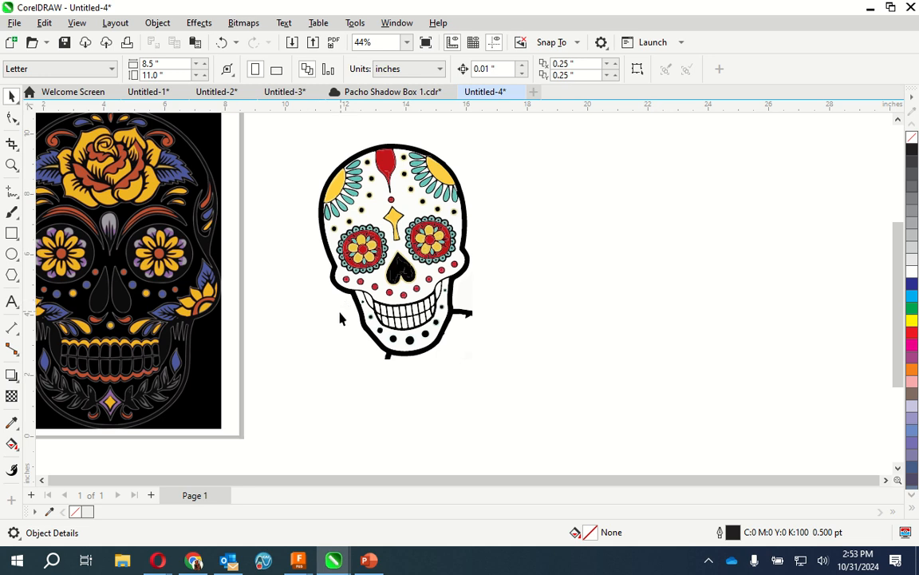
{"action": "scroll", "coordinate": [292, 179], "scroll_direction": "up", "scroll_amount": 3}
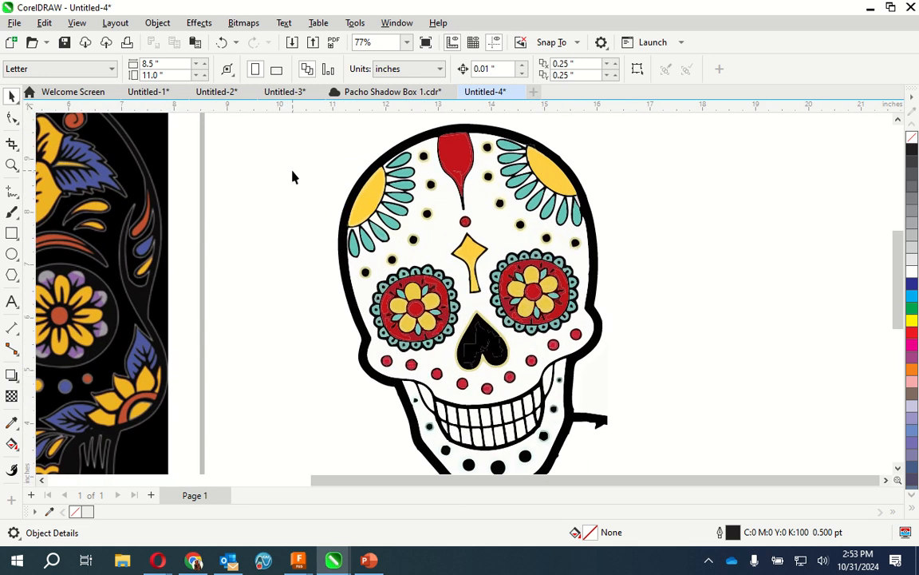
{"action": "scroll", "coordinate": [679, 365], "scroll_direction": "down", "scroll_amount": 2}
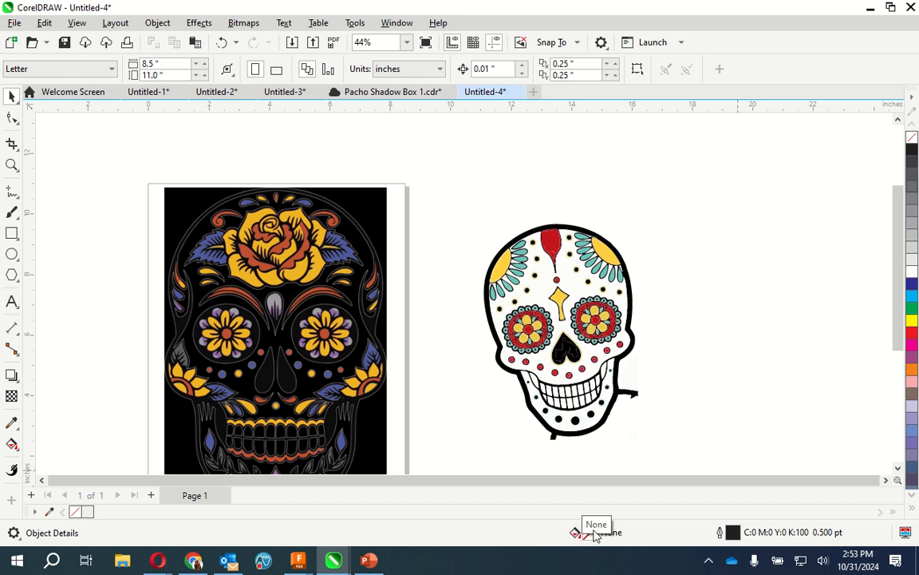
{"action": "left_click_drag", "start_coordinate": [452, 180], "coordinate": [691, 460]}
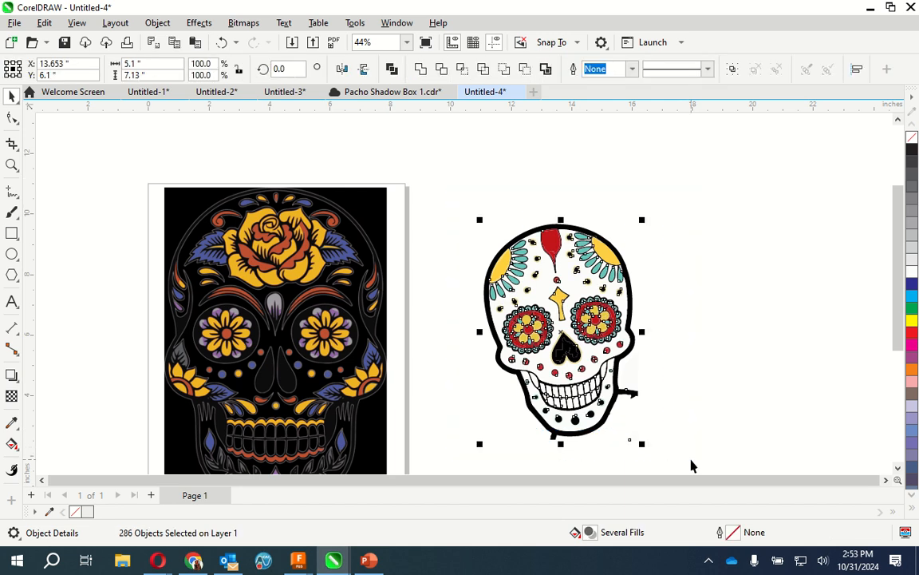
{"action": "double_click", "coordinate": [591, 532]}
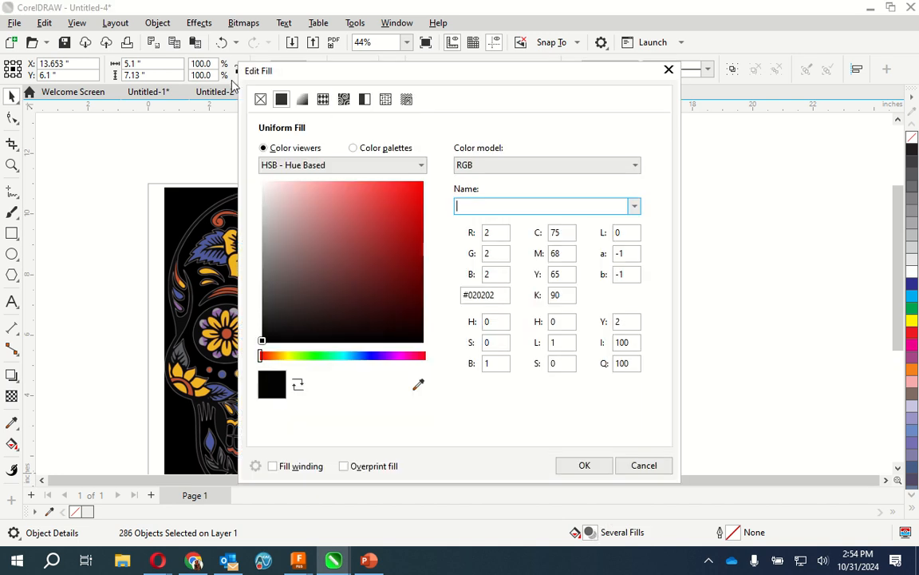
{"action": "left_click", "coordinate": [260, 100]}
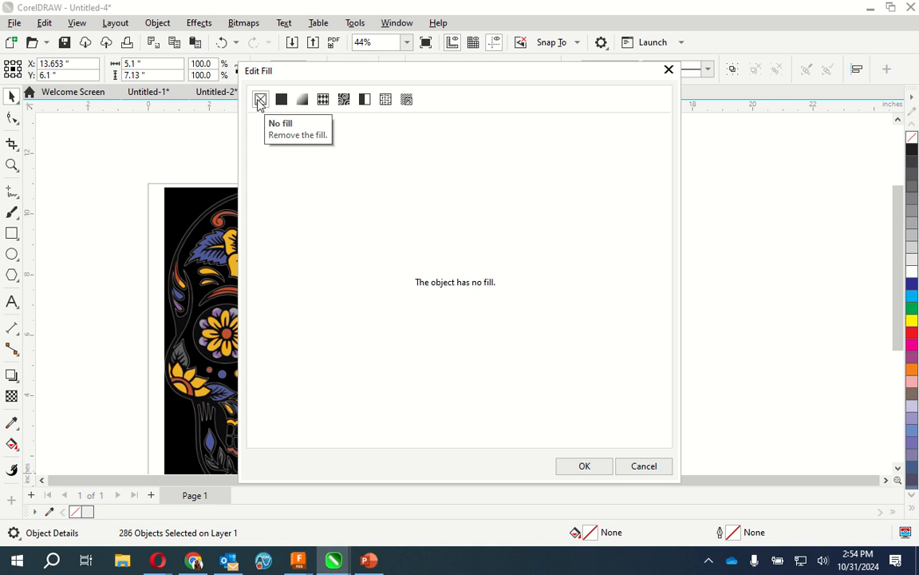
{"action": "left_click", "coordinate": [601, 470]}
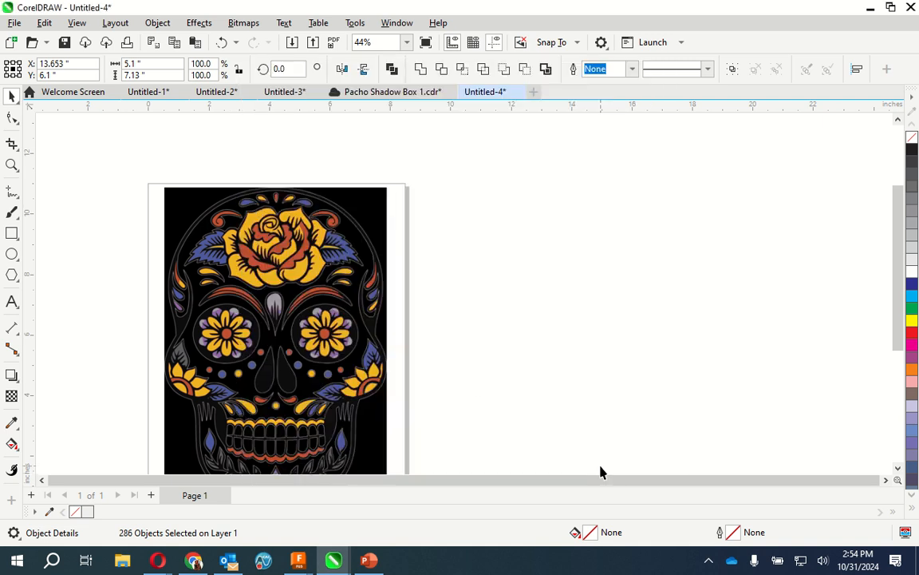
Give all the selected skull curves a red C0 M100 Y100 K0 outline with Hairline width
{"action": "double_click", "coordinate": [733, 533]}
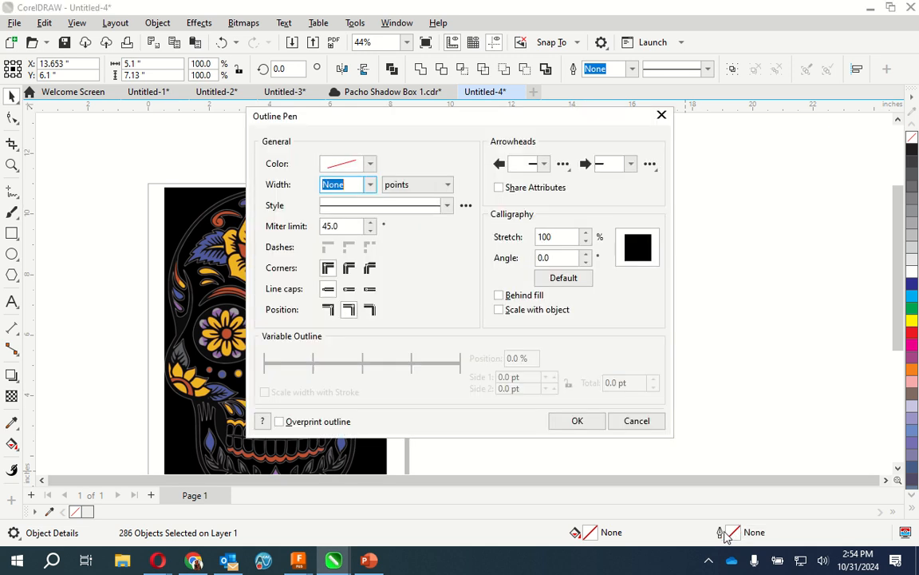
{"action": "left_click", "coordinate": [372, 165]}
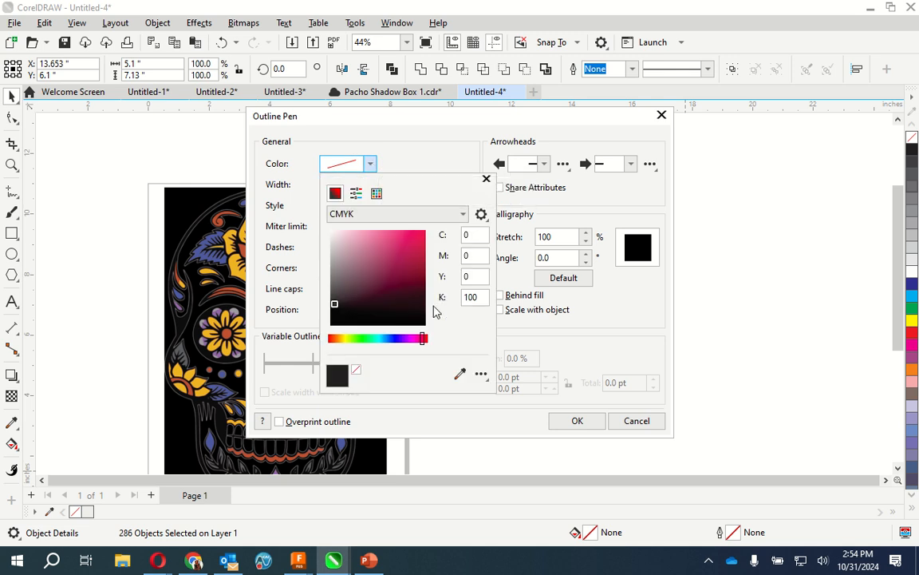
{"action": "left_click", "coordinate": [427, 338]}
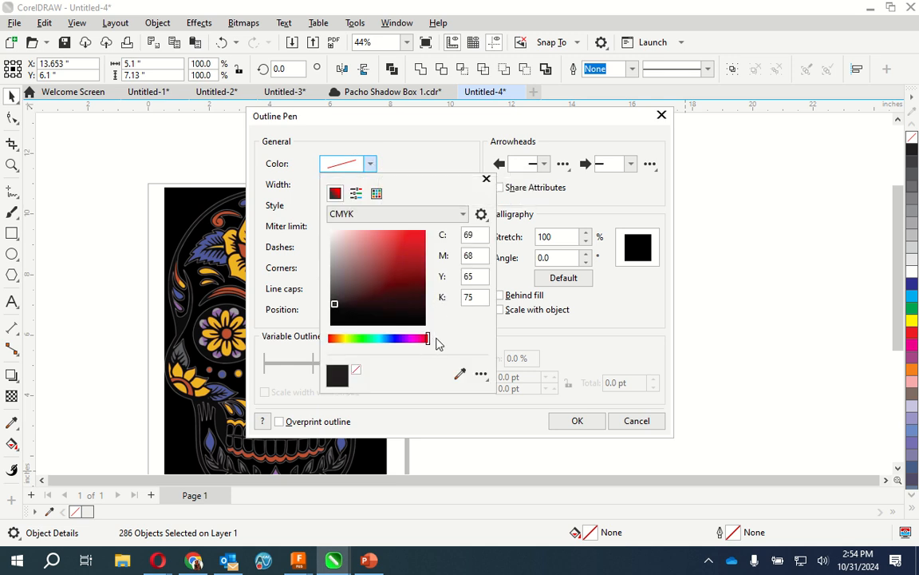
{"action": "left_click", "coordinate": [426, 231]}
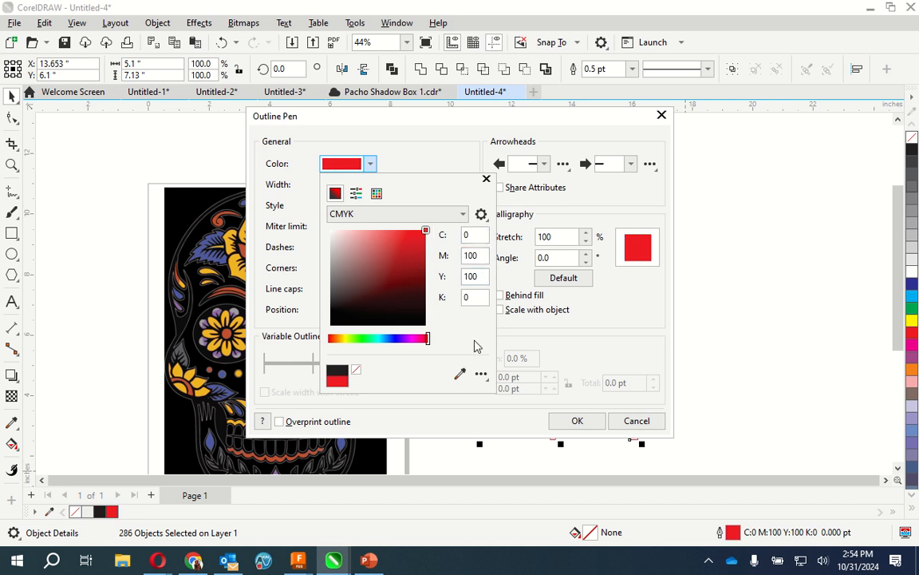
{"action": "left_click", "coordinate": [486, 179]}
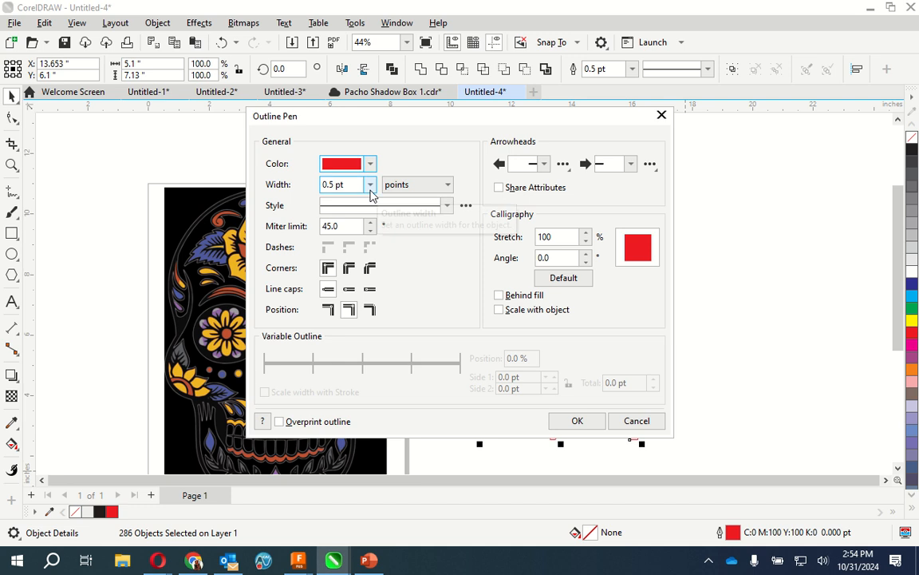
{"action": "left_click", "coordinate": [370, 184]}
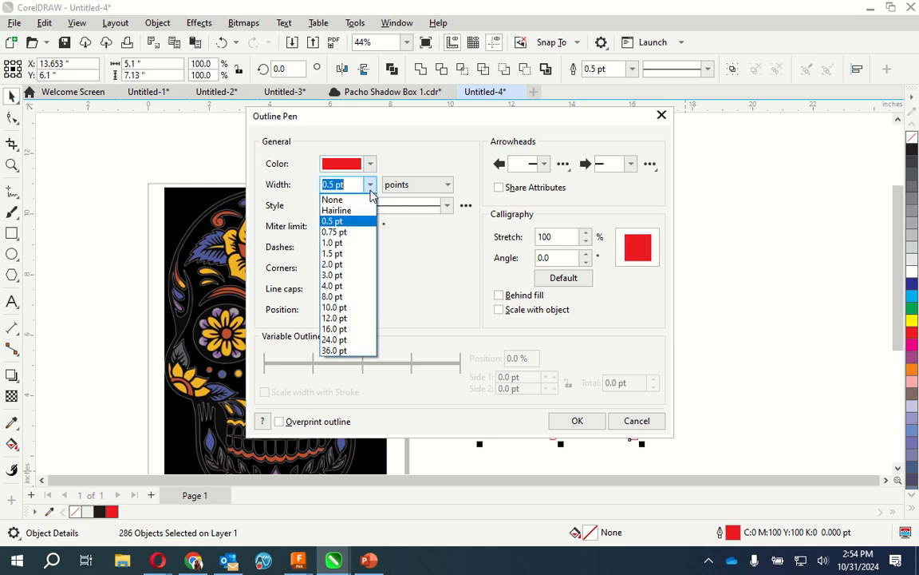
{"action": "left_click", "coordinate": [339, 209]}
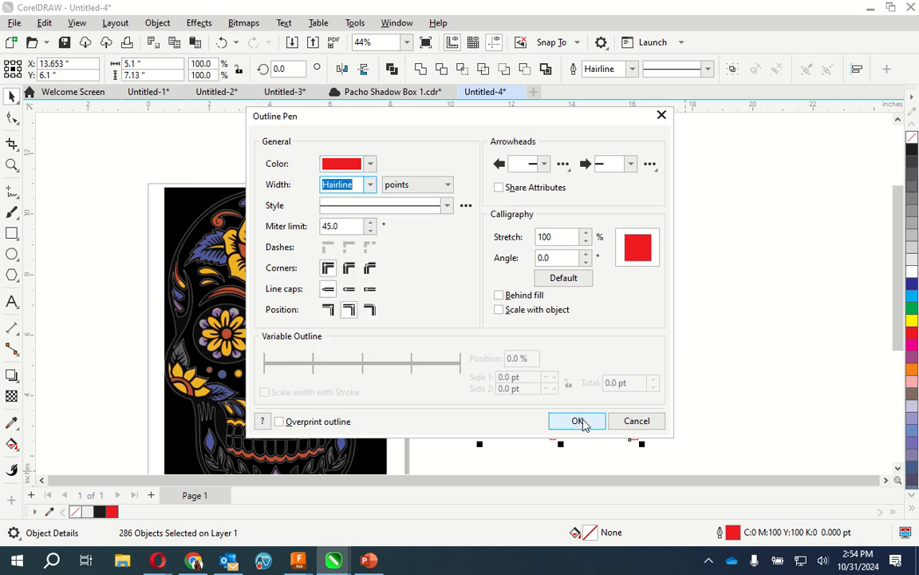
{"action": "left_click", "coordinate": [577, 420]}
Delete the small stray outline beyond the skull's lower right and the four-sided curve beside the right side of the jaw
{"action": "scroll", "coordinate": [468, 386], "scroll_direction": "up", "scroll_amount": 2}
{"action": "scroll", "coordinate": [415, 349], "scroll_direction": "up", "scroll_amount": 1}
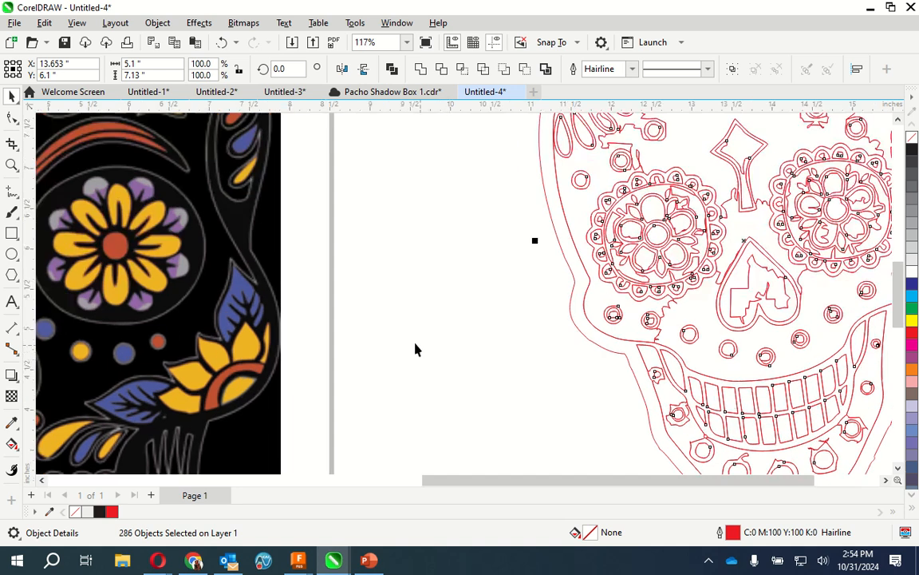
{"action": "scroll", "coordinate": [529, 384], "scroll_direction": "down", "scroll_amount": 6}
{"action": "scroll", "coordinate": [636, 334], "scroll_direction": "up", "scroll_amount": 4}
{"action": "scroll", "coordinate": [648, 445], "scroll_direction": "down", "scroll_amount": 2}
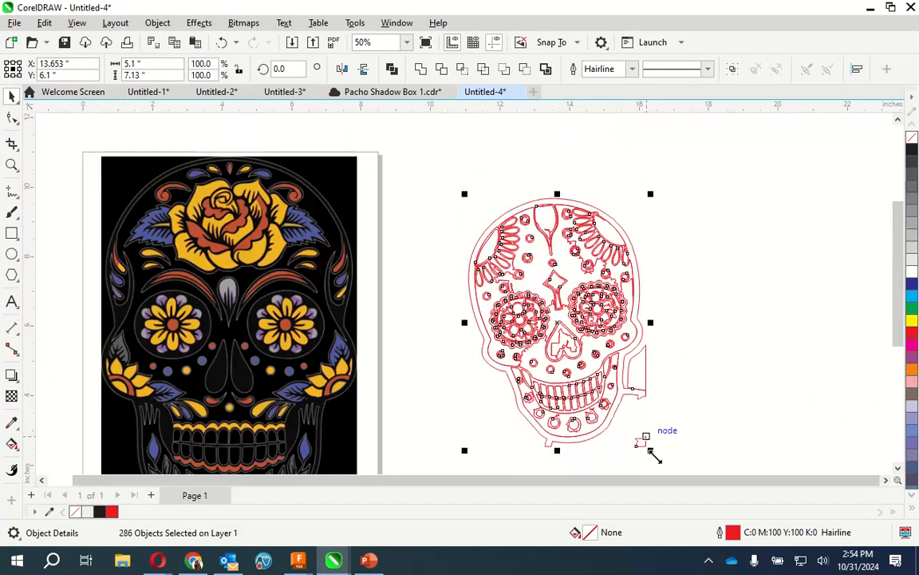
{"action": "scroll", "coordinate": [591, 445], "scroll_direction": "up", "scroll_amount": 3}
{"action": "scroll", "coordinate": [716, 412], "scroll_direction": "down", "scroll_amount": 4}
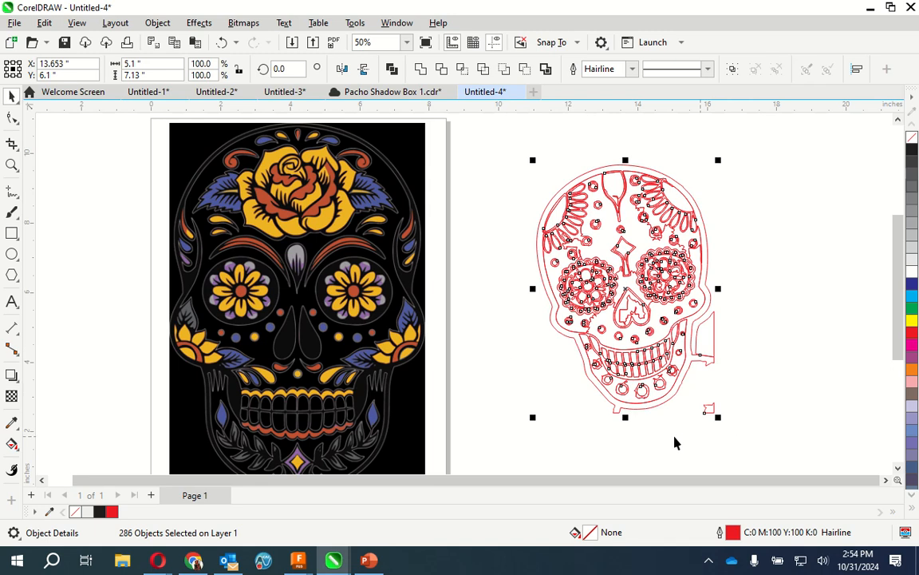
{"action": "scroll", "coordinate": [719, 425], "scroll_direction": "up", "scroll_amount": 3}
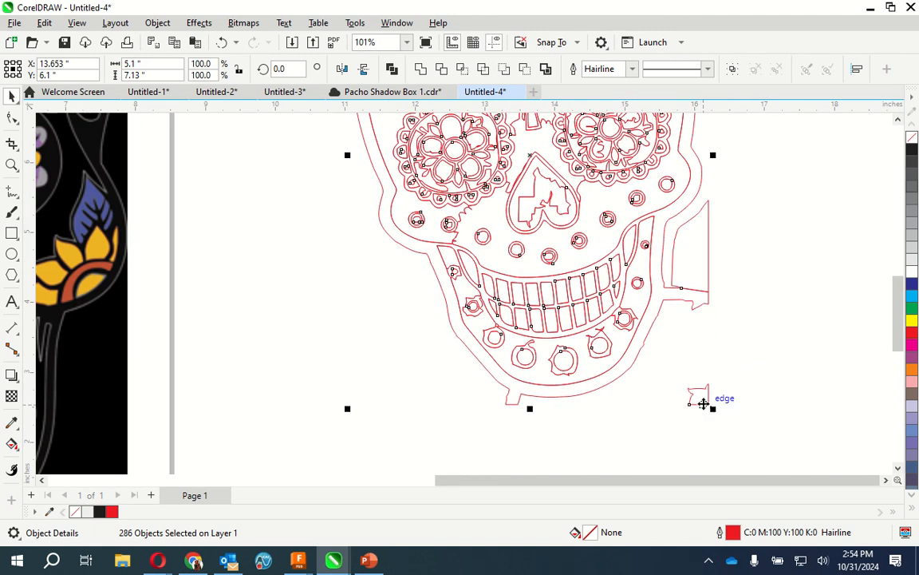
{"action": "left_click", "coordinate": [703, 404]}
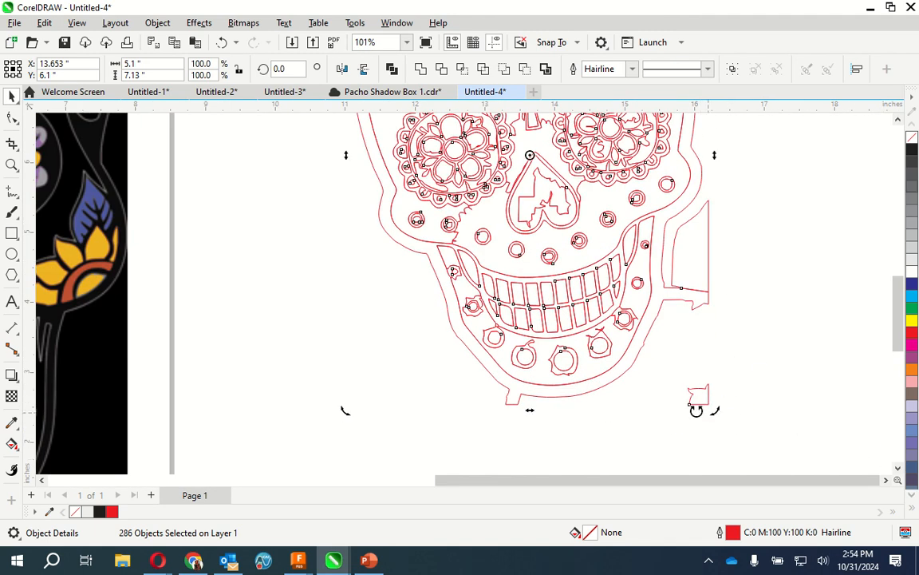
{"action": "left_click", "coordinate": [734, 401]}
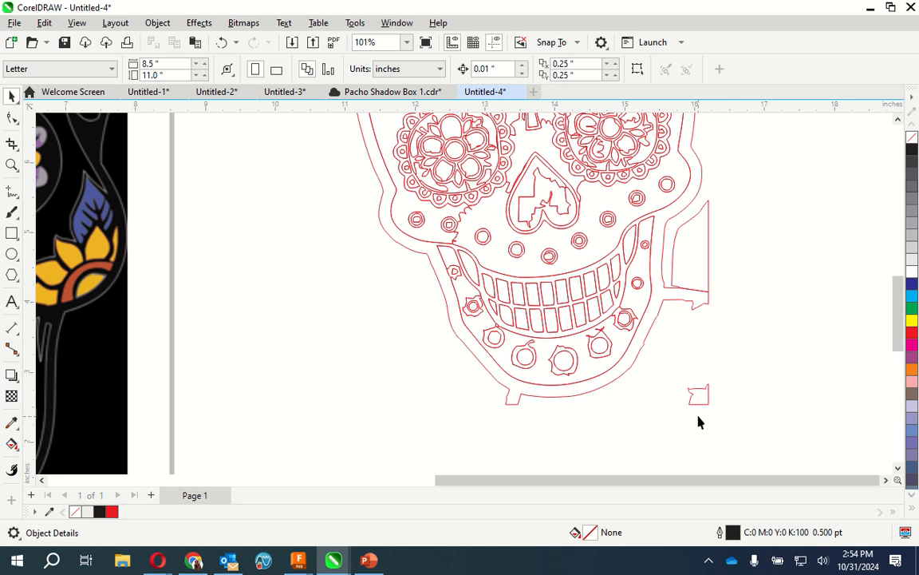
{"action": "left_click", "coordinate": [702, 403]}
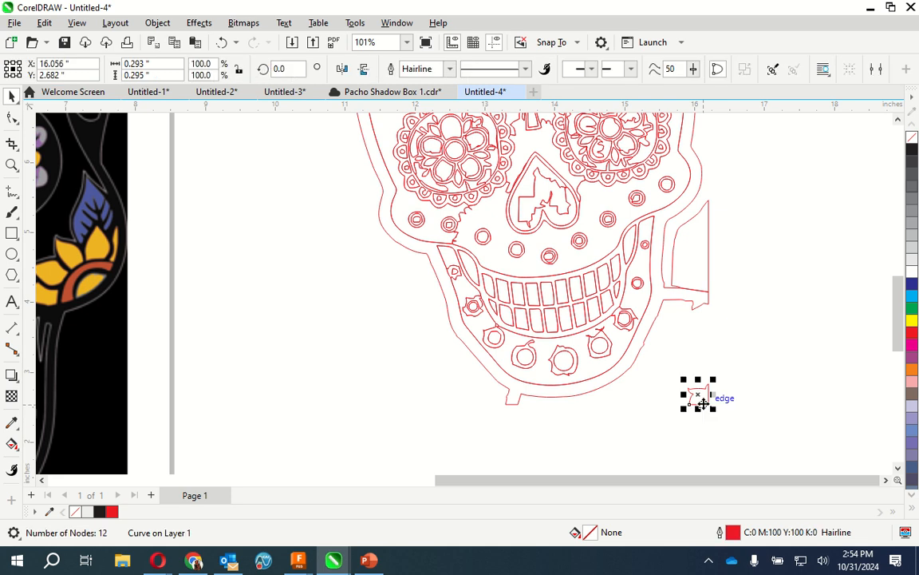
{"action": "key", "text": "Delete"}
{"action": "left_click", "coordinate": [681, 236]}
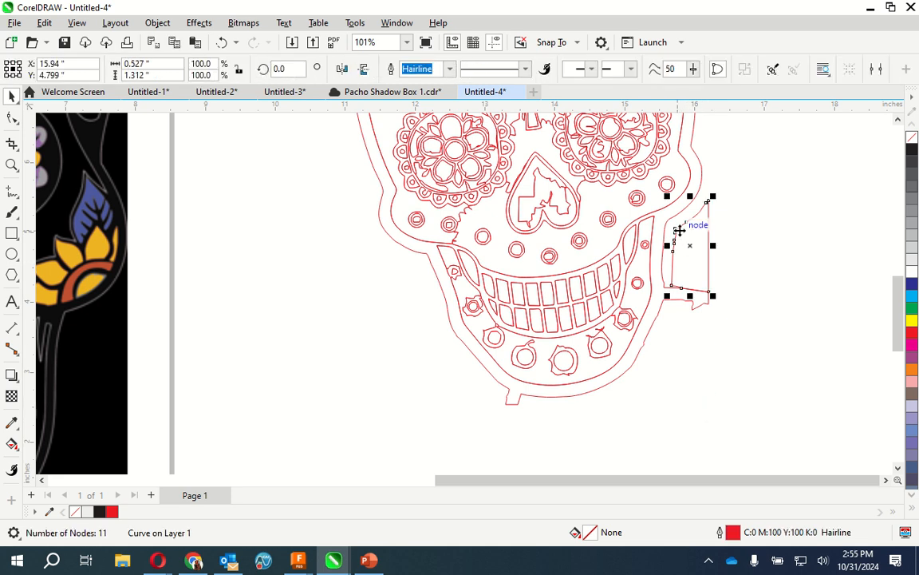
{"action": "key", "text": "Delete"}
Delete the jagged curve inside the skull's heart-shaped nose, keeping the nose outline
{"action": "scroll", "coordinate": [383, 301], "scroll_direction": "down", "scroll_amount": 2}
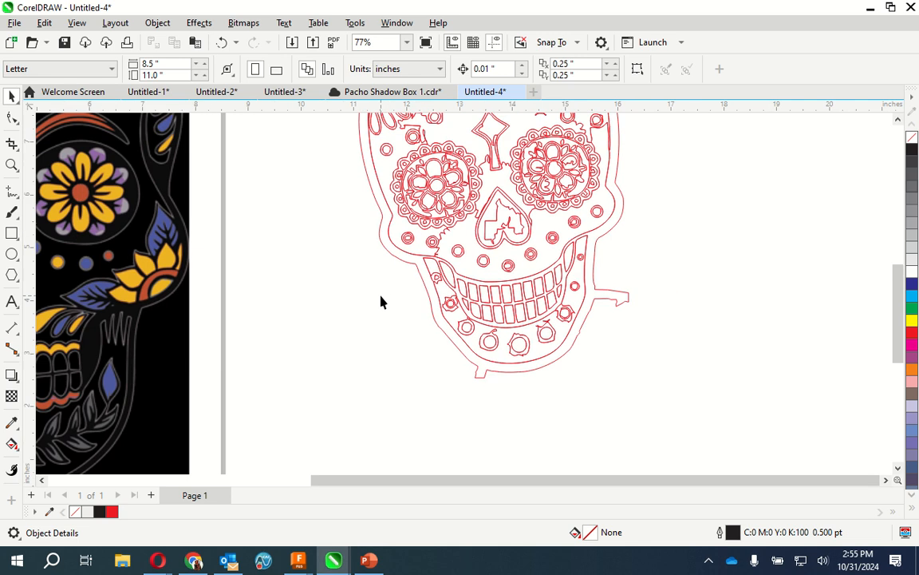
{"action": "scroll", "coordinate": [300, 239], "scroll_direction": "up", "scroll_amount": 3}
{"action": "scroll", "coordinate": [307, 299], "scroll_direction": "down", "scroll_amount": 3}
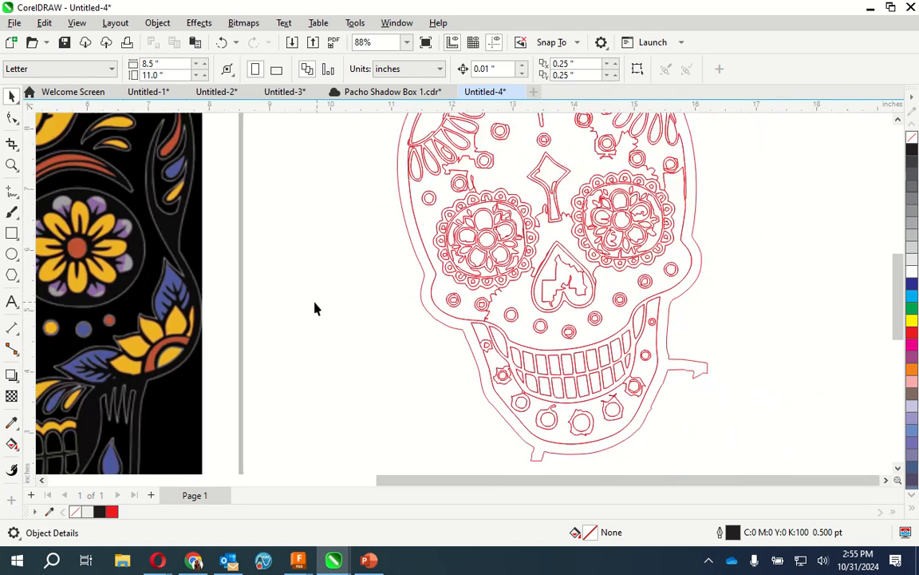
{"action": "scroll", "coordinate": [488, 331], "scroll_direction": "up", "scroll_amount": 2}
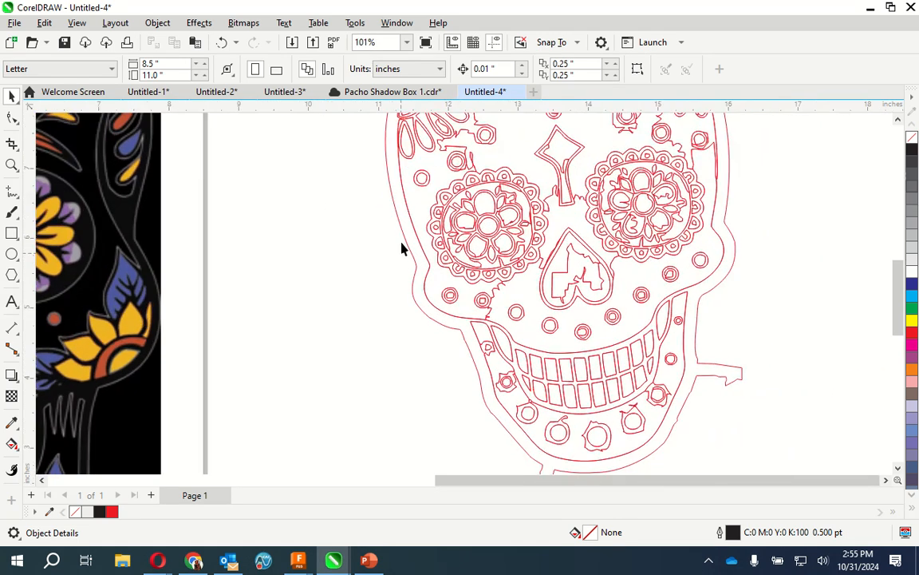
{"action": "left_click", "coordinate": [566, 268]}
{"action": "left_click", "coordinate": [566, 267]}
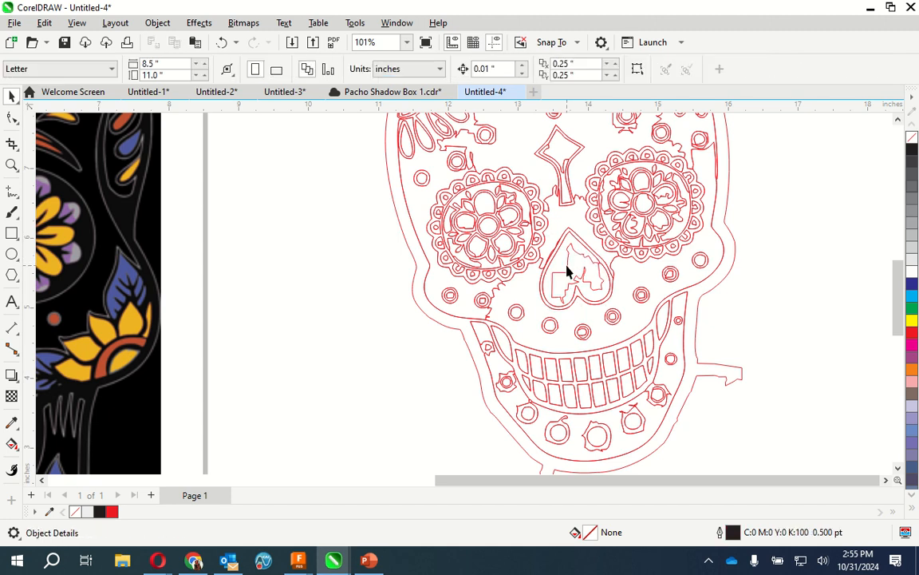
{"action": "left_click", "coordinate": [566, 269]}
{"action": "left_click", "coordinate": [568, 272]}
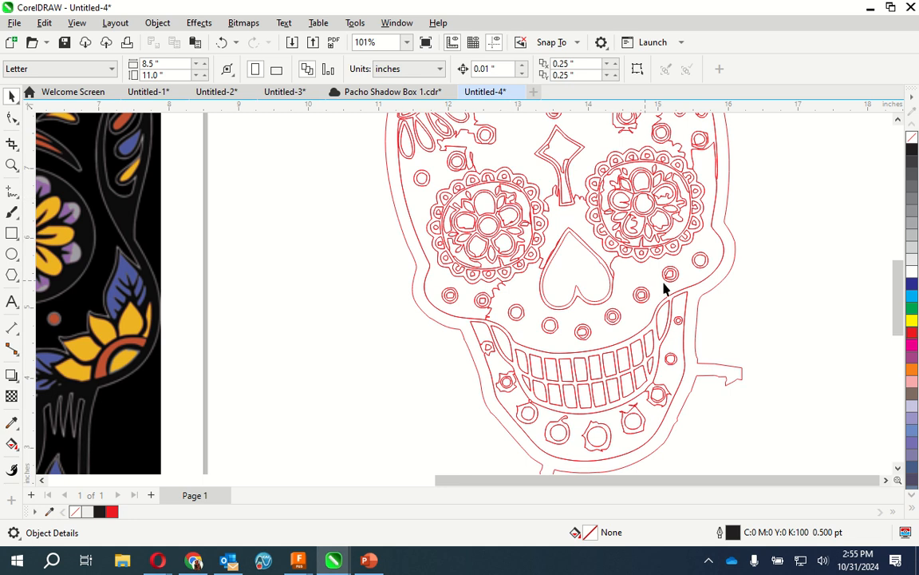
Switch to the shadow box document and examine its wildcat, tree and cut-out lettering as examples of finished panel artwork
{"action": "scroll", "coordinate": [716, 289], "scroll_direction": "down", "scroll_amount": 3}
{"action": "scroll", "coordinate": [463, 373], "scroll_direction": "down", "scroll_amount": 1}
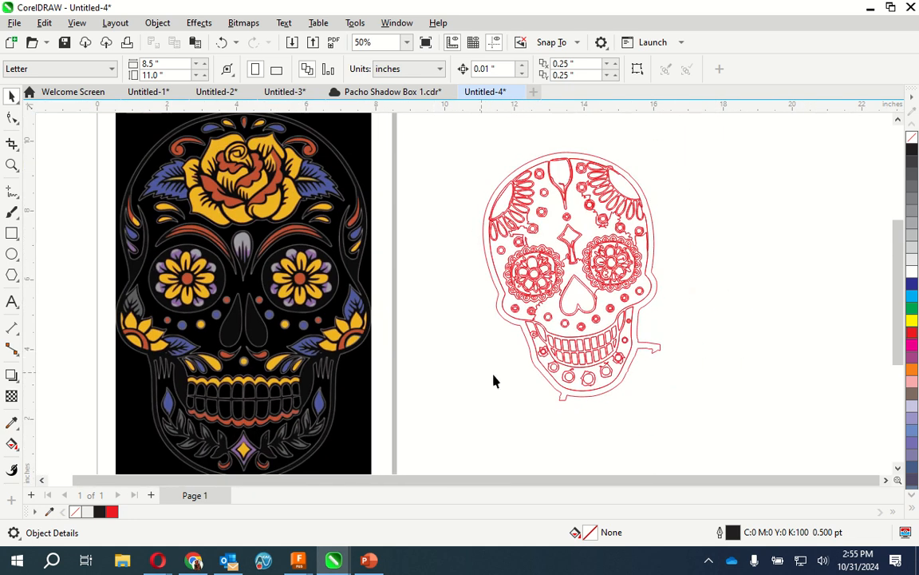
{"action": "scroll", "coordinate": [643, 409], "scroll_direction": "up", "scroll_amount": 3}
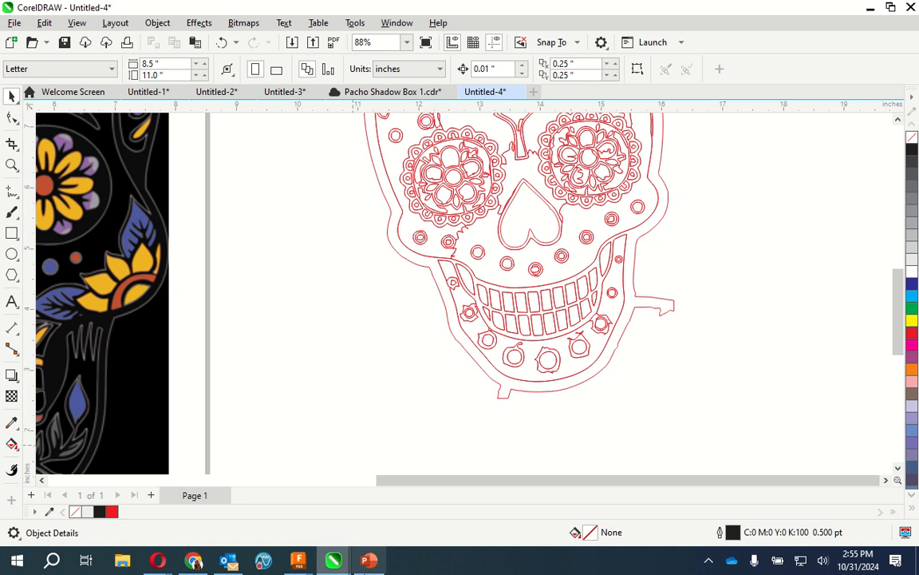
{"action": "left_click", "coordinate": [393, 93]}
{"action": "scroll", "coordinate": [470, 345], "scroll_direction": "up", "scroll_amount": 6}
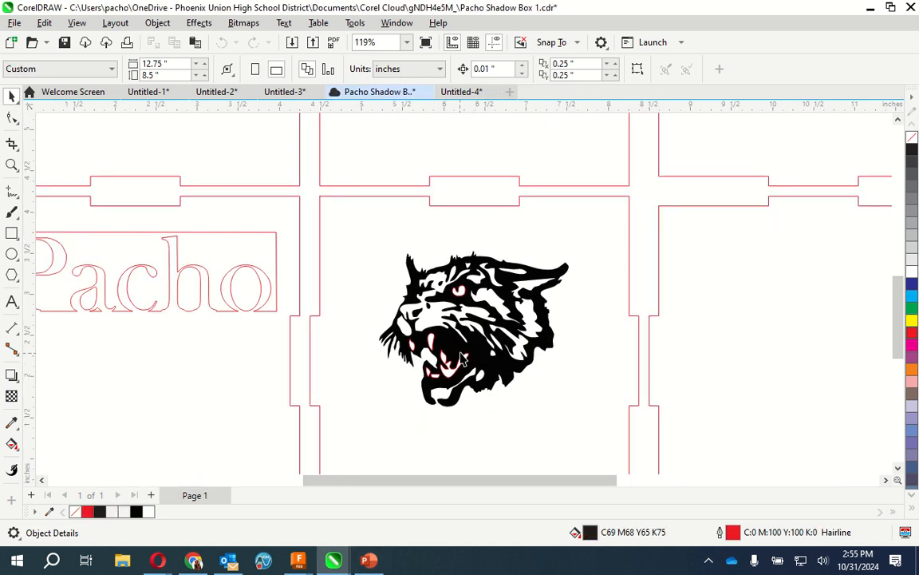
{"action": "scroll", "coordinate": [472, 344], "scroll_direction": "down", "scroll_amount": 1}
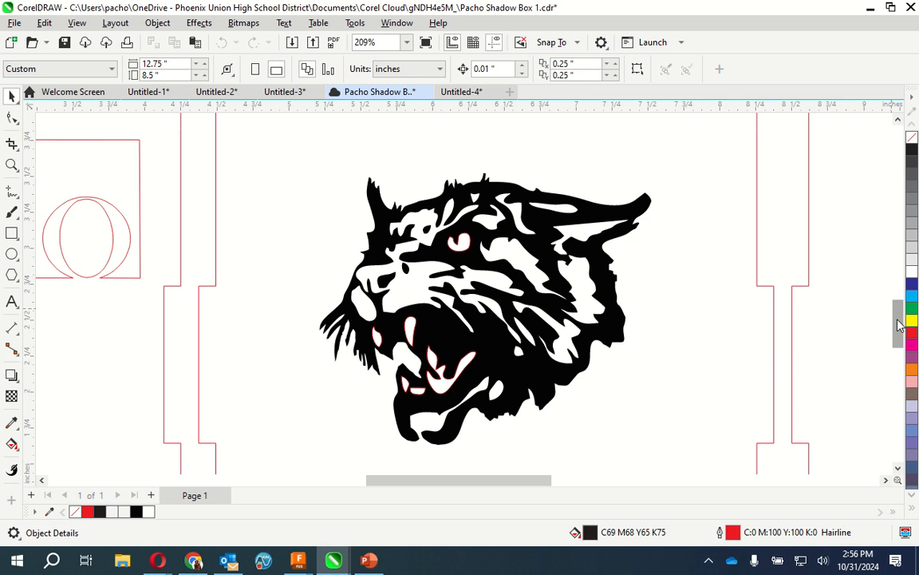
{"action": "left_click_drag", "start_coordinate": [898, 318], "coordinate": [890, 252]}
{"action": "scroll", "coordinate": [609, 210], "scroll_direction": "down", "scroll_amount": 2}
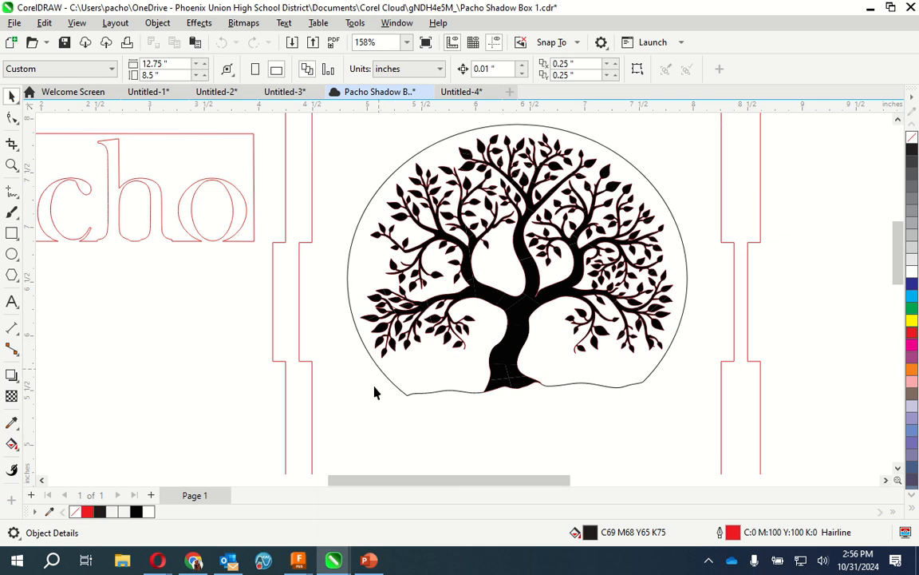
{"action": "left_click_drag", "start_coordinate": [546, 484], "coordinate": [452, 480]}
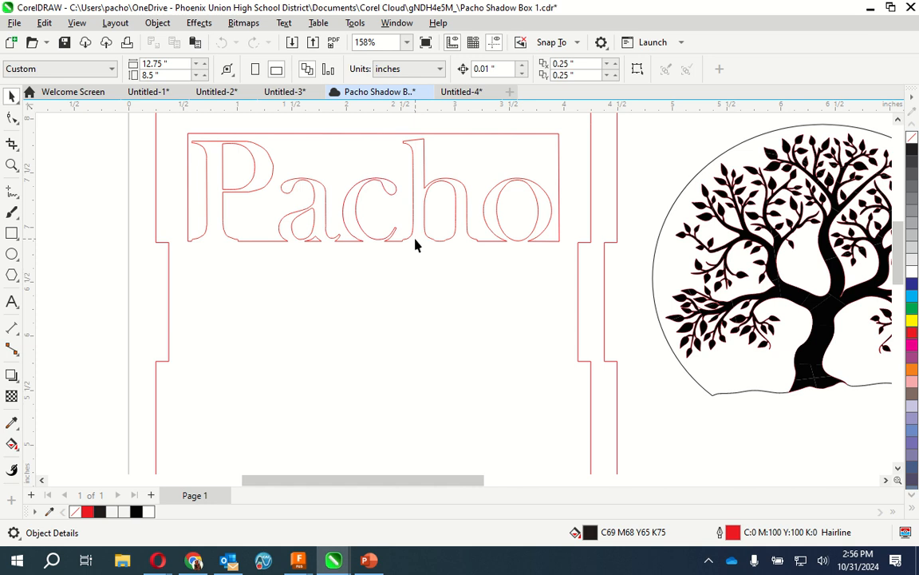
Return to the Untitled-4 document and open the skull's outer contour curve for node editing with the Shape tool
{"action": "left_click", "coordinate": [461, 92]}
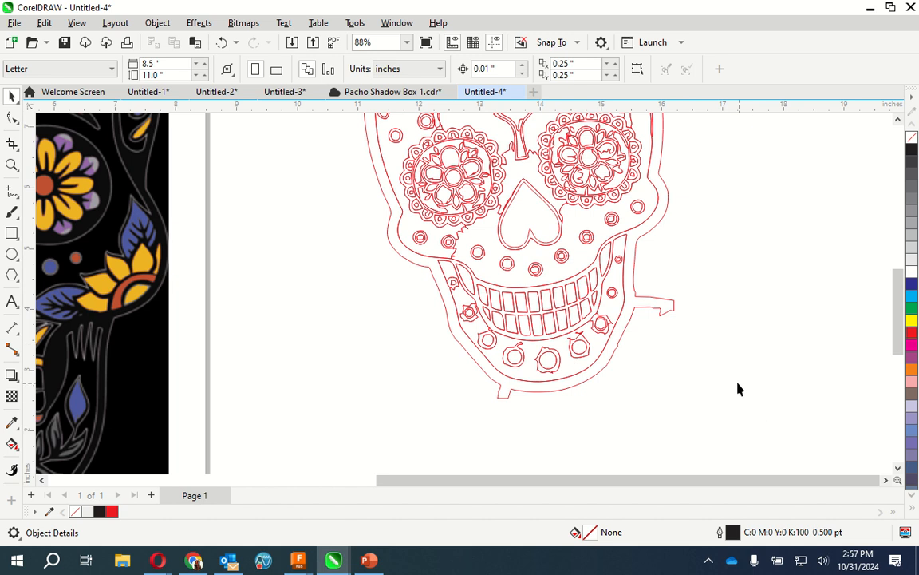
{"action": "left_click", "coordinate": [510, 400]}
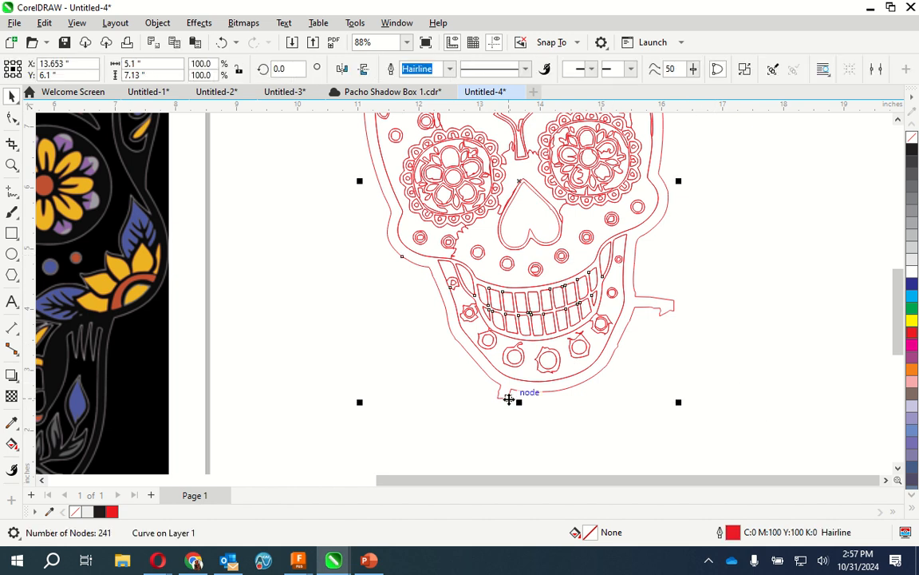
{"action": "left_click", "coordinate": [509, 399]}
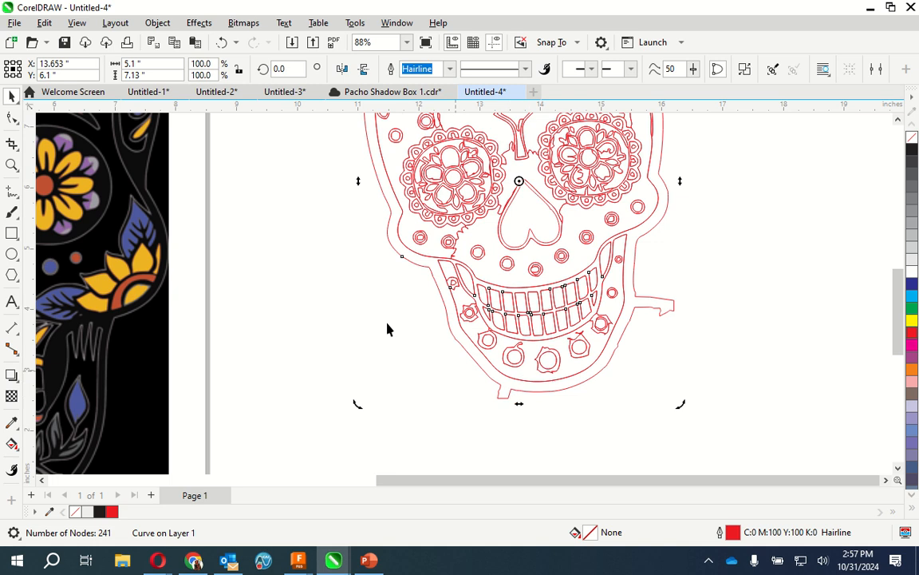
{"action": "left_click", "coordinate": [11, 118]}
Break the outer contour at the lower-left corner node of the small tab under the chin
{"action": "scroll", "coordinate": [389, 380], "scroll_direction": "down", "scroll_amount": 1}
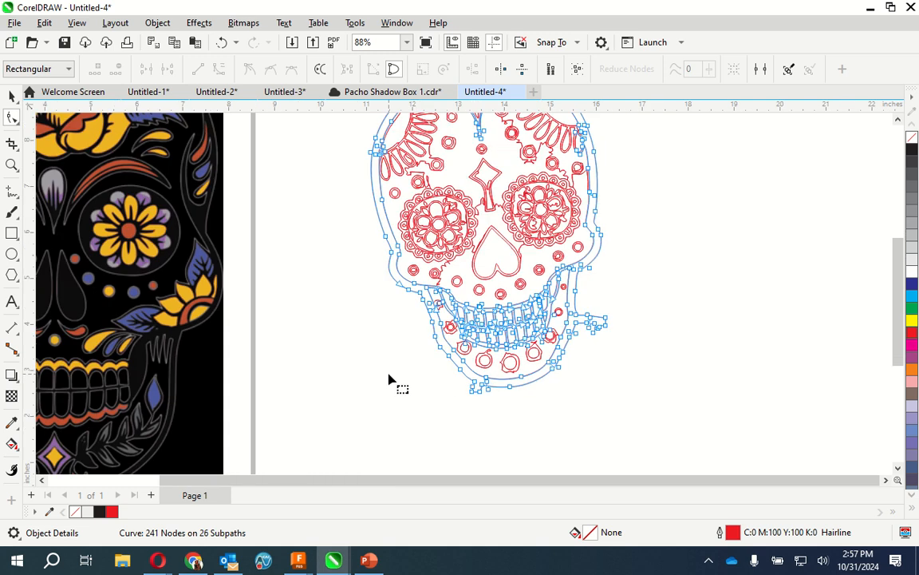
{"action": "scroll", "coordinate": [388, 380], "scroll_direction": "down", "scroll_amount": 1}
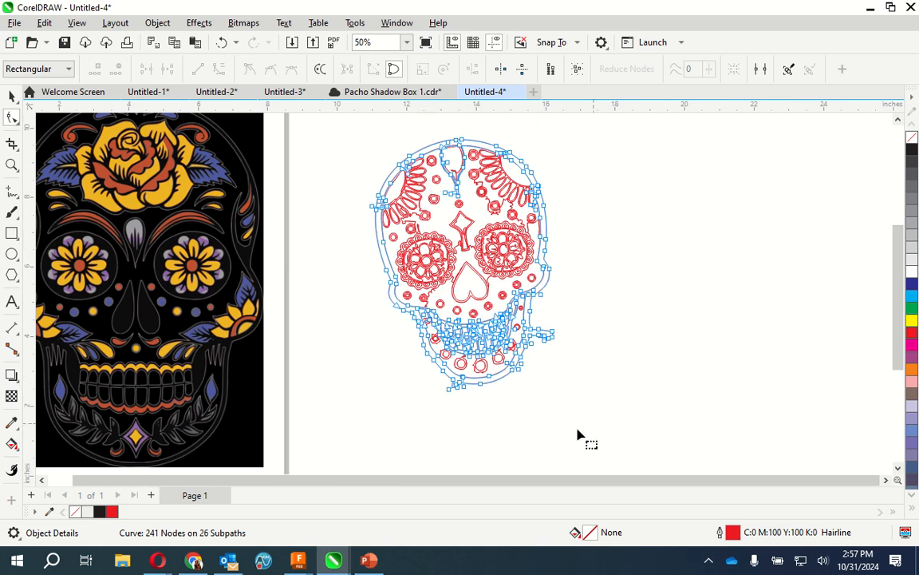
{"action": "scroll", "coordinate": [427, 415], "scroll_direction": "up", "scroll_amount": 1}
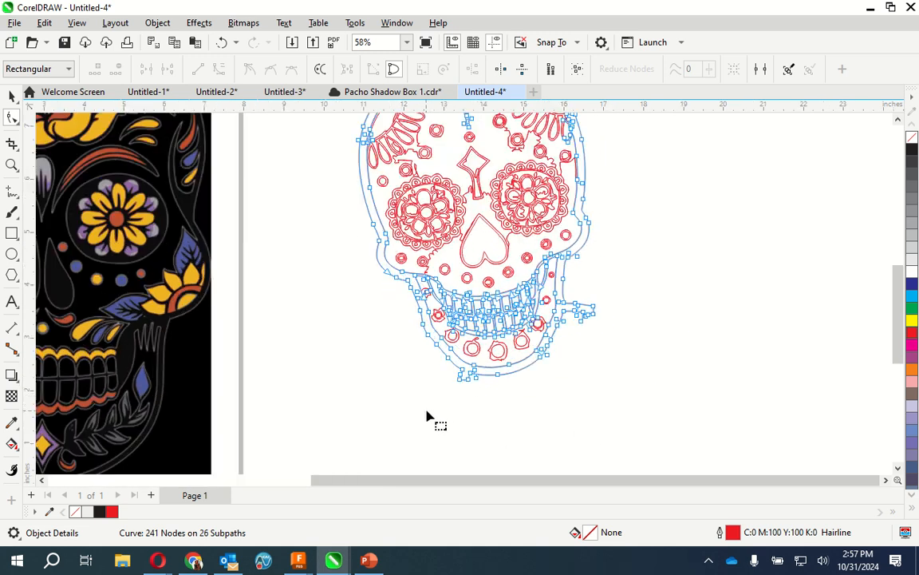
{"action": "scroll", "coordinate": [610, 323], "scroll_direction": "up", "scroll_amount": 4}
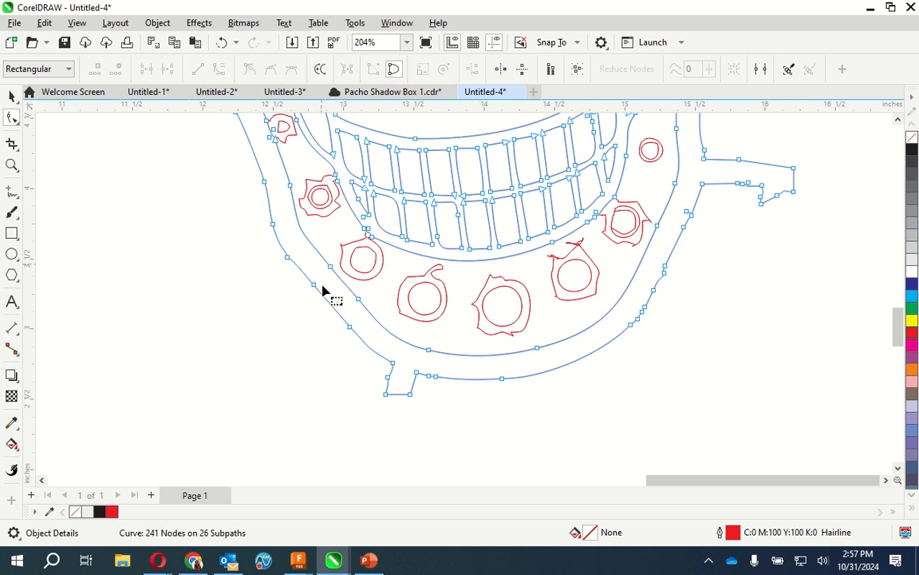
{"action": "left_click", "coordinate": [386, 395]}
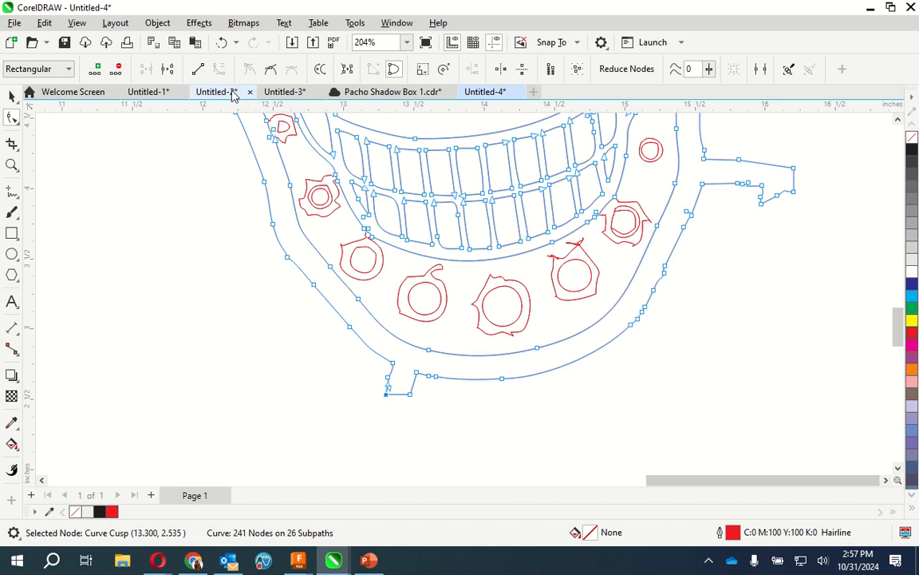
{"action": "left_click", "coordinate": [169, 71]}
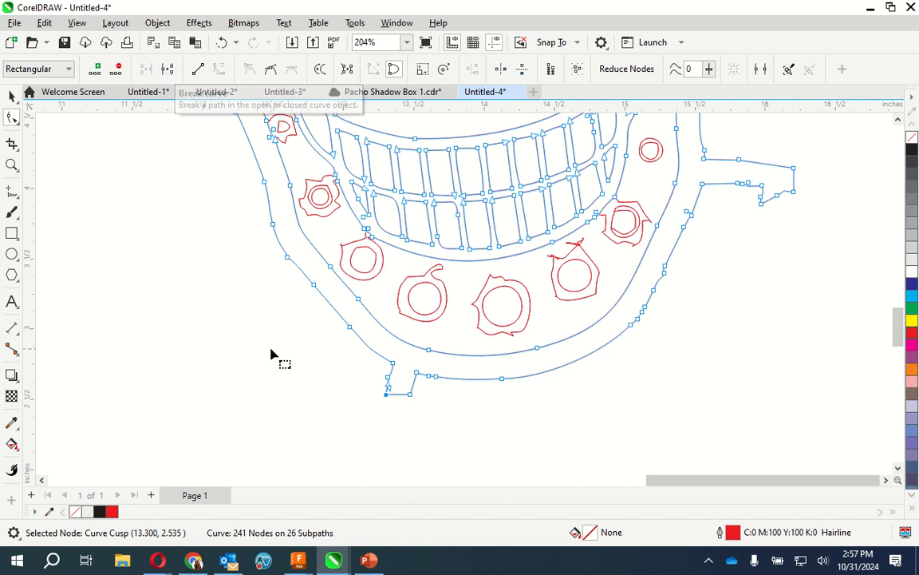
Break the outer contour at the lower-left corner node of the small chin tab and delete the tab's bottom segment
{"action": "left_click_drag", "start_coordinate": [386, 395], "coordinate": [370, 420]}
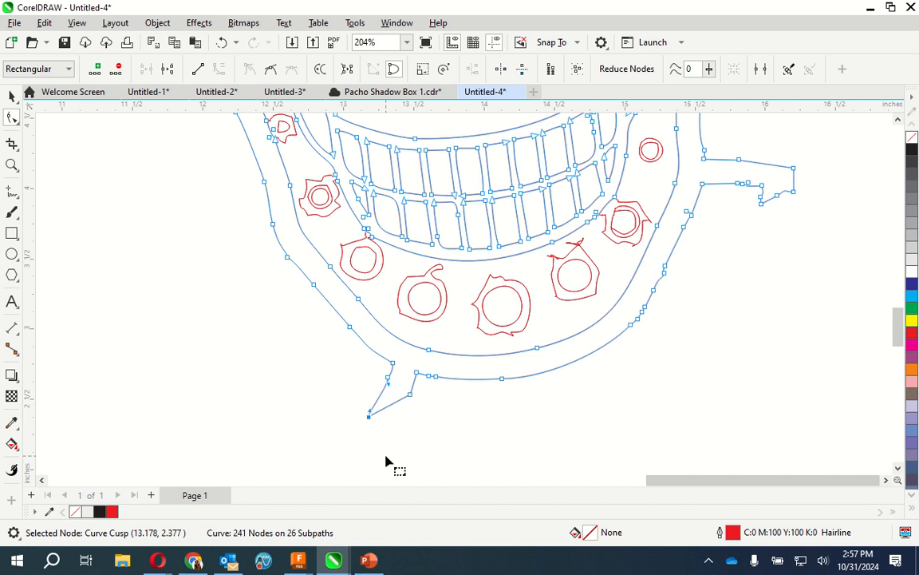
{"action": "left_click", "coordinate": [223, 41]}
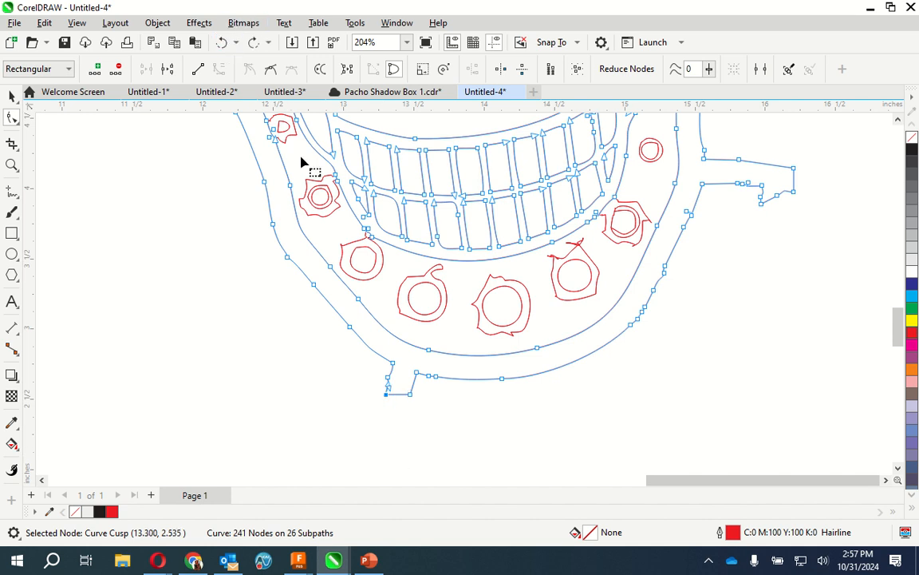
{"action": "left_click", "coordinate": [169, 69]}
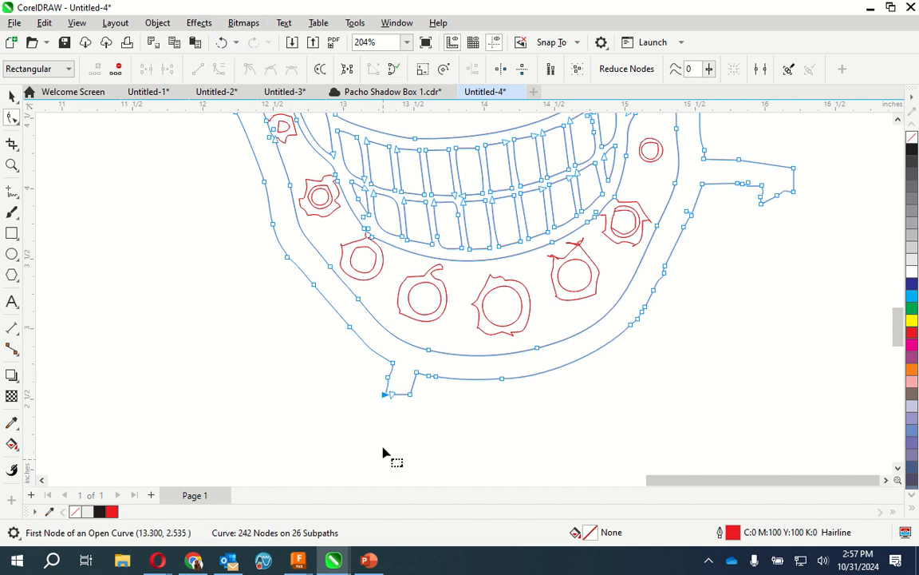
{"action": "key", "text": "Delete"}
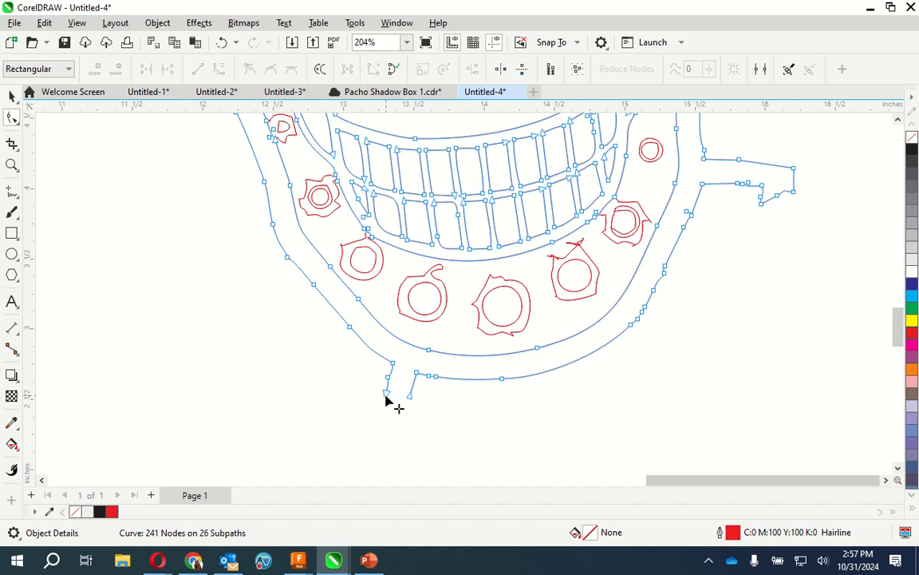
Delete the chin tab's remaining side nodes and join the contour's two open ends into a continuous chin line
{"action": "left_click", "coordinate": [386, 396]}
{"action": "key", "text": "Delete"}
{"action": "left_click", "coordinate": [389, 377]}
{"action": "key", "text": "Delete"}
{"action": "left_click", "coordinate": [411, 397]}
{"action": "key", "text": "Delete"}
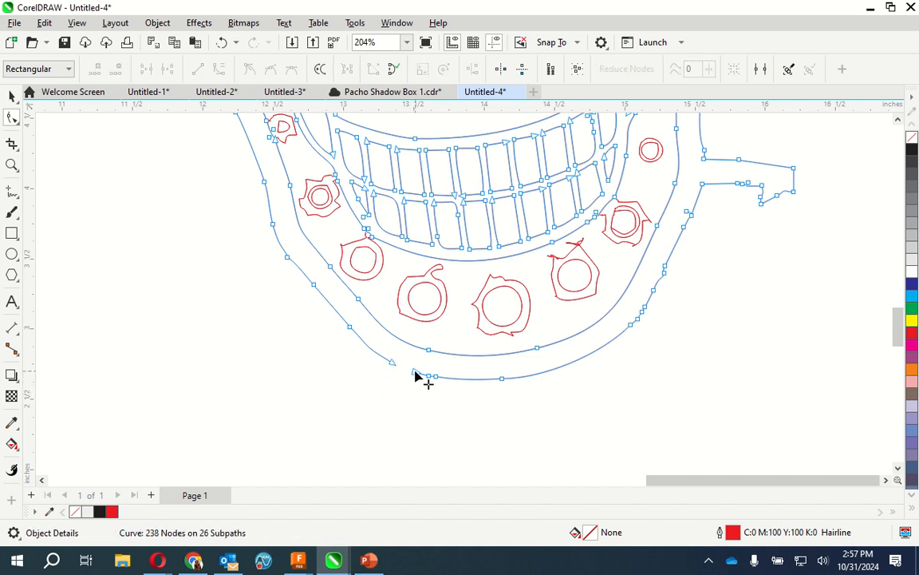
{"action": "left_click_drag", "start_coordinate": [415, 372], "coordinate": [391, 364]}
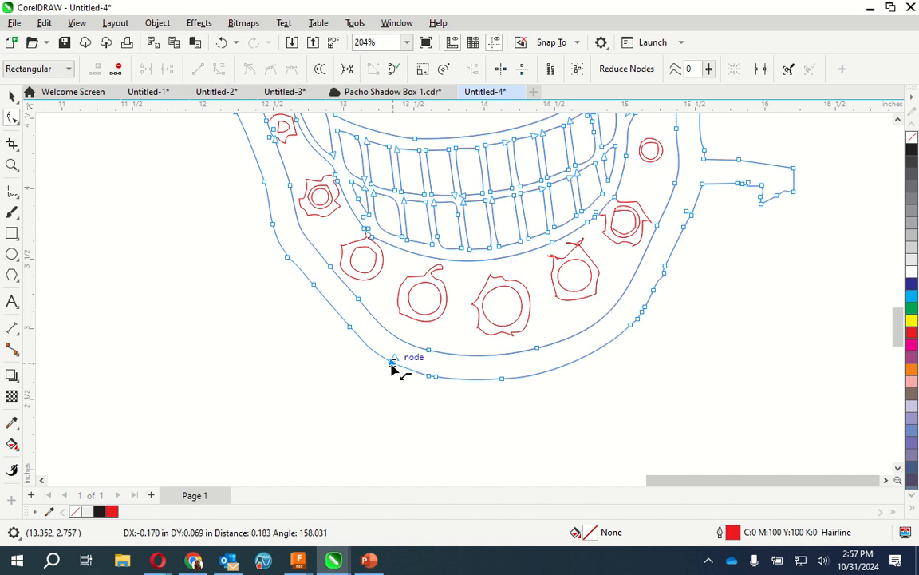
{"action": "left_click_drag", "start_coordinate": [391, 364], "coordinate": [391, 365]}
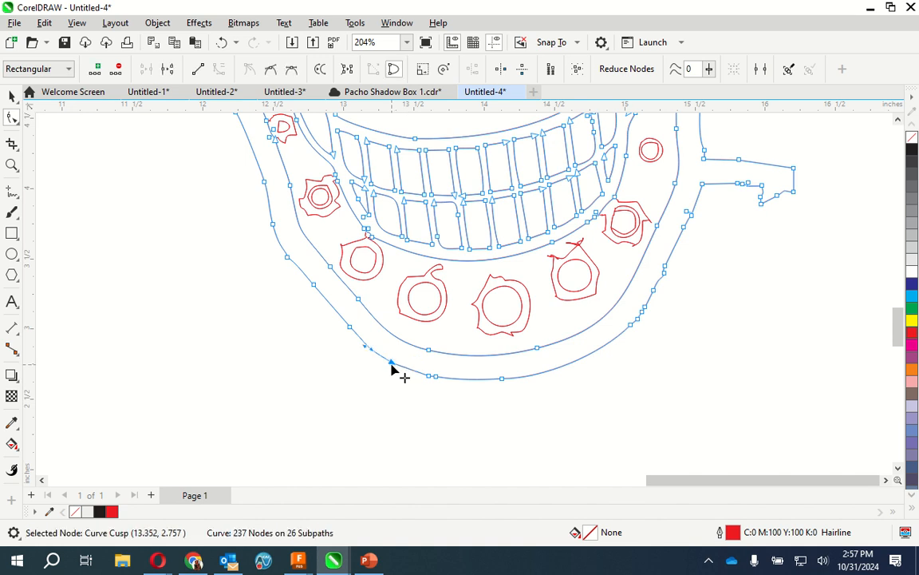
Break the contour at the lower outer corner of the tab sticking out from the right jaw and delete its end segment
{"action": "scroll", "coordinate": [564, 395], "scroll_direction": "down", "scroll_amount": 2}
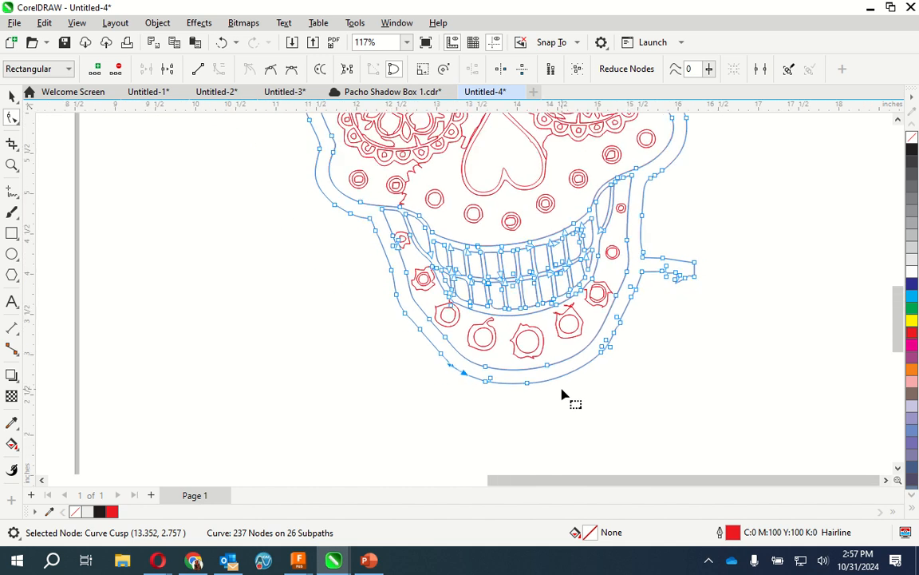
{"action": "scroll", "coordinate": [351, 375], "scroll_direction": "down", "scroll_amount": 1}
{"action": "scroll", "coordinate": [297, 339], "scroll_direction": "down", "scroll_amount": 1}
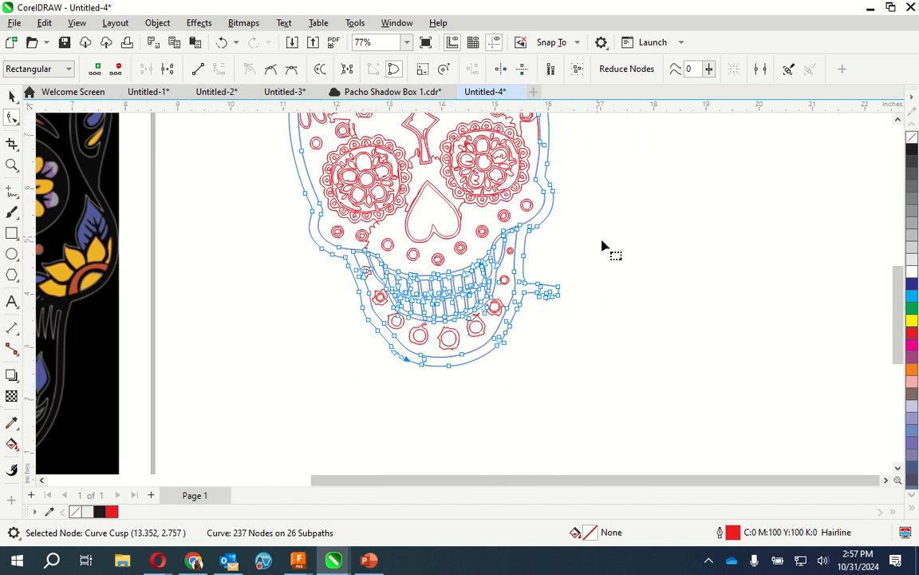
{"action": "scroll", "coordinate": [549, 302], "scroll_direction": "up", "scroll_amount": 4}
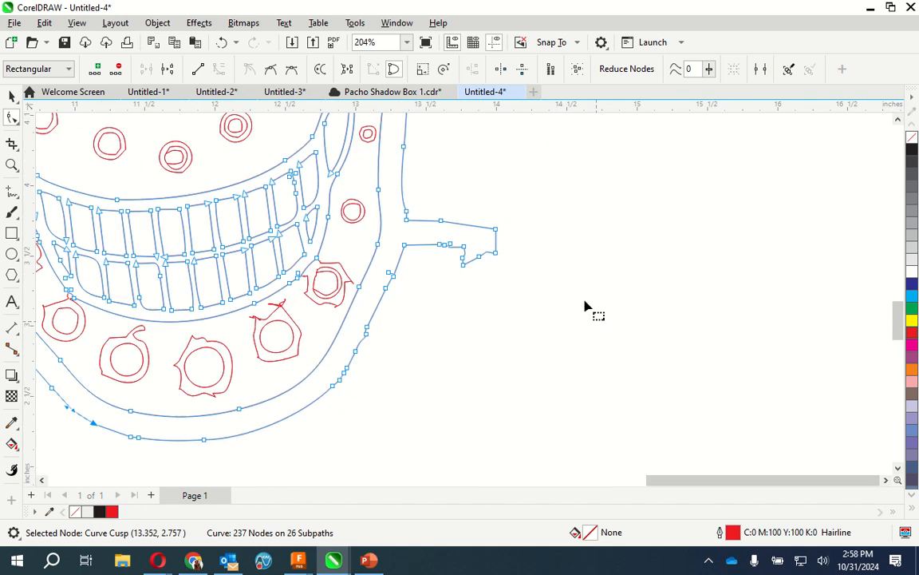
{"action": "scroll", "coordinate": [431, 231], "scroll_direction": "up", "scroll_amount": 2}
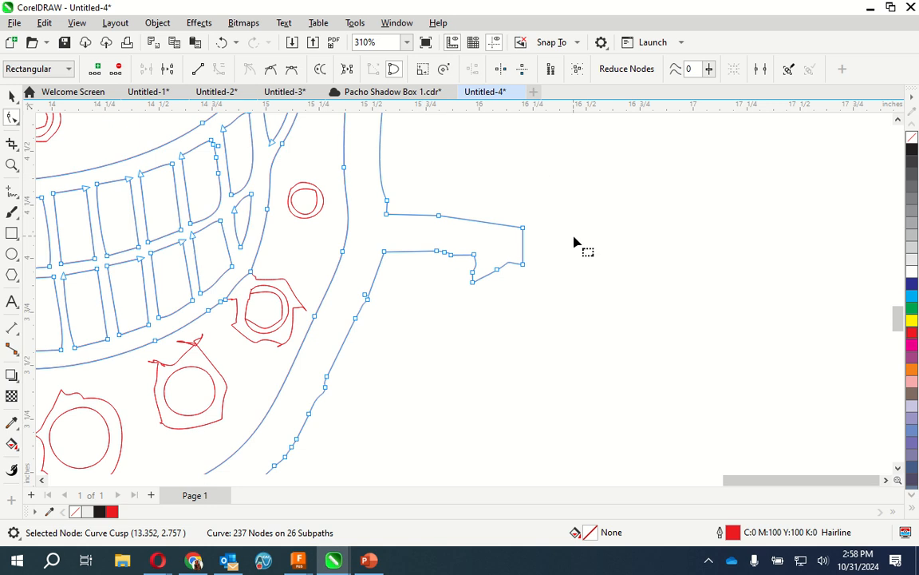
{"action": "left_click", "coordinate": [523, 264]}
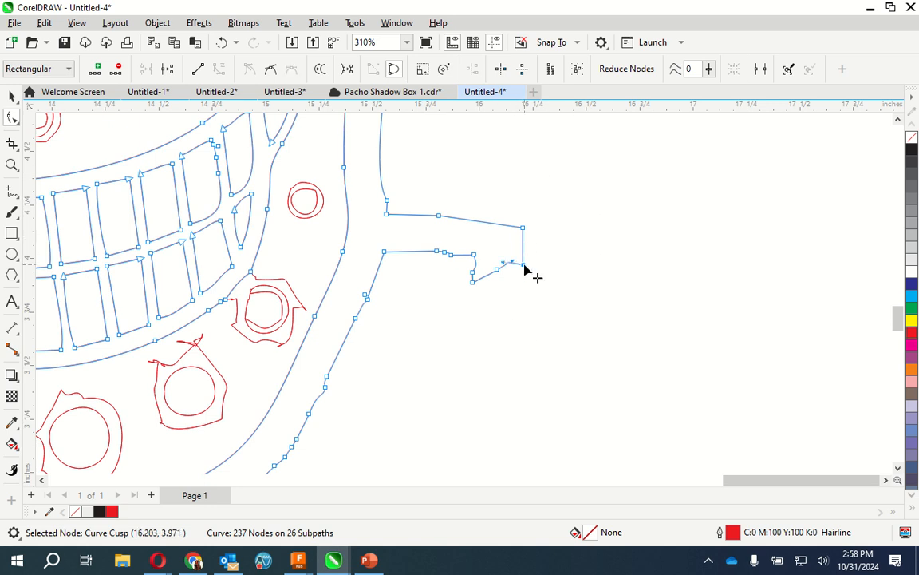
{"action": "left_click", "coordinate": [168, 68]}
{"action": "key", "text": "Delete"}
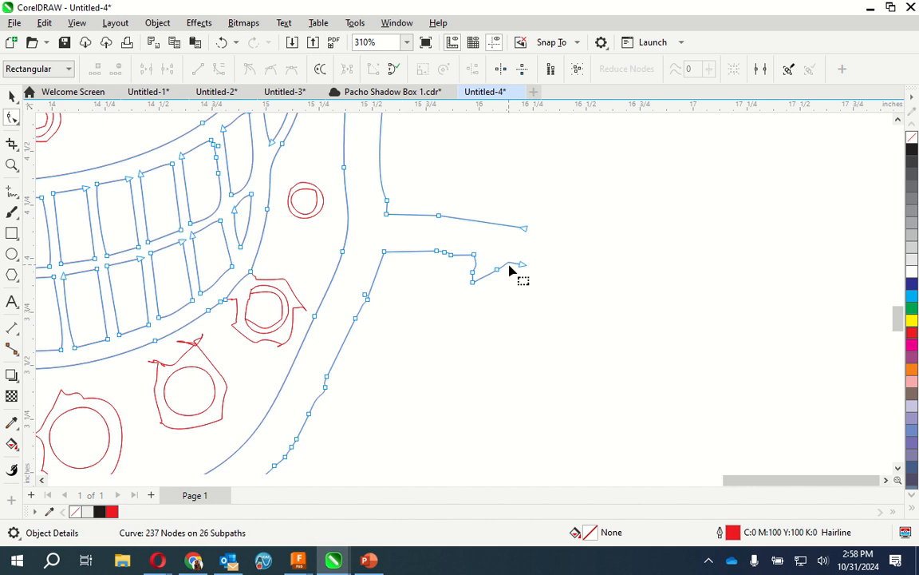
Delete the remaining upper and lower nodes of the right jaw tab, leaving only the two open contour ends at the jaw
{"action": "left_click", "coordinate": [523, 228]}
{"action": "key", "text": "Delete"}
{"action": "left_click", "coordinate": [441, 216]}
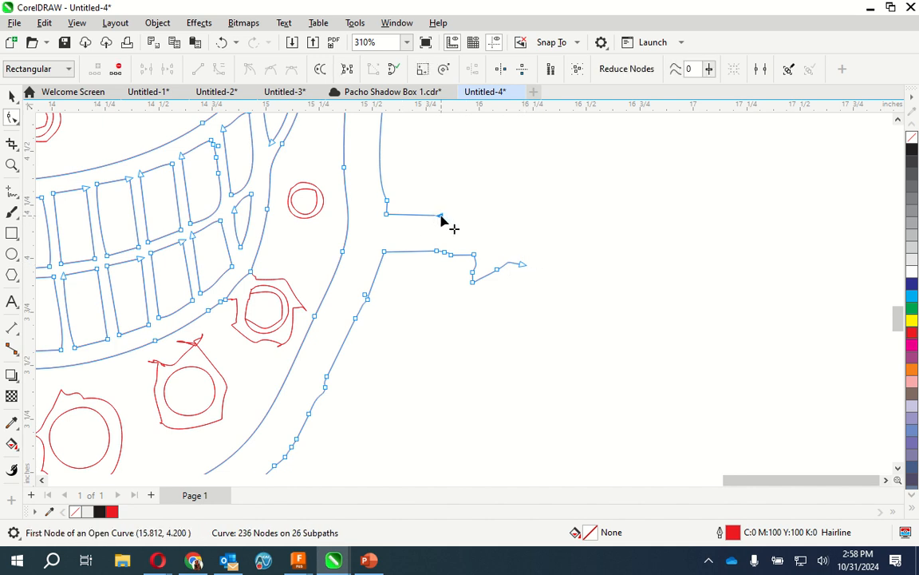
{"action": "key", "text": "Delete"}
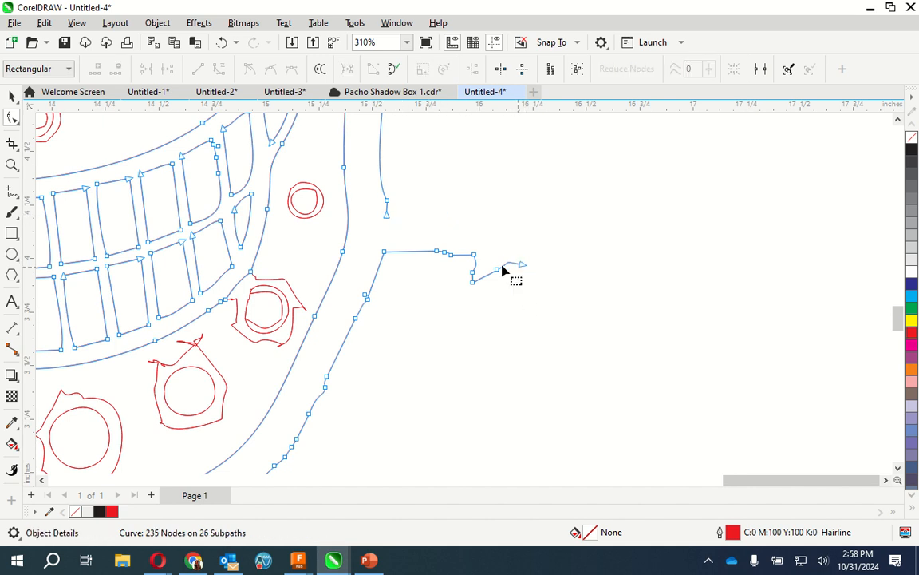
{"action": "left_click_drag", "start_coordinate": [425, 219], "coordinate": [528, 293]}
{"action": "key", "text": "Delete"}
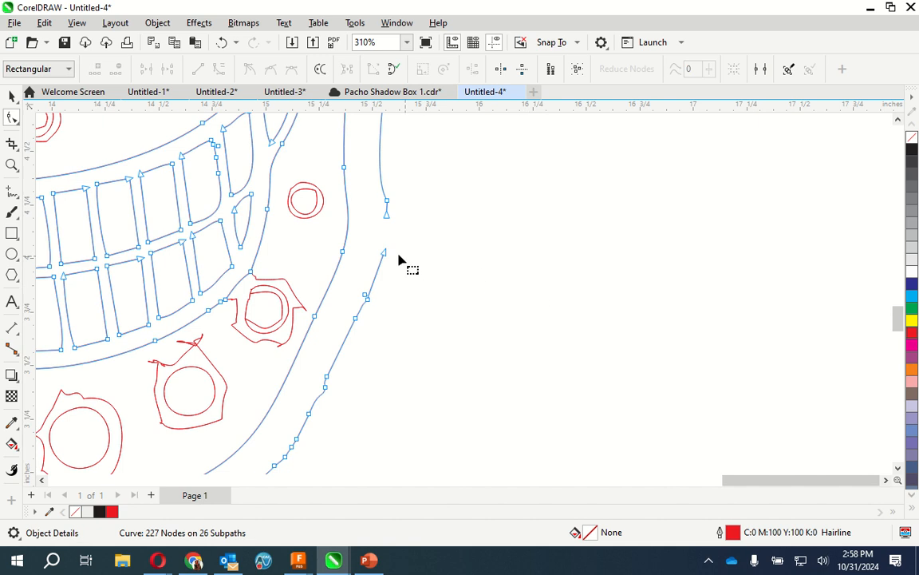
Close the gap in the right jaw by moving the lower open end node onto the upper one, leaving no nodes selected
{"action": "left_click", "coordinate": [384, 253]}
{"action": "left_click_drag", "start_coordinate": [385, 254], "coordinate": [386, 214]}
{"action": "scroll", "coordinate": [451, 263], "scroll_direction": "down", "scroll_amount": 1}
{"action": "scroll", "coordinate": [479, 240], "scroll_direction": "down", "scroll_amount": 4}
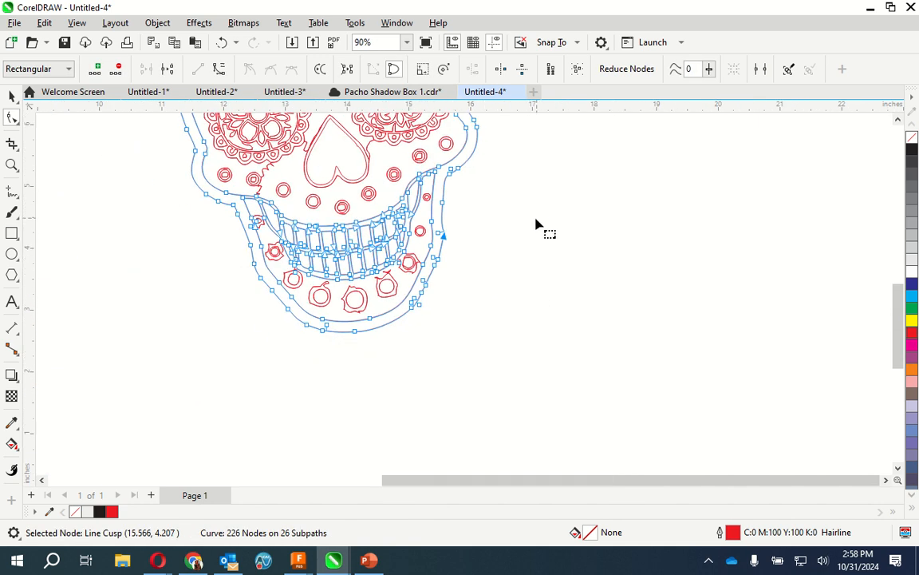
{"action": "scroll", "coordinate": [172, 396], "scroll_direction": "down", "scroll_amount": 1}
{"action": "scroll", "coordinate": [163, 171], "scroll_direction": "down", "scroll_amount": 1}
{"action": "scroll", "coordinate": [119, 152], "scroll_direction": "up", "scroll_amount": 2}
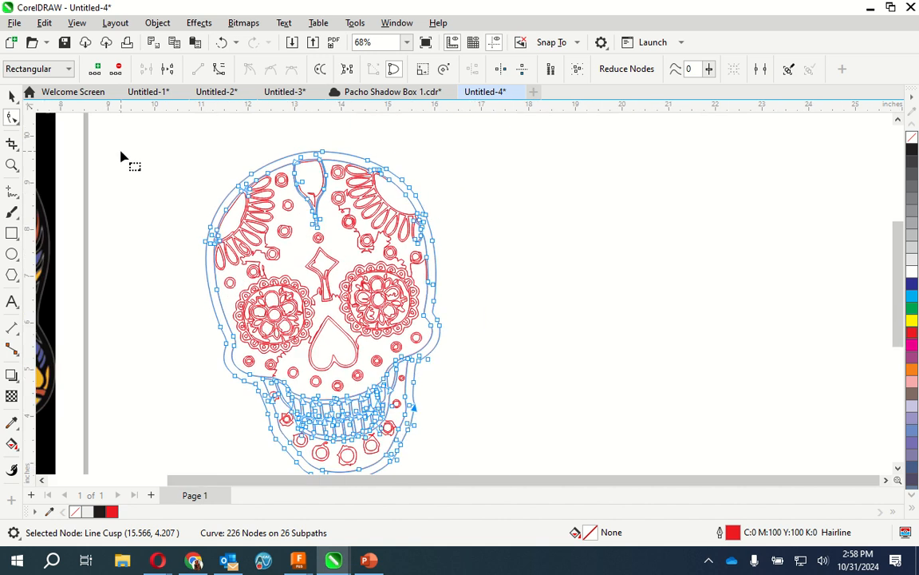
{"action": "scroll", "coordinate": [123, 156], "scroll_direction": "down", "scroll_amount": 1}
{"action": "left_click", "coordinate": [447, 217]}
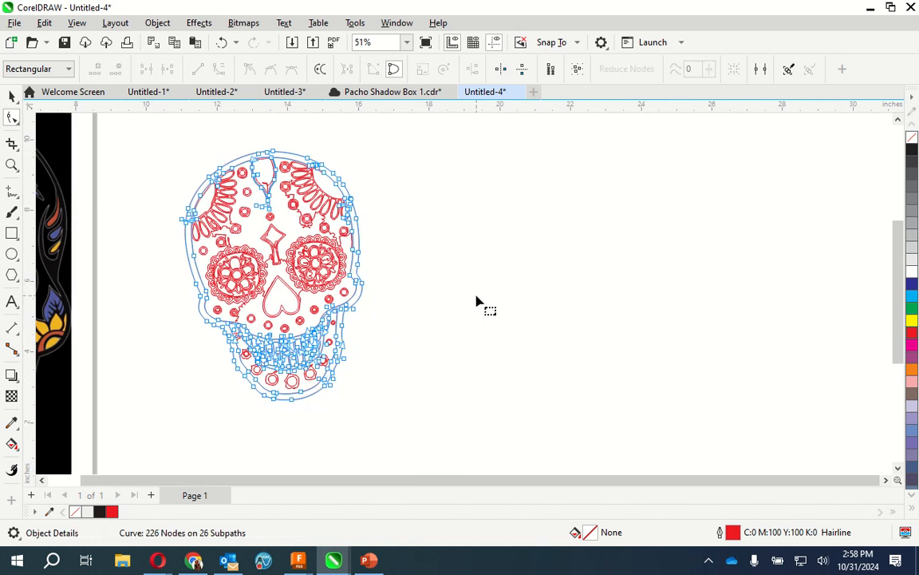
Try stretching the contour nodes in the skull's upper half upward with Elastic Mode, and undo the change
{"action": "scroll", "coordinate": [273, 349], "scroll_direction": "down", "scroll_amount": 1}
{"action": "scroll", "coordinate": [261, 219], "scroll_direction": "up", "scroll_amount": 1}
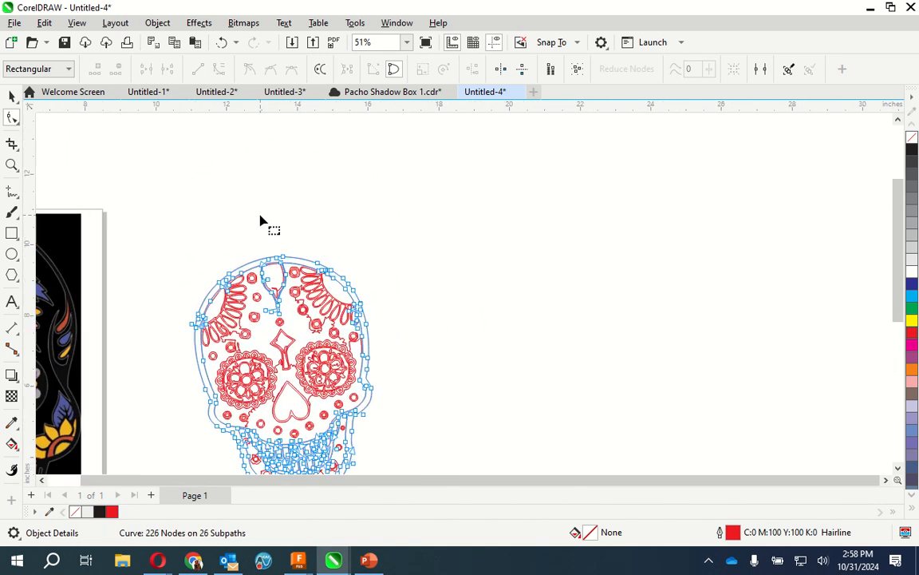
{"action": "scroll", "coordinate": [261, 219], "scroll_direction": "down", "scroll_amount": 1}
{"action": "left_click_drag", "start_coordinate": [184, 226], "coordinate": [399, 342]}
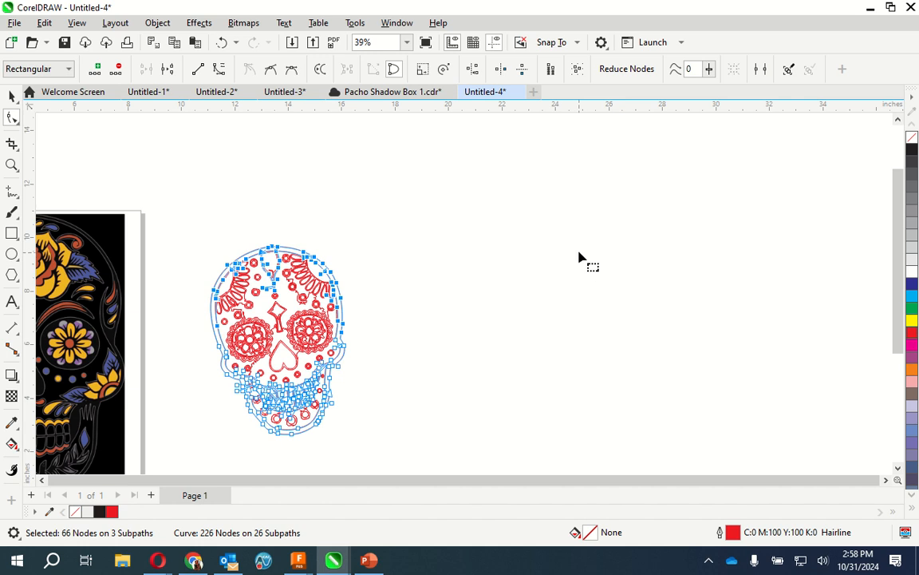
{"action": "left_click", "coordinate": [551, 70]}
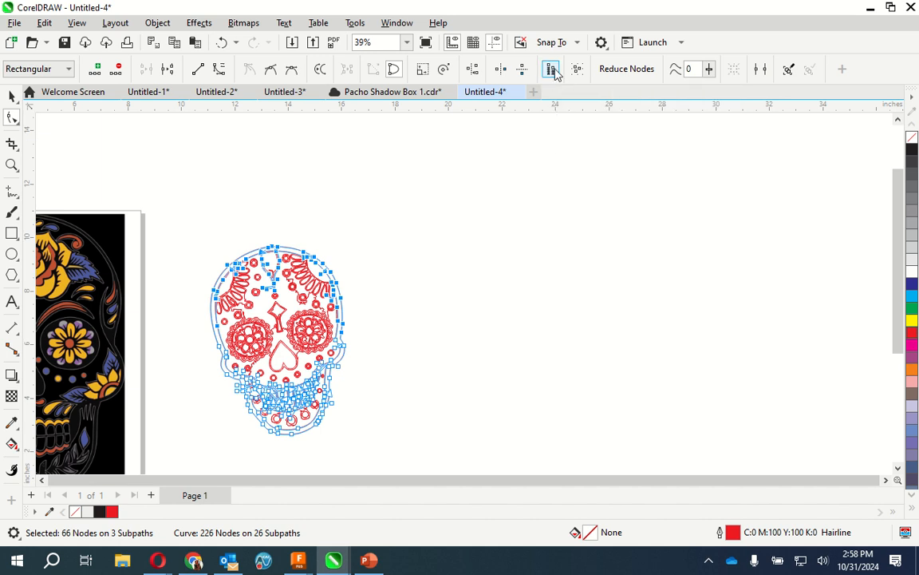
{"action": "left_click_drag", "start_coordinate": [269, 251], "coordinate": [268, 205]}
{"action": "left_click", "coordinate": [386, 356]}
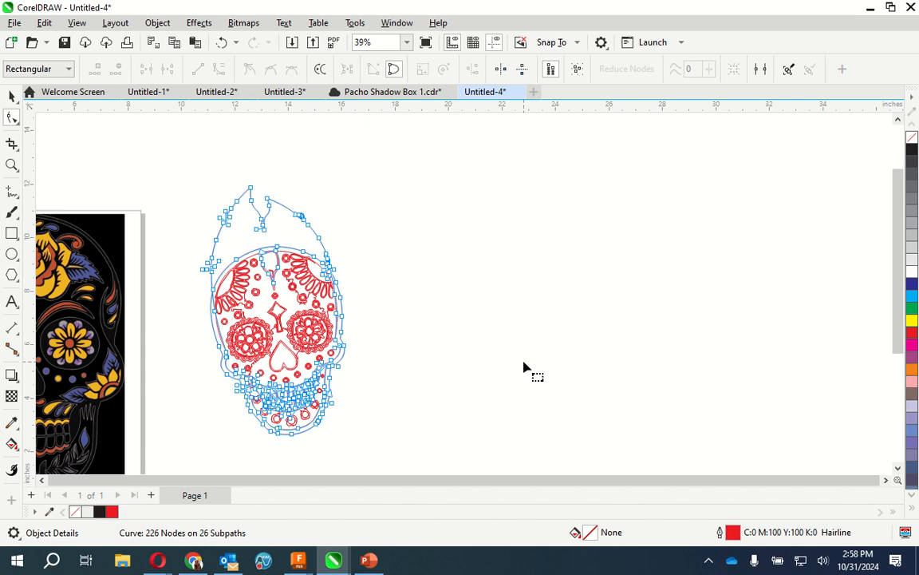
{"action": "left_click", "coordinate": [222, 42]}
{"action": "left_click", "coordinate": [222, 42]}
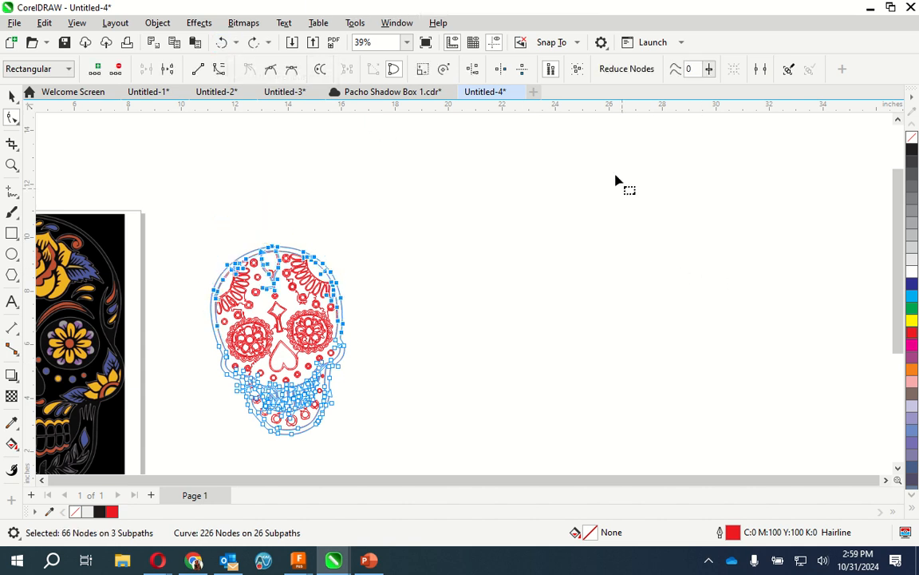
Try moving the whole contour away from the skull with all its nodes selected, undoing the distorted top segment
{"action": "left_click", "coordinate": [578, 72]}
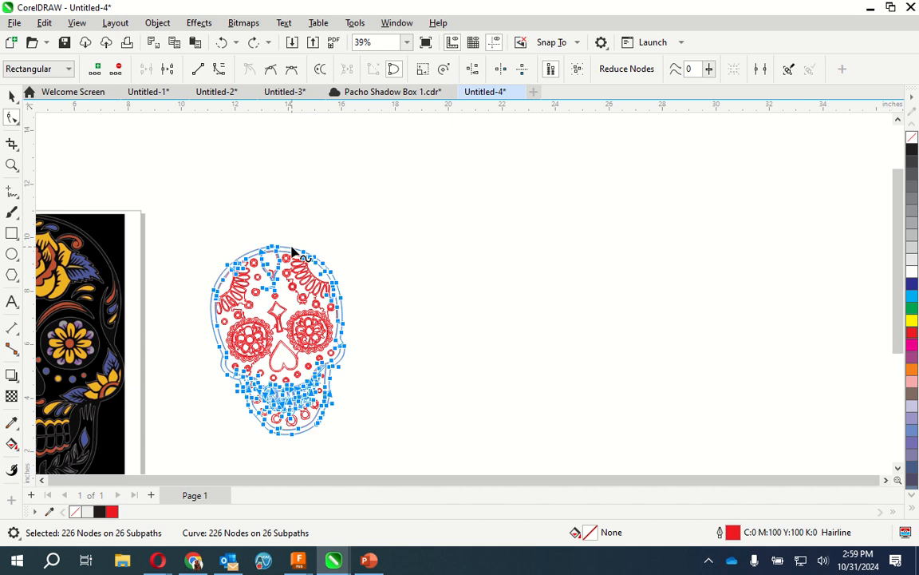
{"action": "left_click_drag", "start_coordinate": [292, 252], "coordinate": [431, 241]}
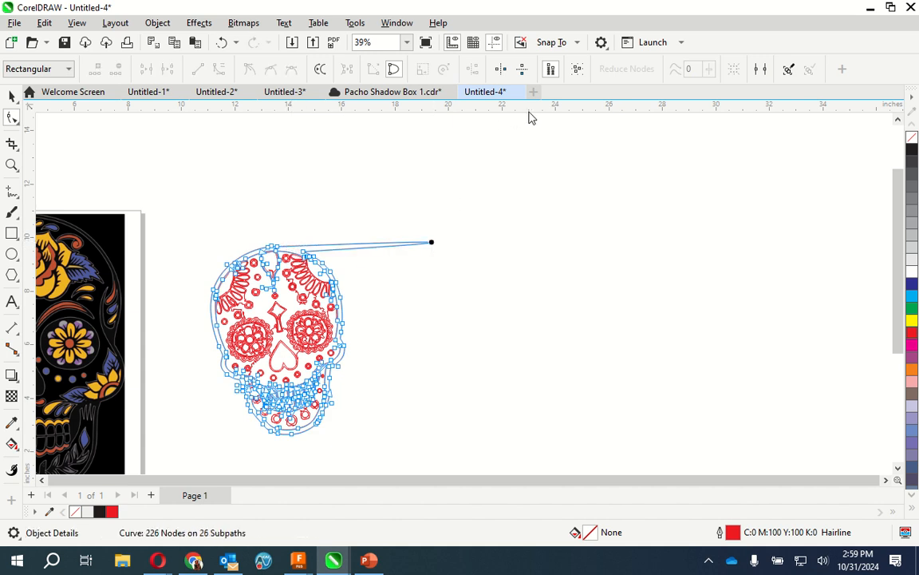
{"action": "left_click", "coordinate": [222, 41]}
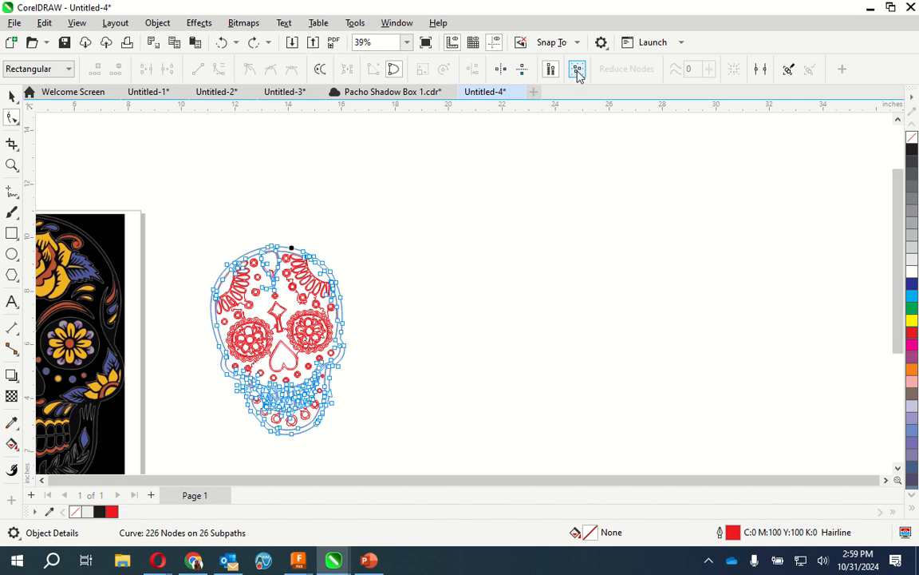
{"action": "left_click", "coordinate": [577, 70]}
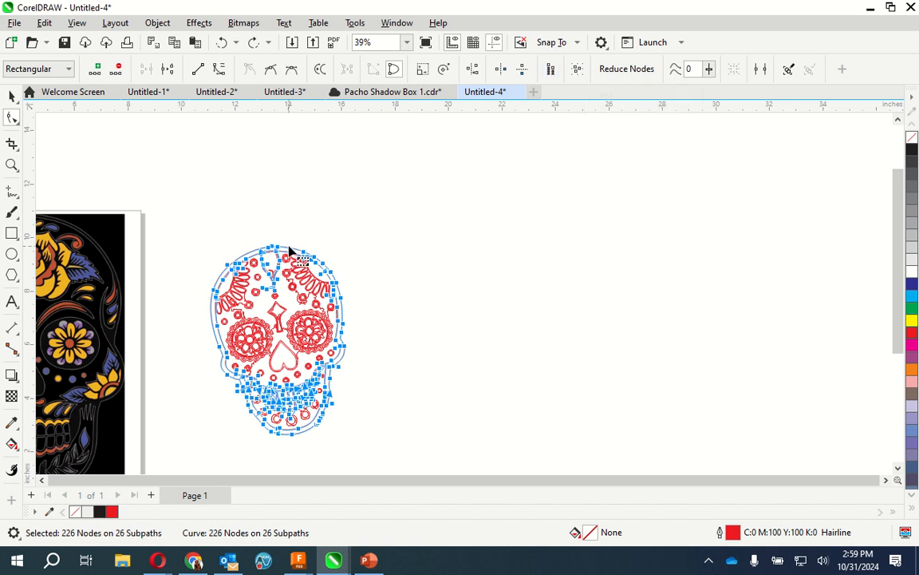
{"action": "left_click_drag", "start_coordinate": [289, 247], "coordinate": [371, 223]}
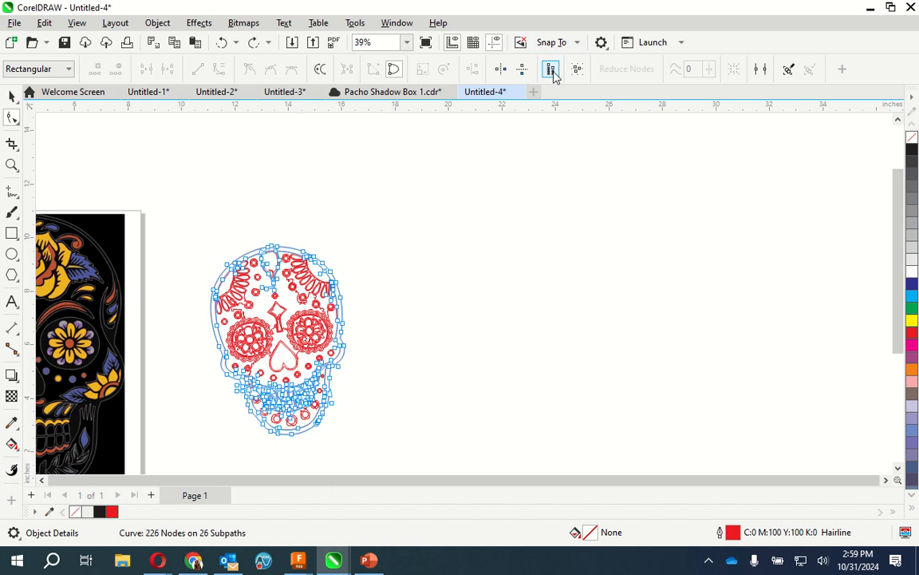
{"action": "left_click", "coordinate": [578, 71]}
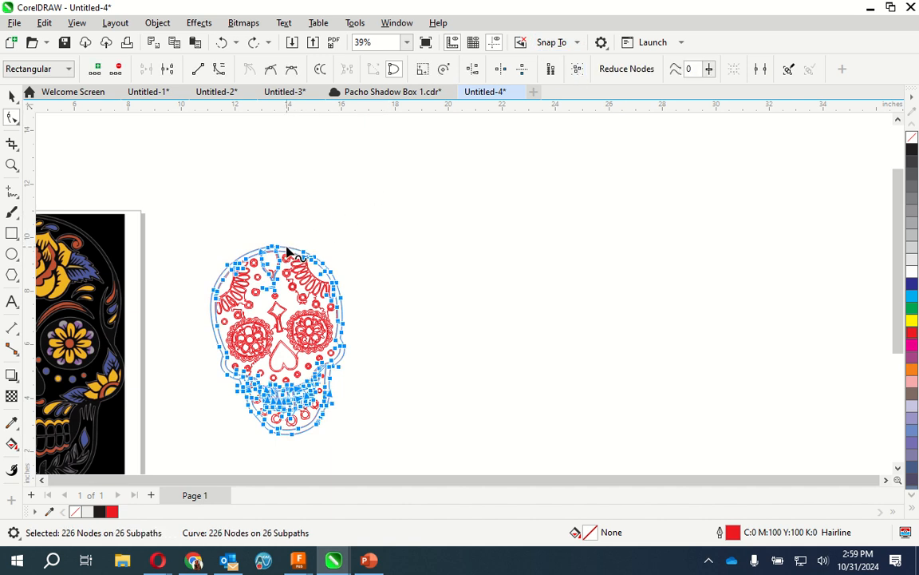
{"action": "left_click_drag", "start_coordinate": [287, 252], "coordinate": [423, 238]}
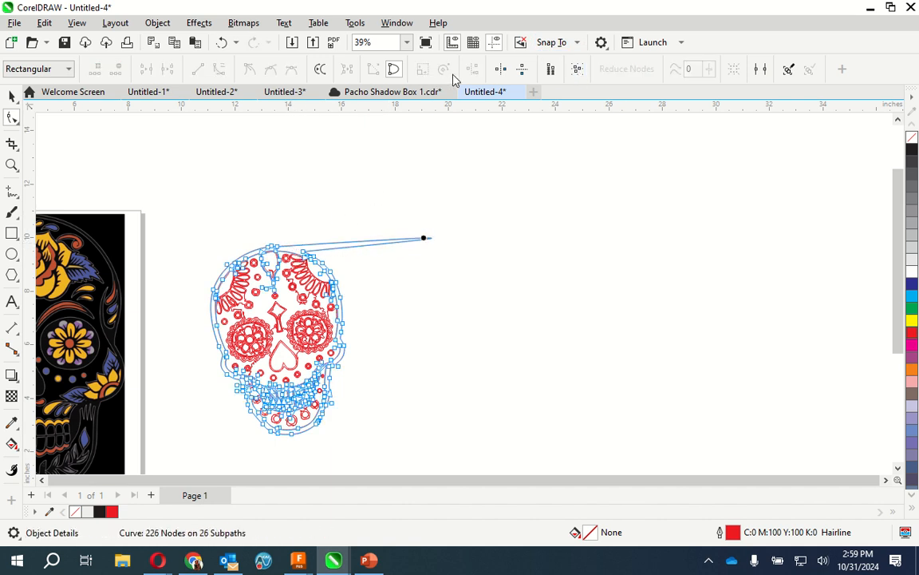
{"action": "left_click", "coordinate": [222, 41]}
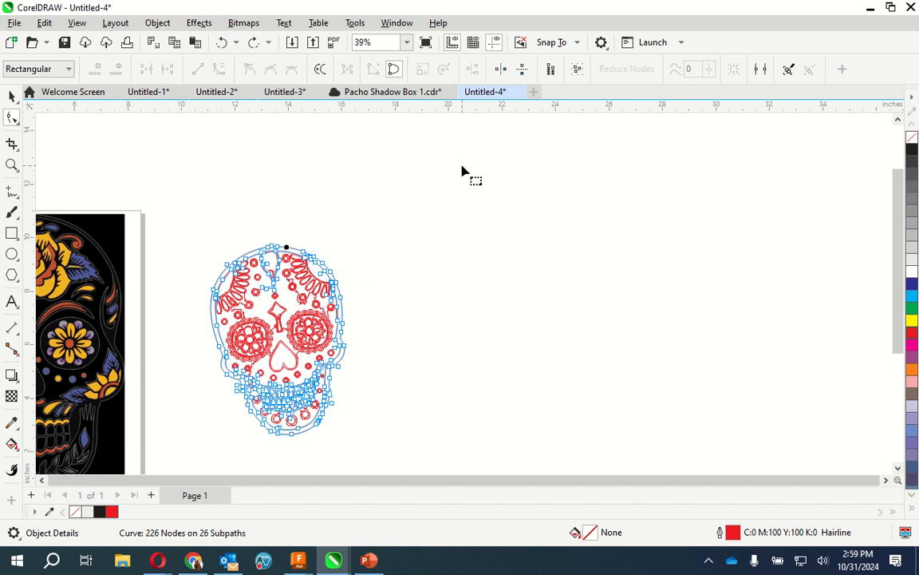
Select all nodes of the contour curve, move them about 6 inches to the right of the skull artwork, and deselect them
{"action": "left_click", "coordinate": [576, 72]}
{"action": "scroll", "coordinate": [304, 262], "scroll_direction": "up", "scroll_amount": 2}
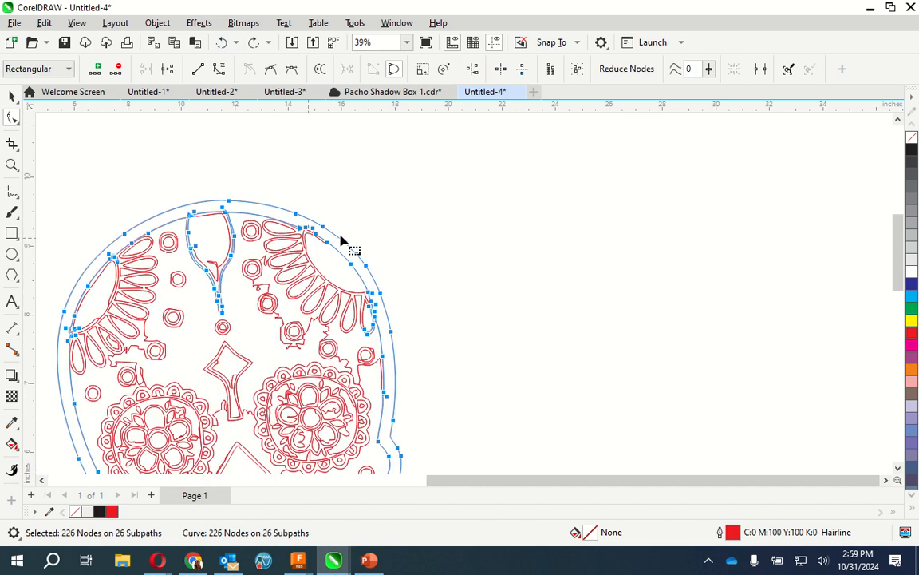
{"action": "left_click_drag", "start_coordinate": [348, 249], "coordinate": [763, 168]}
{"action": "scroll", "coordinate": [179, 189], "scroll_direction": "down", "scroll_amount": 4}
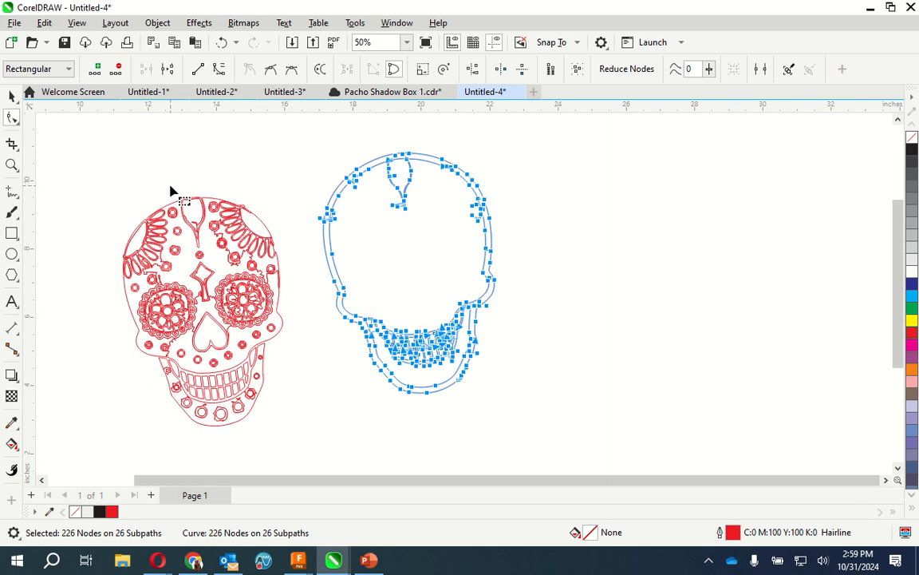
{"action": "left_click", "coordinate": [505, 270]}
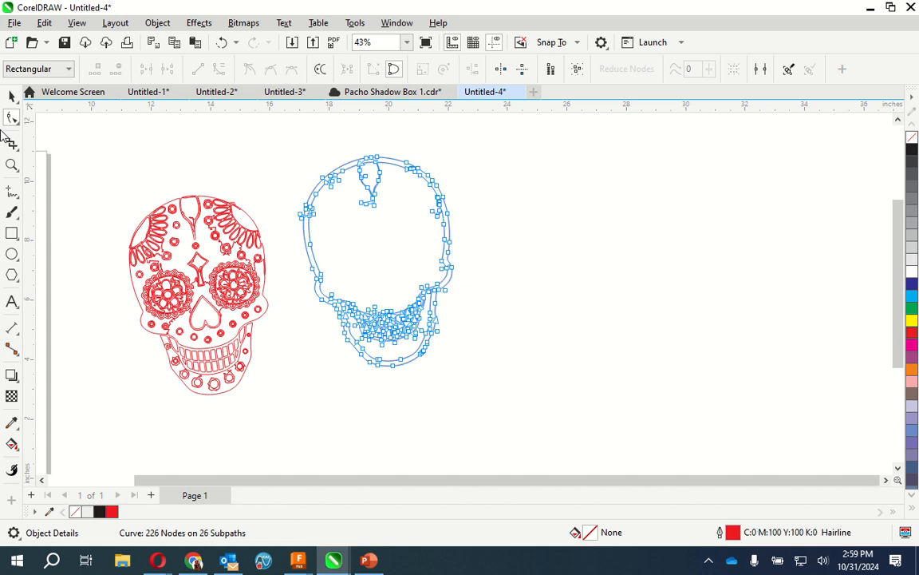
Check whether single teeth in the mouth can be selected separately from the contour curve, and review the commands available for it
{"action": "left_click", "coordinate": [12, 95]}
{"action": "left_click", "coordinate": [490, 294]}
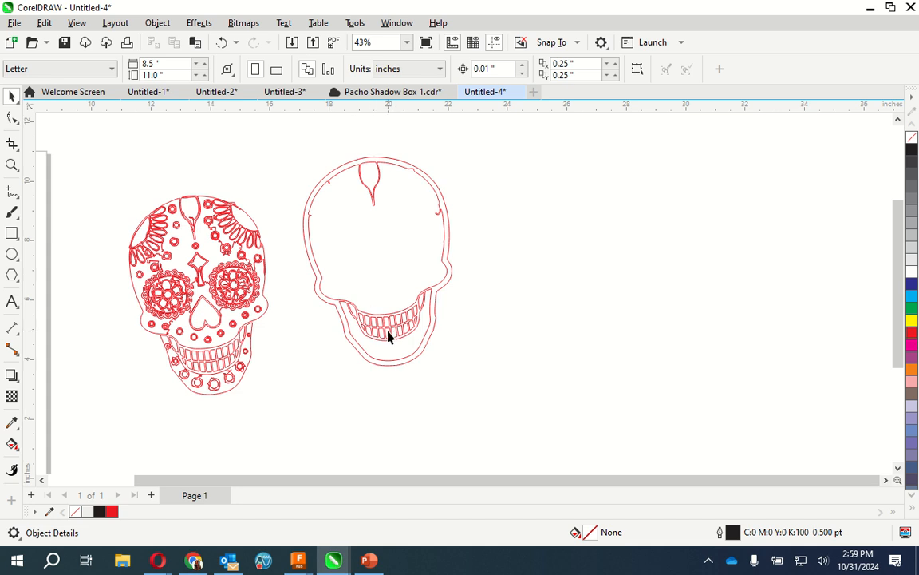
{"action": "scroll", "coordinate": [375, 331], "scroll_direction": "up", "scroll_amount": 6}
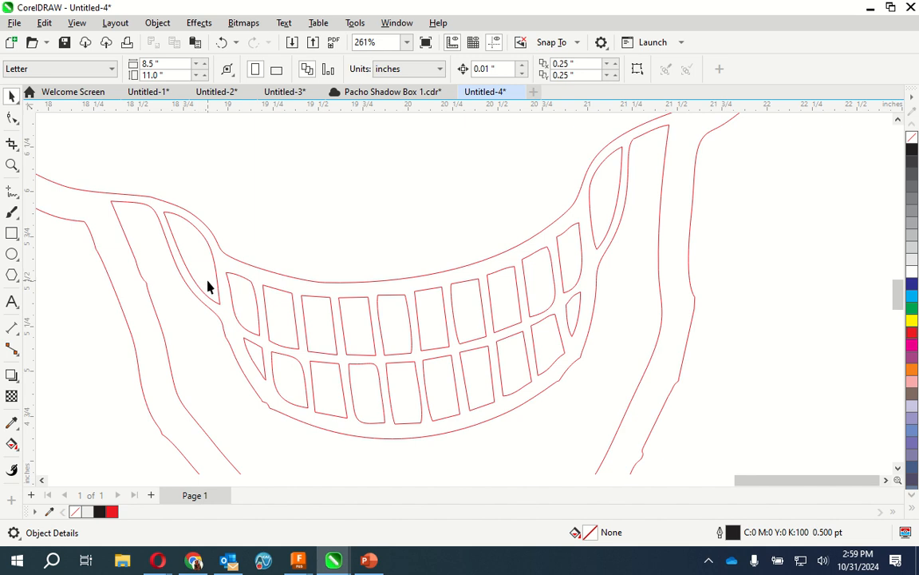
{"action": "left_click", "coordinate": [256, 303]}
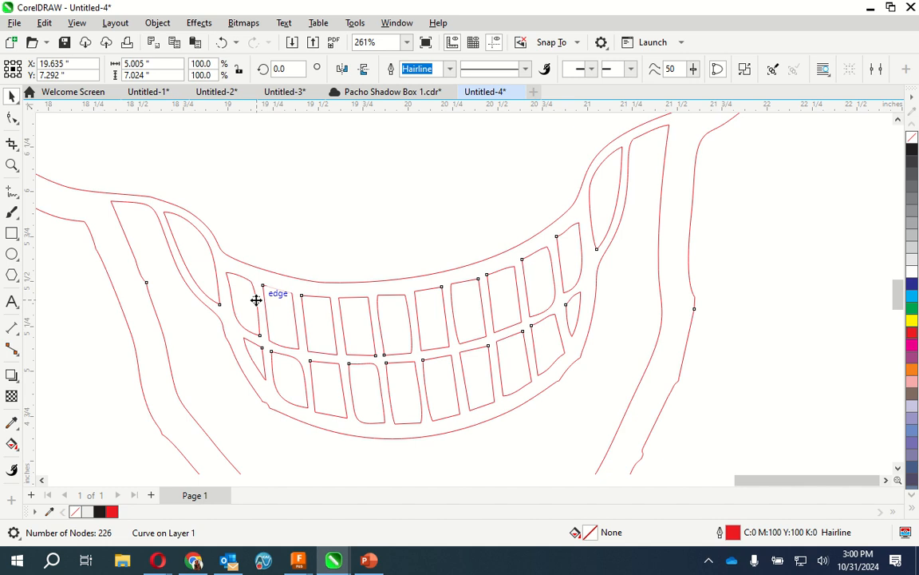
{"action": "left_click", "coordinate": [237, 275]}
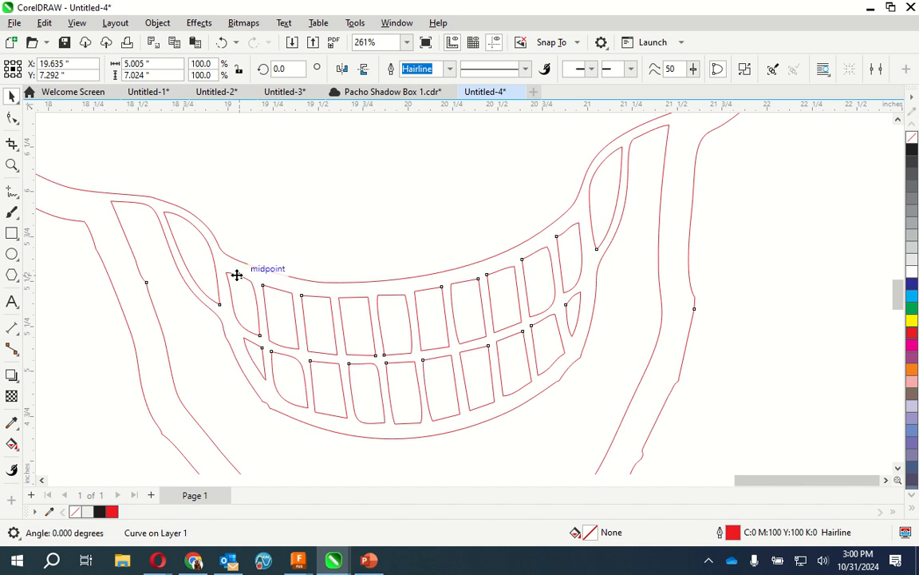
{"action": "right_click", "coordinate": [237, 276]}
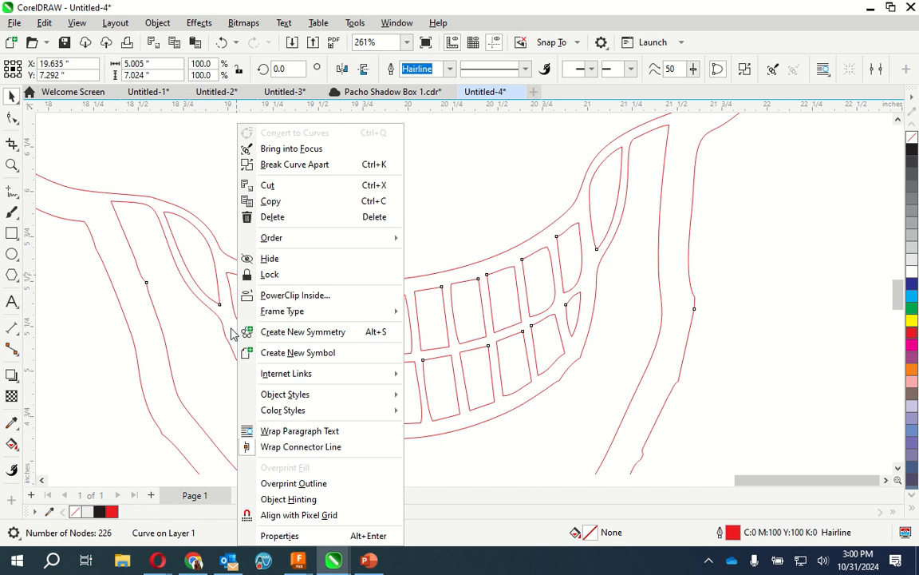
{"action": "left_click", "coordinate": [192, 309]}
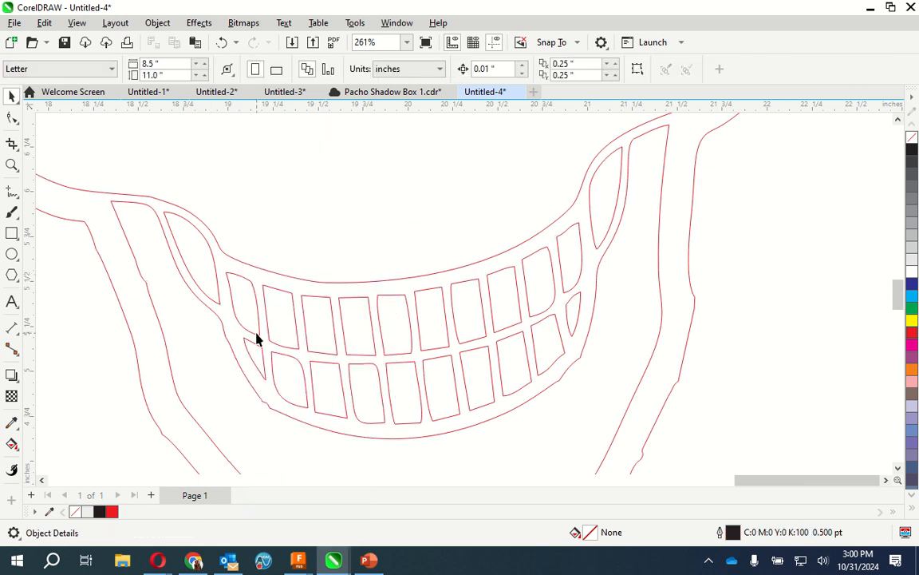
{"action": "left_click", "coordinate": [257, 338]}
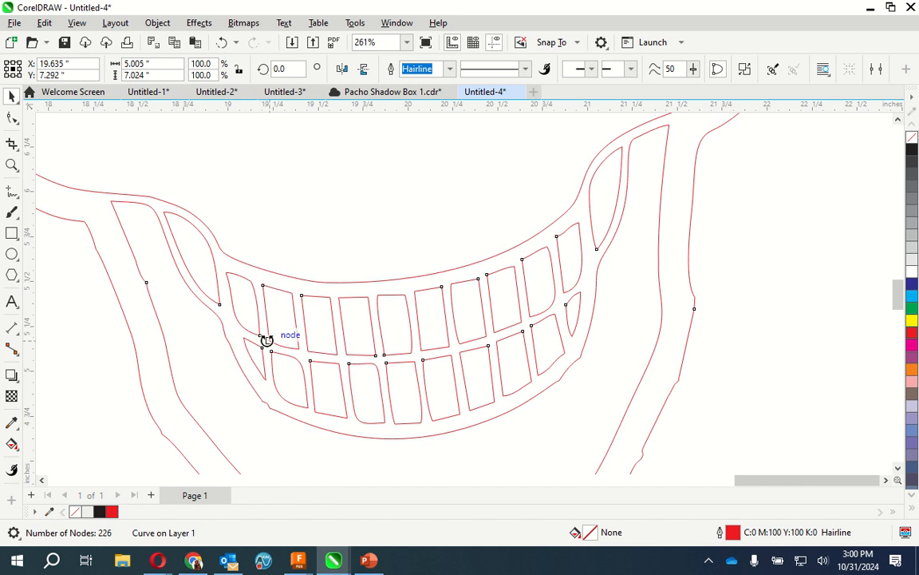
{"action": "left_click", "coordinate": [262, 336]}
Select the corner nodes of the second and third upper teeth, counted from the mouth's left end
{"action": "left_click", "coordinate": [12, 118]}
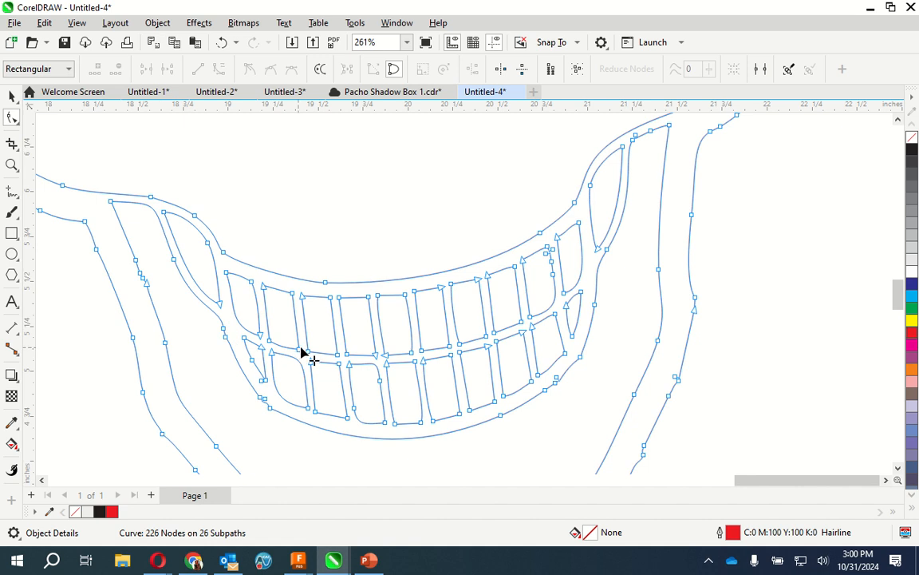
{"action": "left_click", "coordinate": [293, 294]}
{"action": "left_click", "coordinate": [264, 286], "text": "shift"}
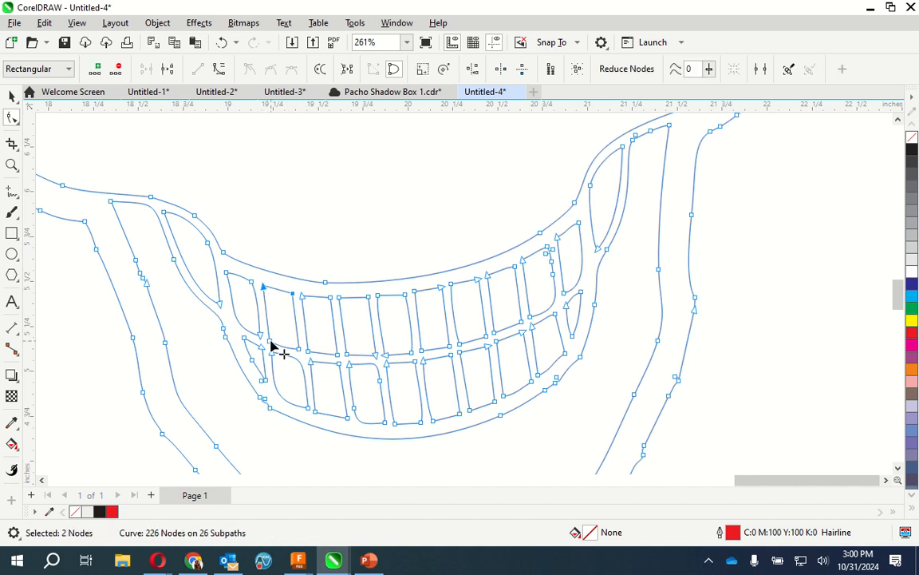
{"action": "left_click", "coordinate": [271, 341], "text": "shift"}
{"action": "left_click", "coordinate": [298, 350], "text": "shift"}
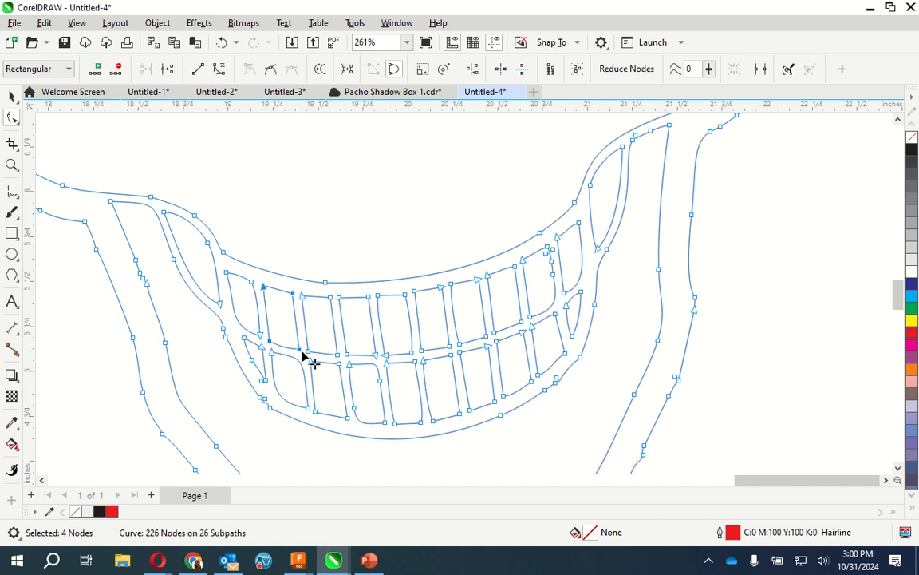
{"action": "left_click", "coordinate": [303, 296], "text": "shift"}
{"action": "left_click", "coordinate": [330, 298], "text": "shift"}
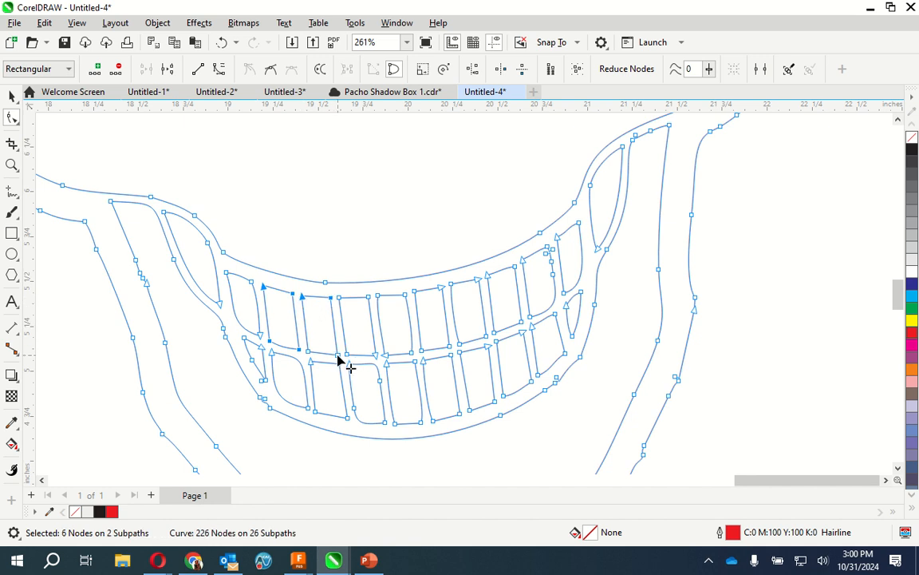
{"action": "left_click", "coordinate": [337, 356], "text": "shift"}
Set the outline colour of the contour curve to black, C:75 M:68 Y:65 K:90, and deselect the curve
{"action": "double_click", "coordinate": [734, 534]}
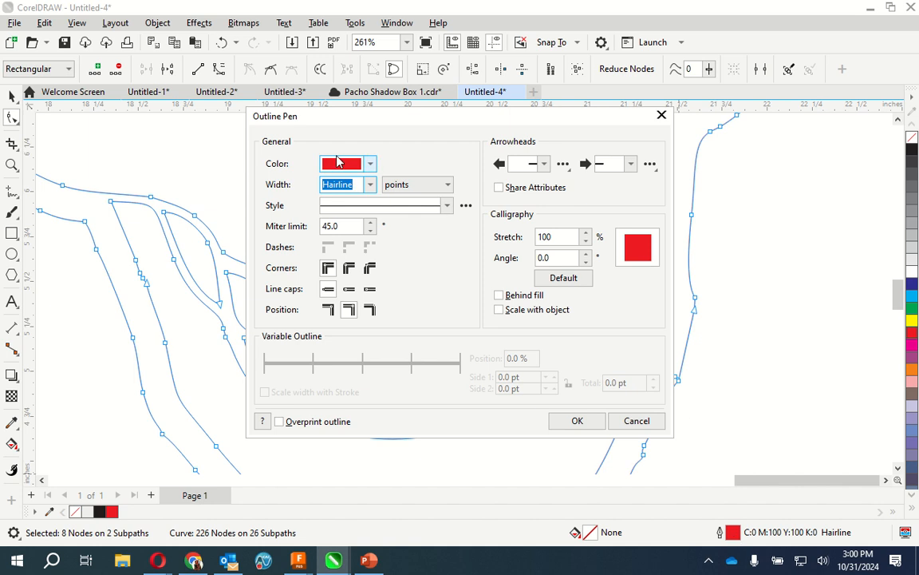
{"action": "left_click", "coordinate": [370, 165]}
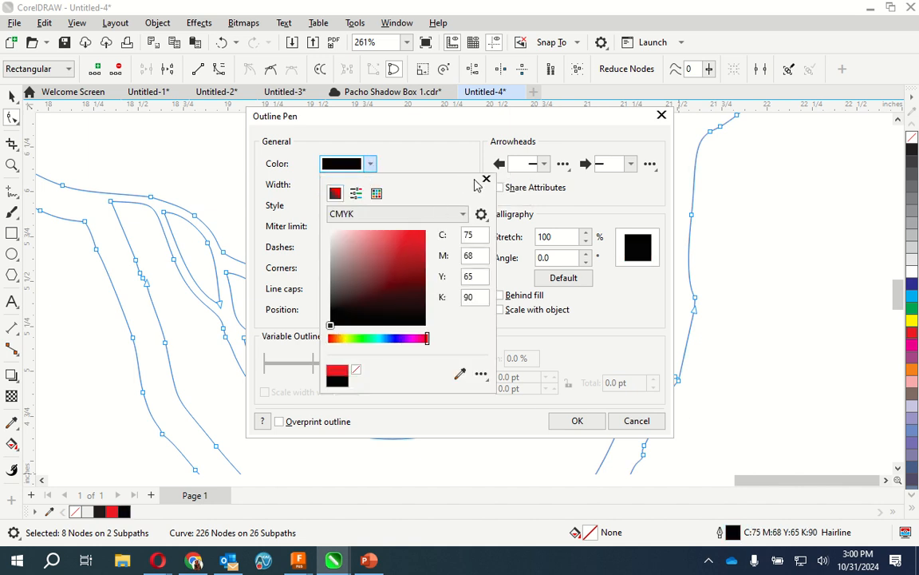
{"action": "left_click", "coordinate": [435, 163]}
{"action": "left_click", "coordinate": [577, 421]}
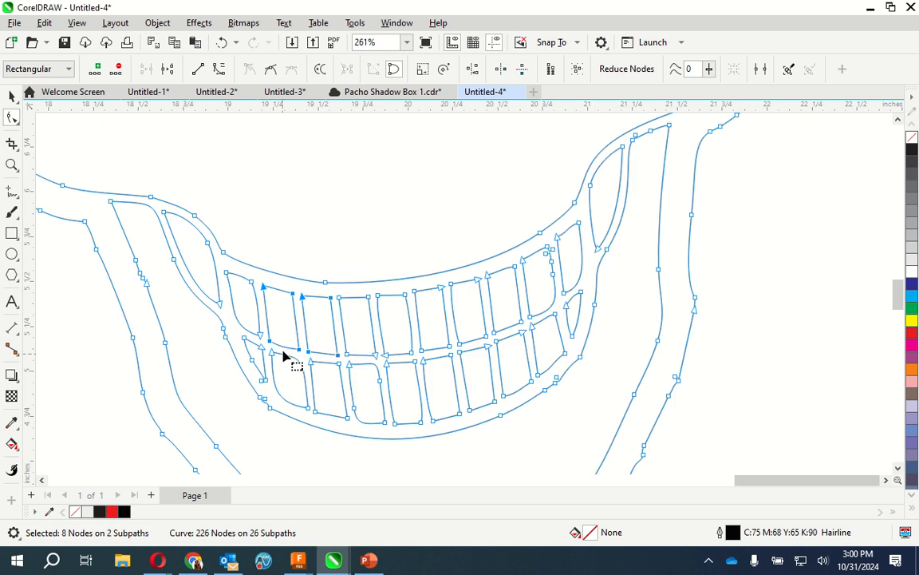
{"action": "left_click", "coordinate": [12, 96]}
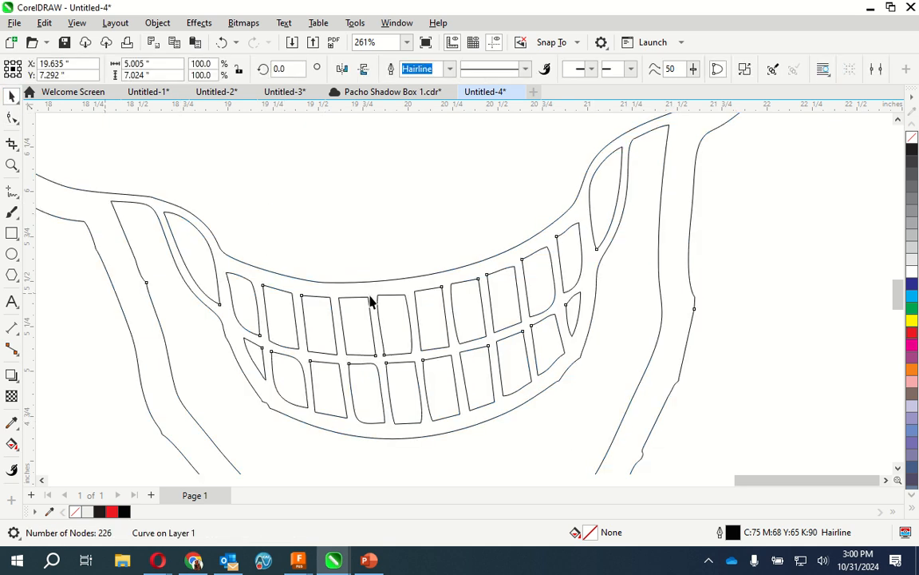
{"action": "left_click", "coordinate": [341, 233]}
Try to select only the teeth by marqueeing the mouth area with the Pick tool
{"action": "scroll", "coordinate": [293, 213], "scroll_direction": "down", "scroll_amount": 5}
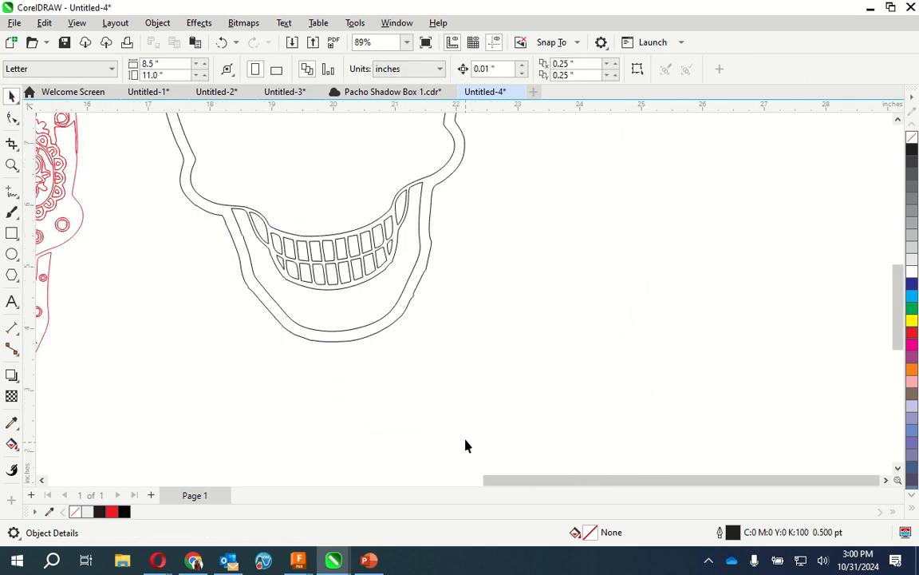
{"action": "scroll", "coordinate": [421, 317], "scroll_direction": "up", "scroll_amount": 2}
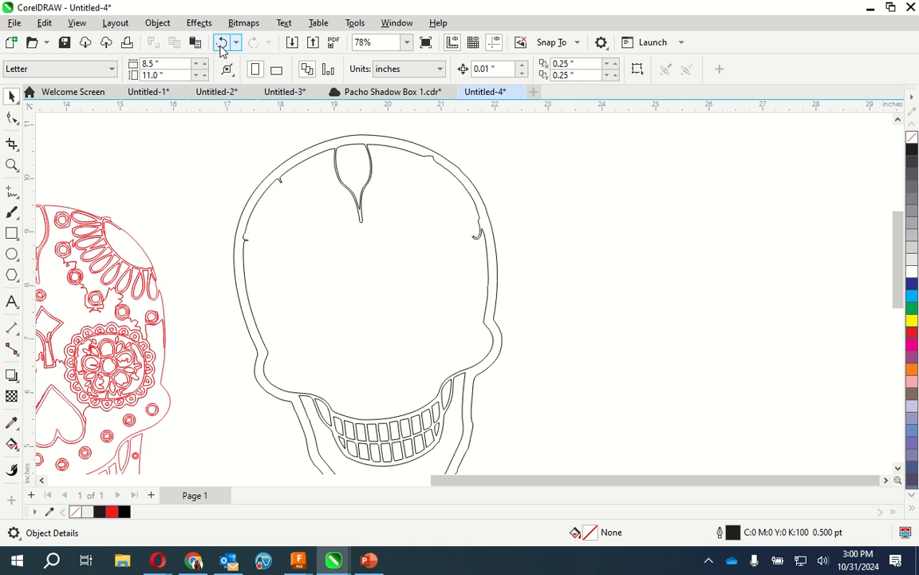
{"action": "scroll", "coordinate": [550, 447], "scroll_direction": "down", "scroll_amount": 1}
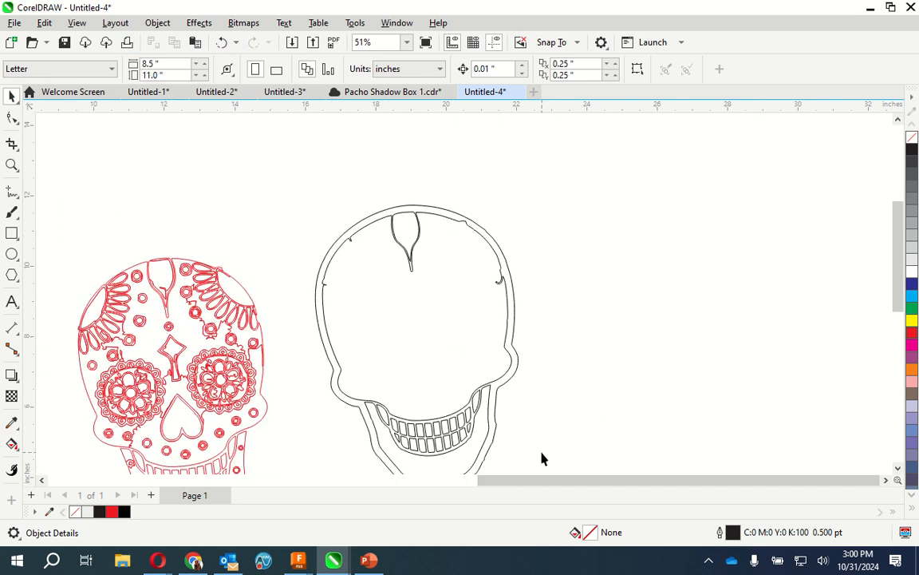
{"action": "scroll", "coordinate": [502, 427], "scroll_direction": "up", "scroll_amount": 3}
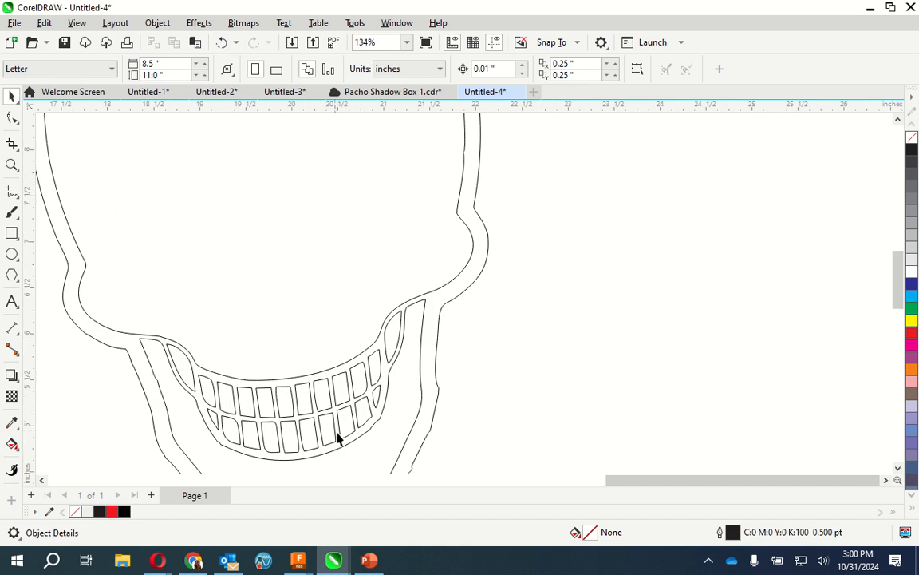
{"action": "scroll", "coordinate": [371, 463], "scroll_direction": "up", "scroll_amount": 2}
{"action": "scroll", "coordinate": [281, 424], "scroll_direction": "down", "scroll_amount": 1}
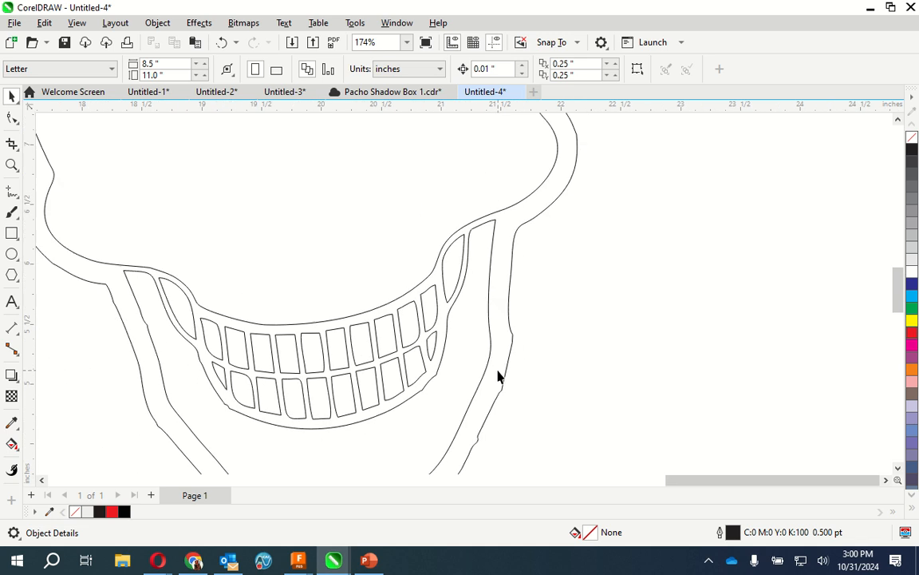
{"action": "left_click_drag", "start_coordinate": [166, 274], "coordinate": [570, 468]}
{"action": "left_click", "coordinate": [349, 358]}
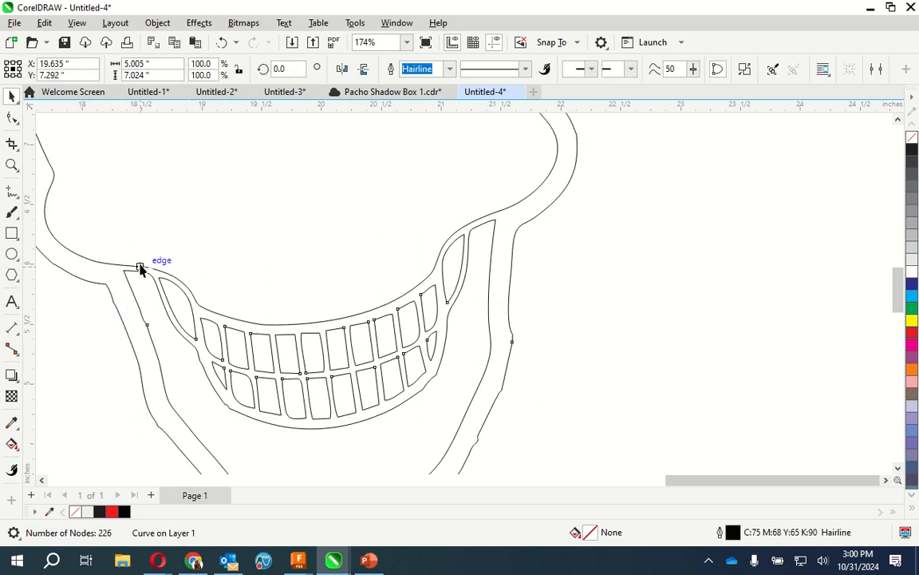
{"action": "left_click_drag", "start_coordinate": [117, 229], "coordinate": [533, 451]}
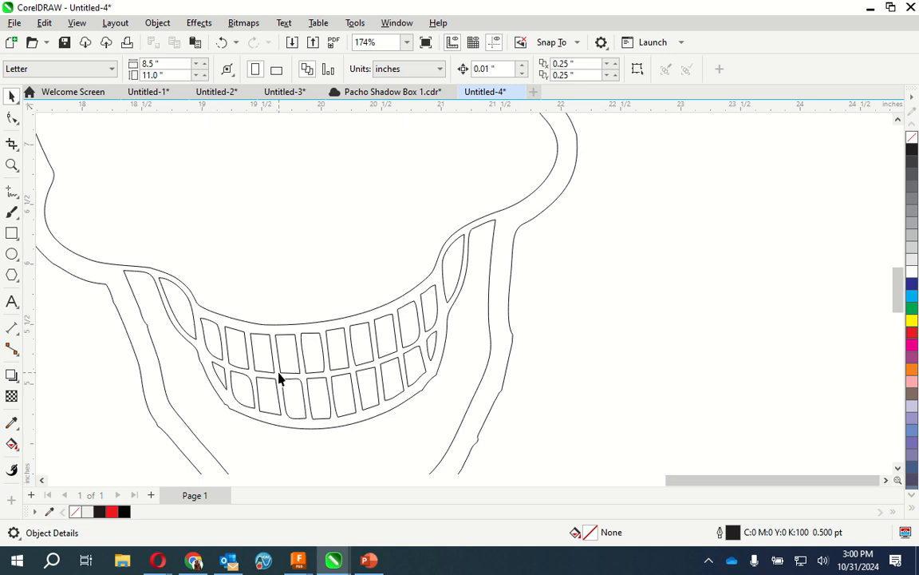
Bring up the contour curve's nodes for Shape tool editing and check the available group and node commands
{"action": "left_click", "coordinate": [312, 430]}
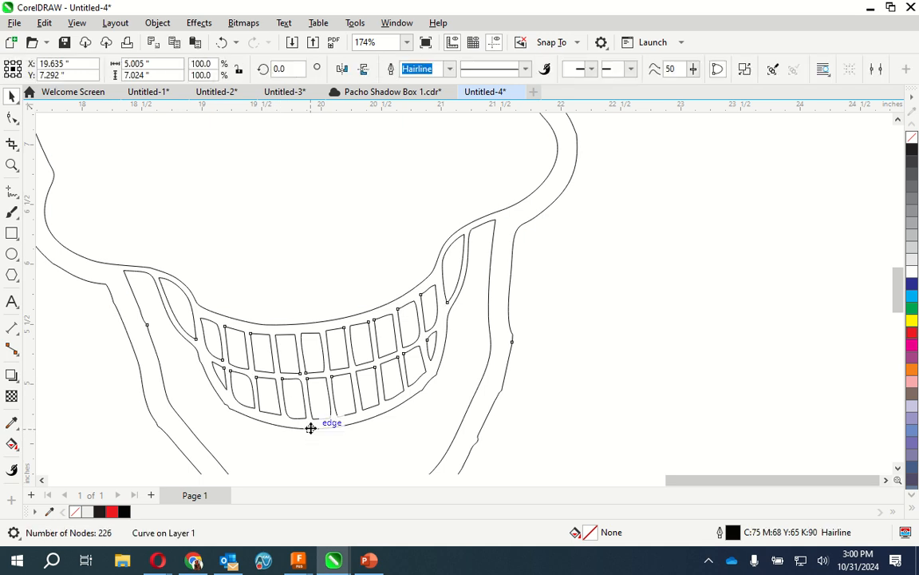
{"action": "key", "text": "F10"}
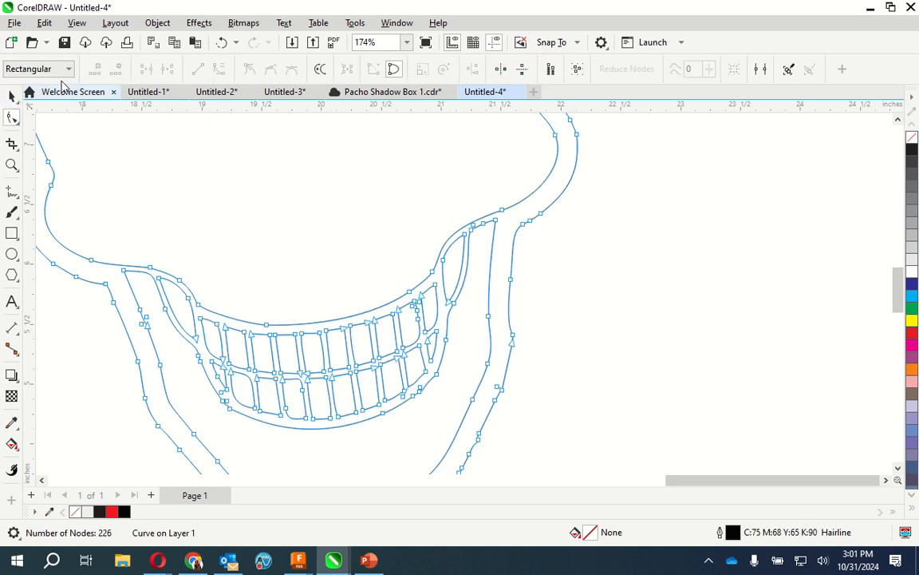
{"action": "left_click", "coordinate": [157, 22]}
{"action": "mouse_move", "coordinate": [274, 248]}
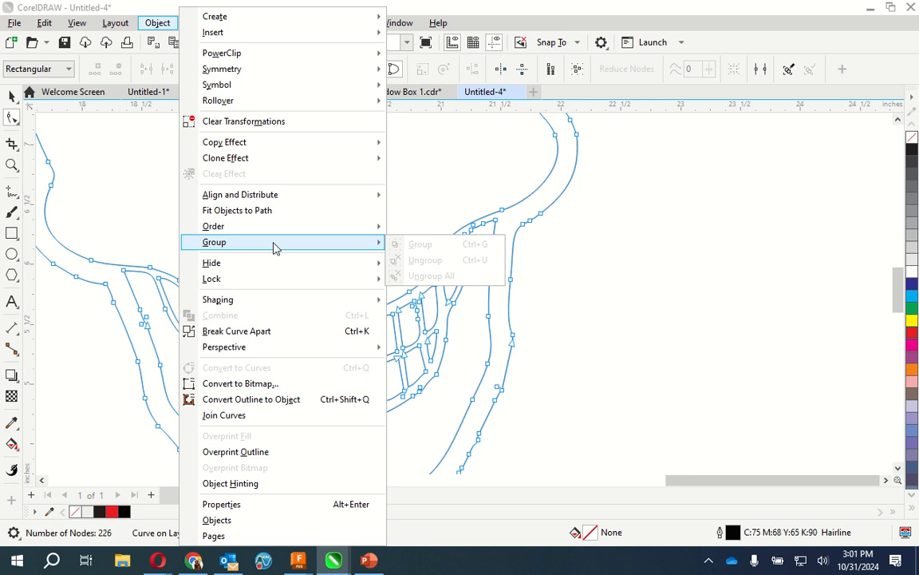
{"action": "left_click", "coordinate": [689, 466]}
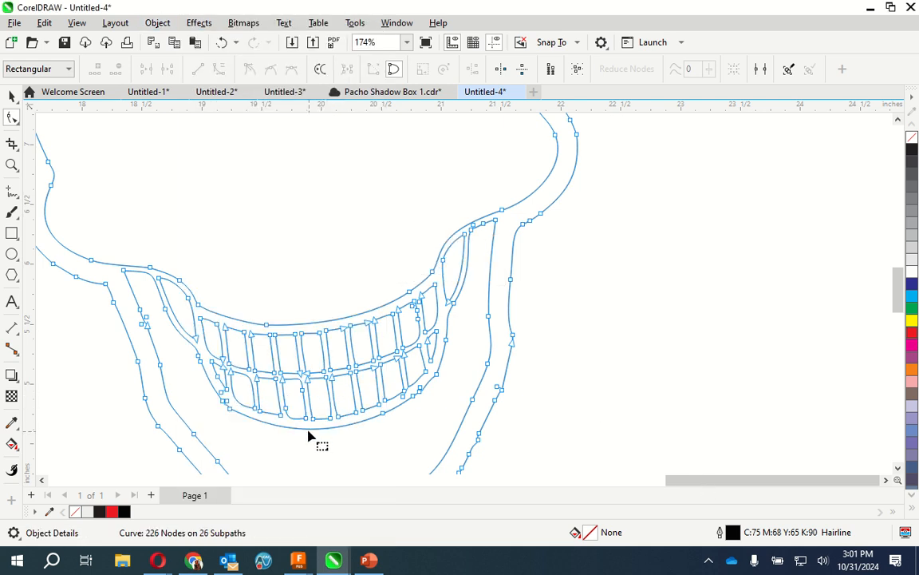
{"action": "right_click", "coordinate": [228, 343]}
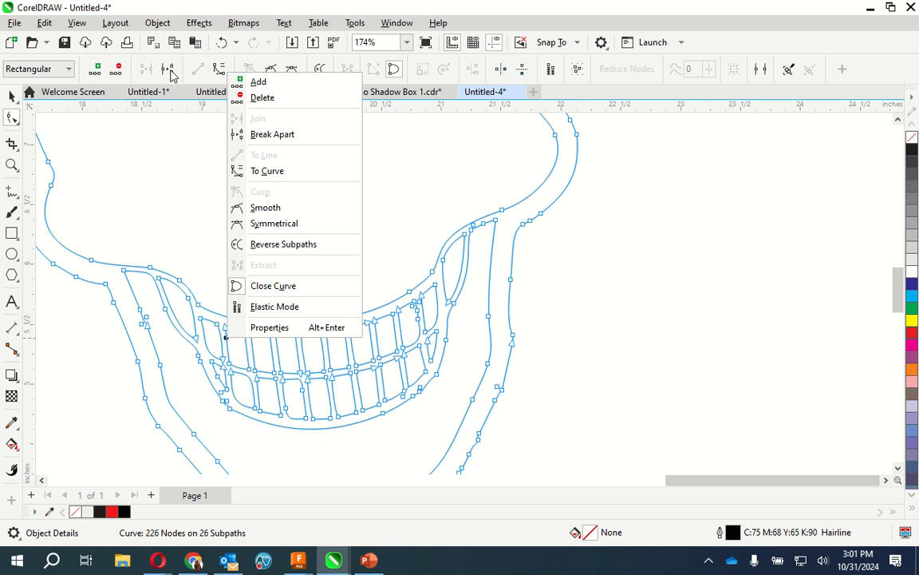
{"action": "left_click", "coordinate": [621, 172]}
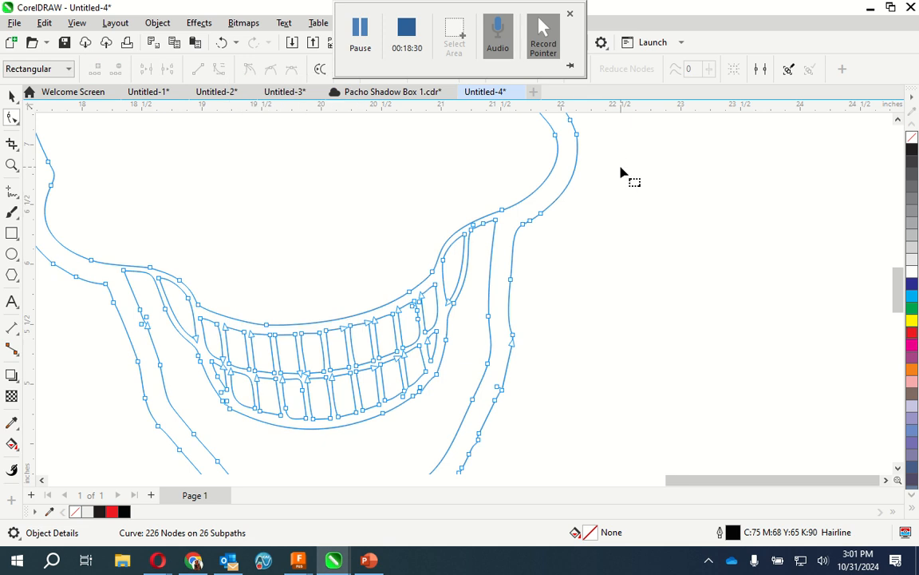
Marquee-select the nodes of the teeth and remove the nodes of the surrounding lower mouth line from the selection
{"action": "left_click", "coordinate": [202, 320]}
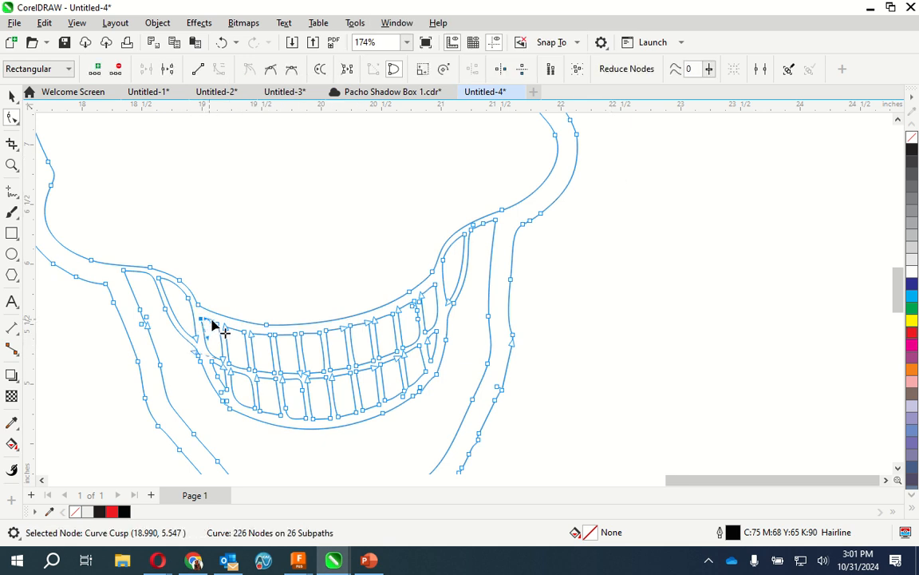
{"action": "left_click_drag", "start_coordinate": [200, 319], "coordinate": [461, 426]}
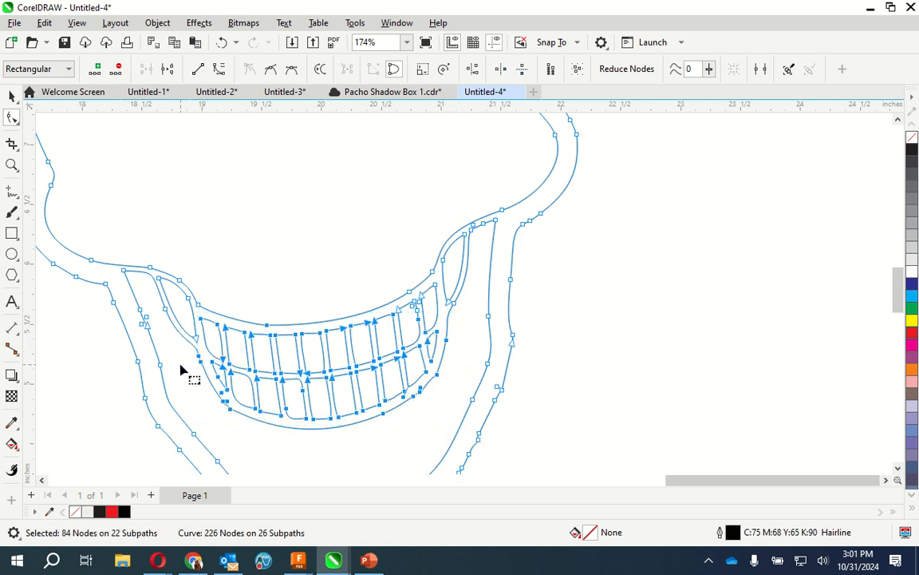
{"action": "left_click", "coordinate": [198, 357], "text": "shift"}
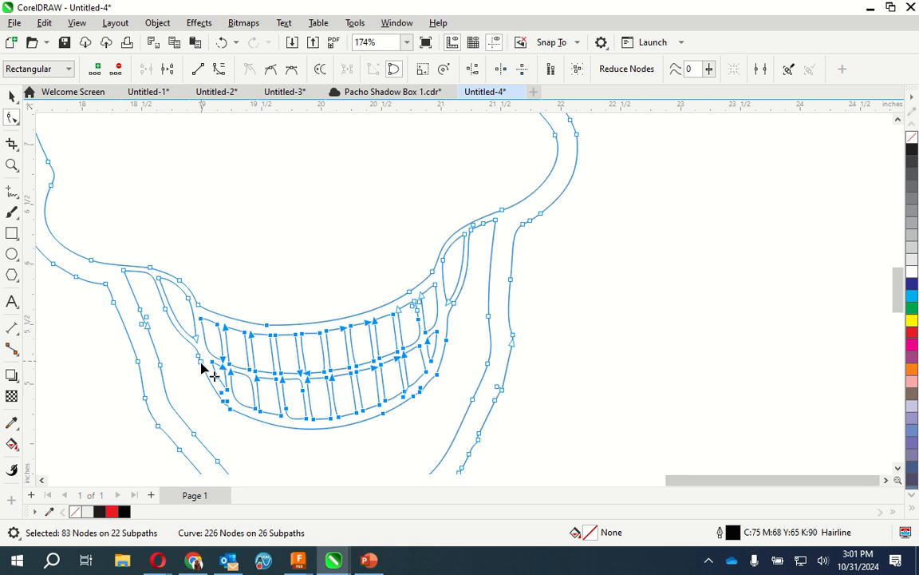
{"action": "left_click", "coordinate": [226, 402], "text": "shift"}
{"action": "left_click", "coordinate": [230, 411], "text": "shift"}
{"action": "left_click", "coordinate": [229, 411], "text": "shift"}
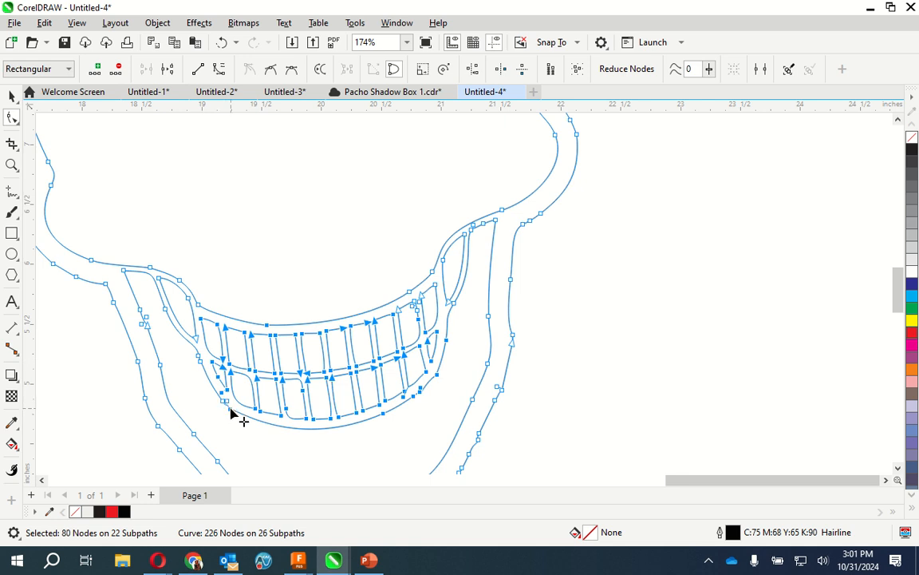
{"action": "left_click", "coordinate": [383, 415], "text": "shift"}
{"action": "left_click", "coordinate": [419, 390], "text": "shift"}
{"action": "left_click", "coordinate": [437, 373], "text": "shift"}
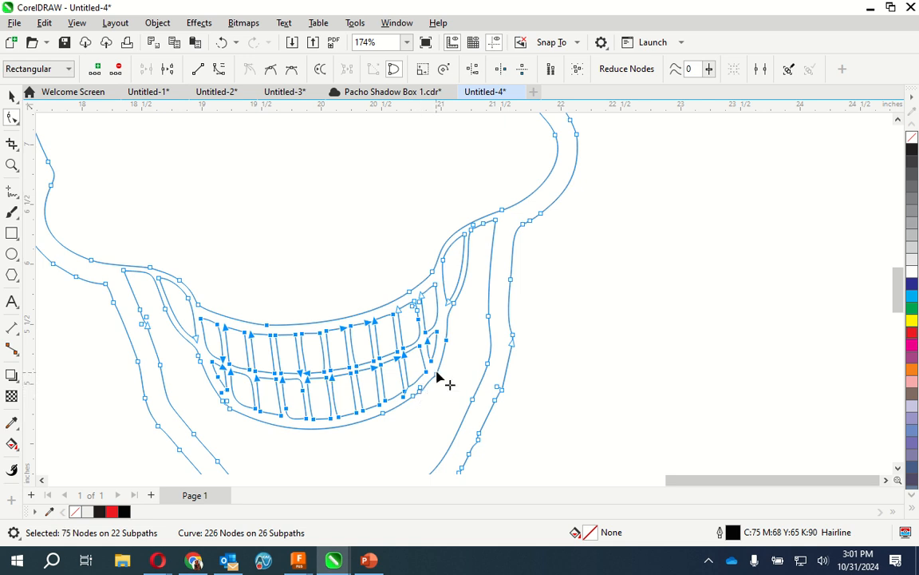
Add the remaining nodes of the rightmost upper teeth to the selection and move the teeth about 3.7 inches right, outside the skull
{"action": "left_click", "coordinate": [415, 305], "text": "shift"}
{"action": "left_click", "coordinate": [418, 304], "text": "shift"}
{"action": "left_click", "coordinate": [418, 305], "text": "shift"}
{"action": "left_click", "coordinate": [436, 292], "text": "shift"}
{"action": "left_click", "coordinate": [436, 285], "text": "shift"}
{"action": "left_click", "coordinate": [399, 311], "text": "shift"}
{"action": "left_click_drag", "start_coordinate": [435, 287], "coordinate": [875, 229]}
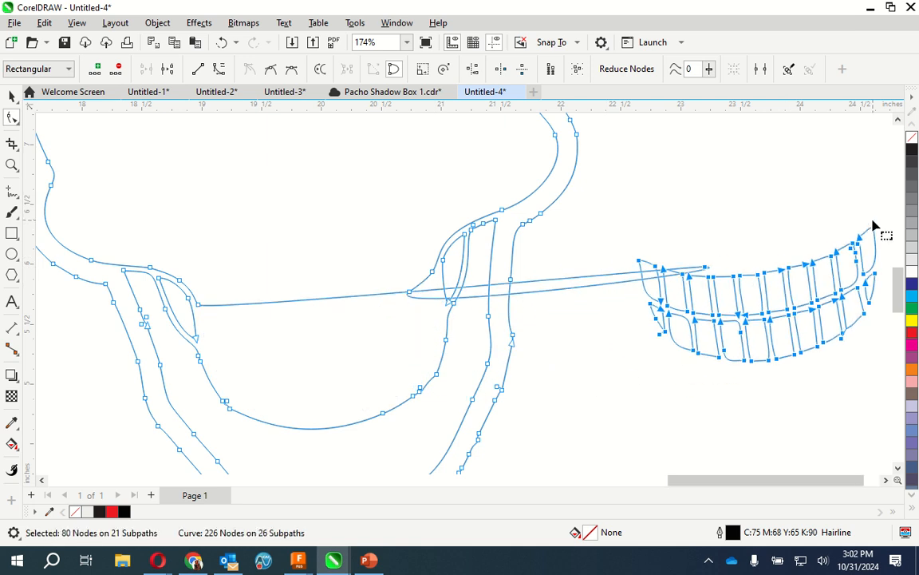
Move the upper mouth line's displaced node from above the teeth back to the skull to restore its curve, and deselect it
{"action": "left_click", "coordinate": [706, 270]}
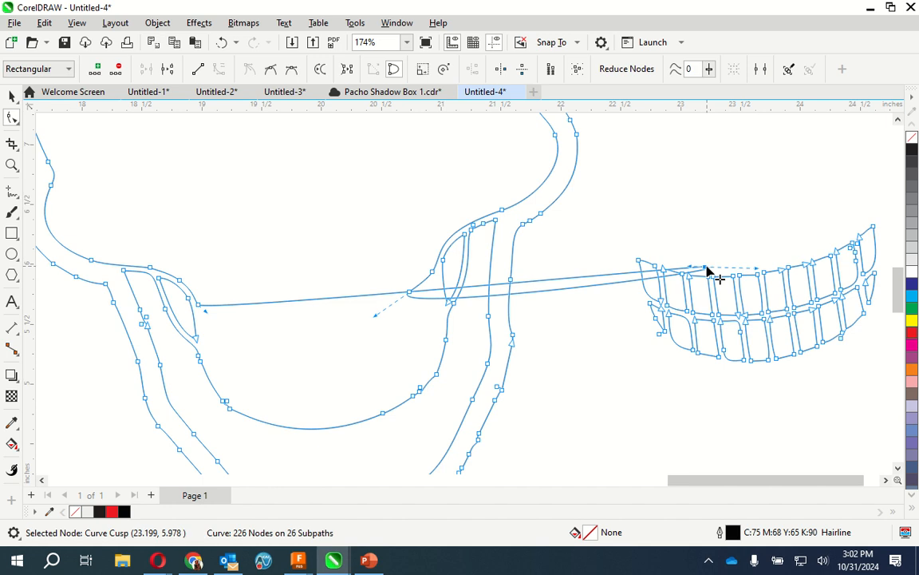
{"action": "left_click_drag", "start_coordinate": [707, 269], "coordinate": [254, 332]}
{"action": "left_click", "coordinate": [694, 418]}
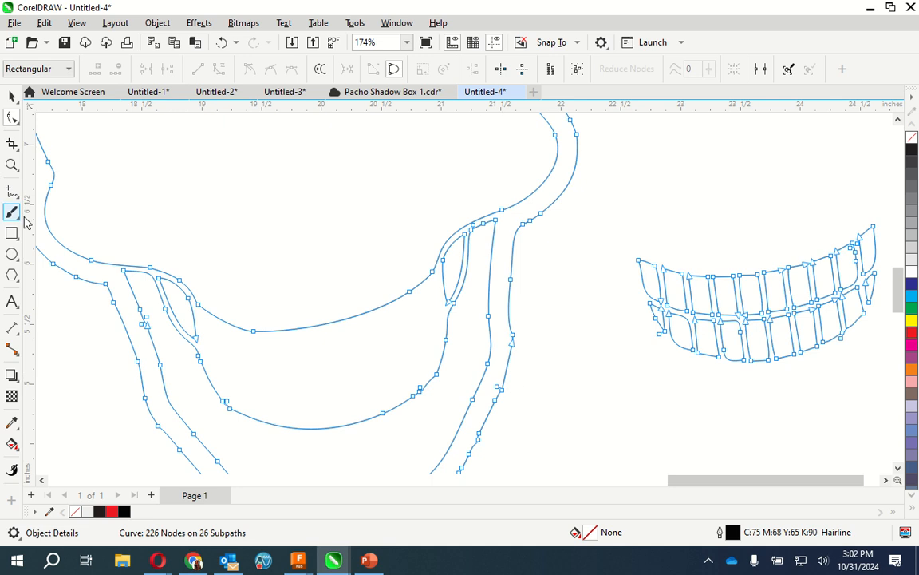
{"action": "scroll", "coordinate": [75, 322], "scroll_direction": "down", "scroll_amount": 1}
{"action": "scroll", "coordinate": [76, 322], "scroll_direction": "down", "scroll_amount": 3}
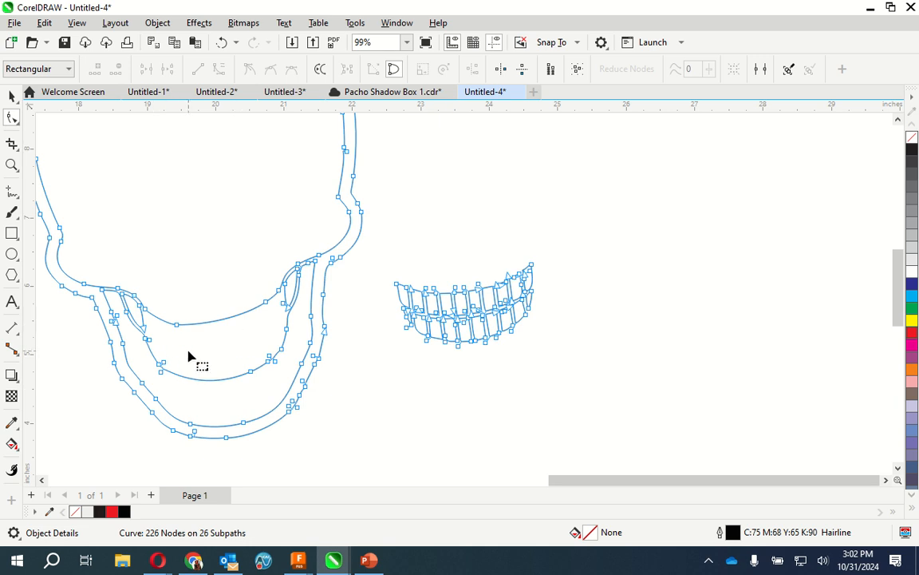
{"action": "scroll", "coordinate": [190, 357], "scroll_direction": "down", "scroll_amount": 4}
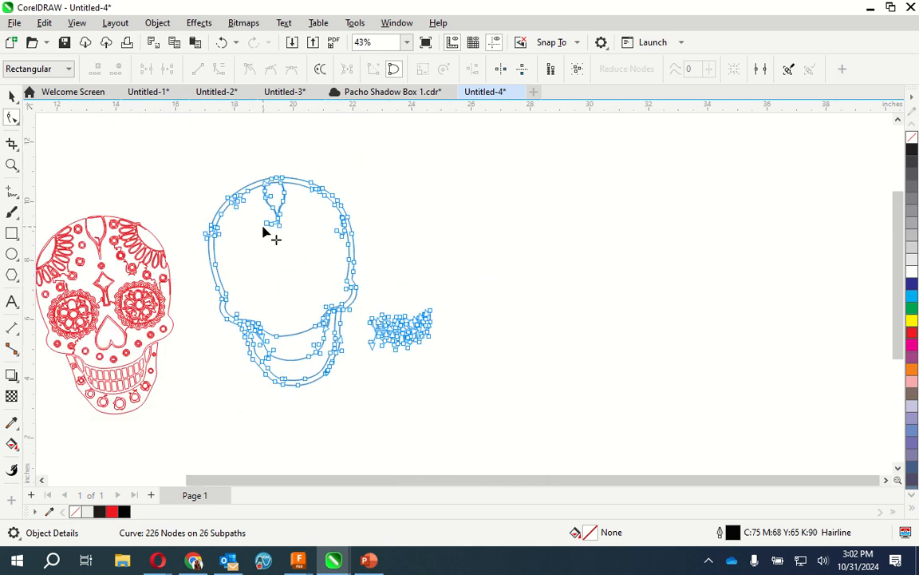